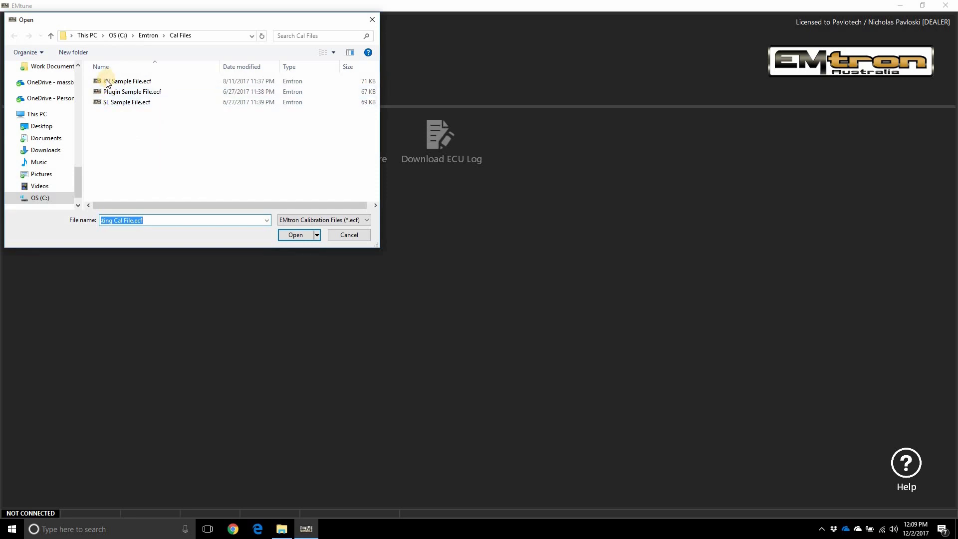
# Step: Open KV Sample File.ecf and bring up the main ignition table and the idle speed control's Main Idle Target Table
pyautogui.doubleClick(105, 80)
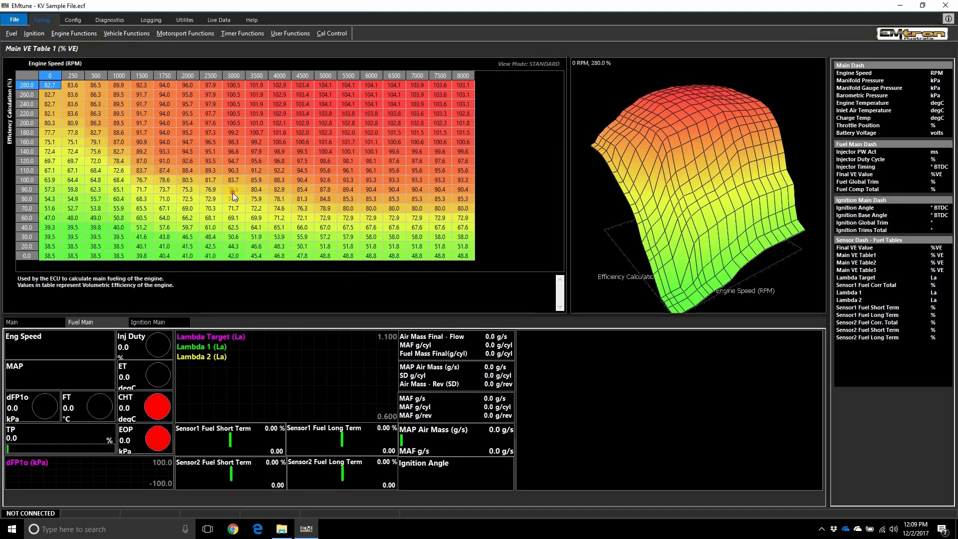
pyautogui.click(45, 34)
pyautogui.click(53, 43)
pyautogui.click(61, 34)
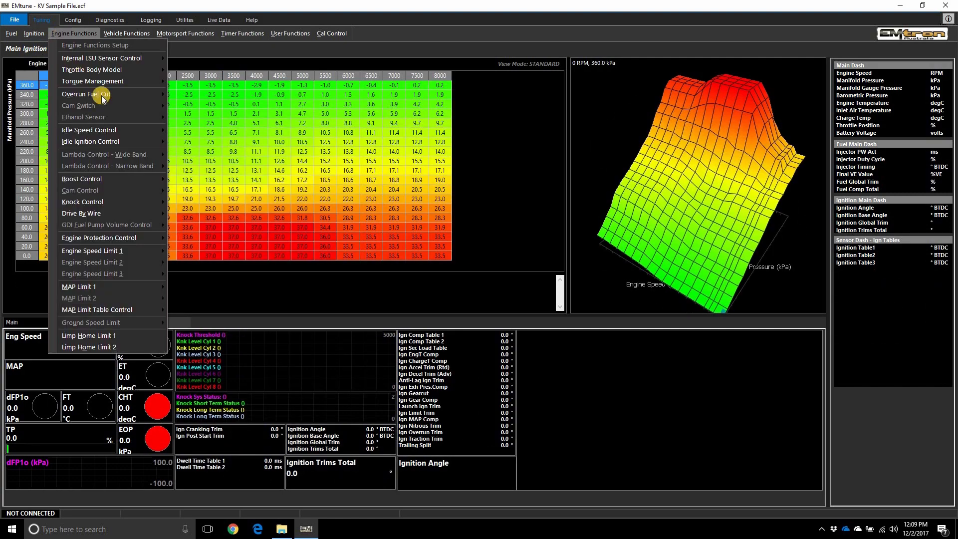
pyautogui.click(113, 129)
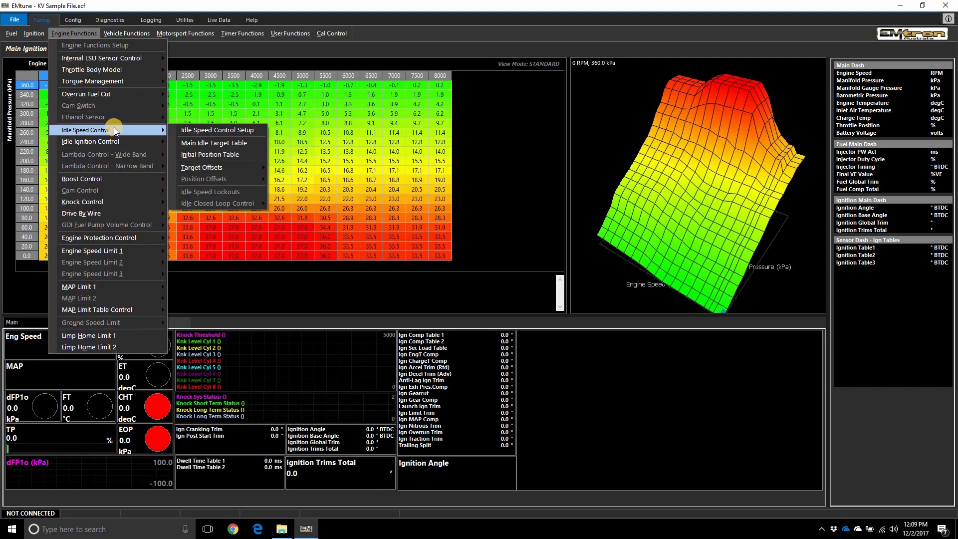
pyautogui.click(226, 146)
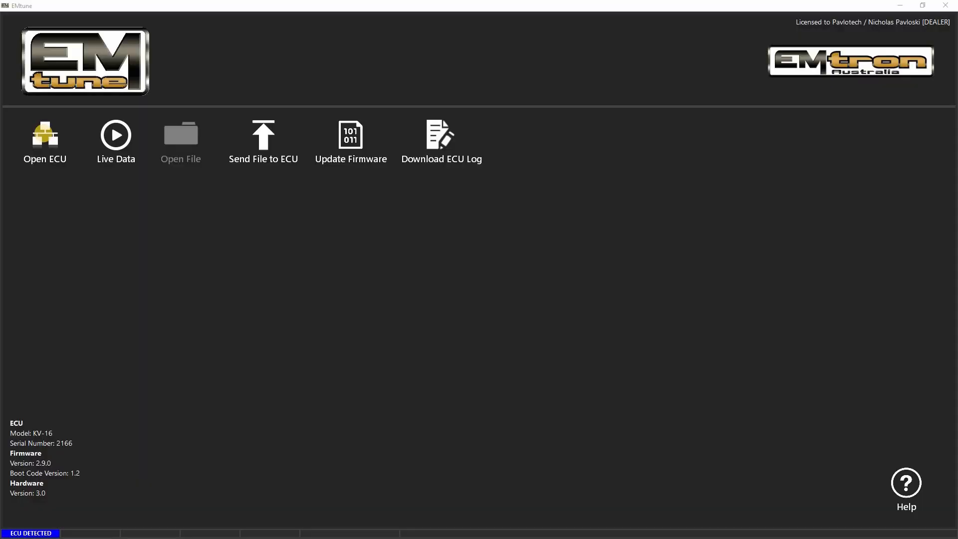
# Step: Open the detected ECU and save its calibration as Subaru Plugin MY2015 Sti ADM FW292 Rev0.14.ecf in the Cal Files folder
pyautogui.click(45, 135)
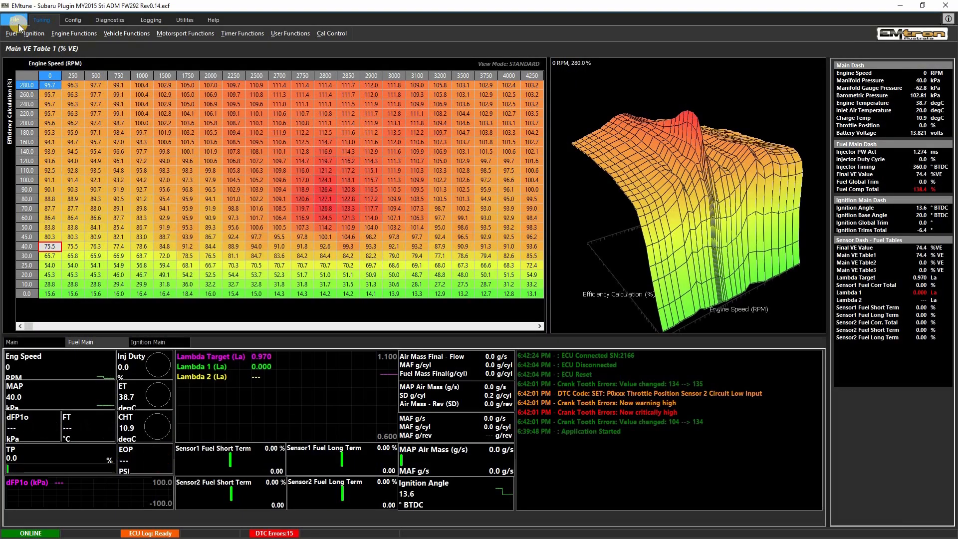
pyautogui.click(15, 20)
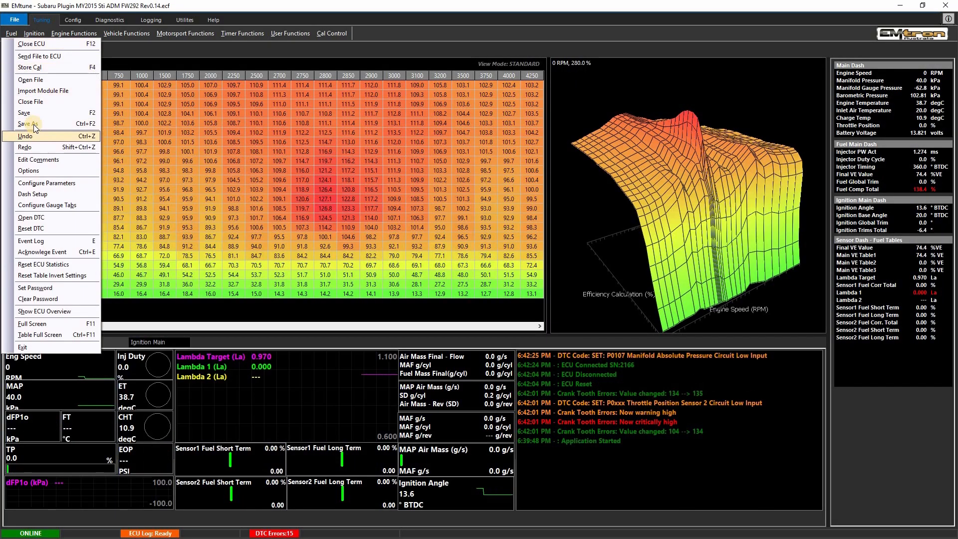
pyautogui.click(34, 124)
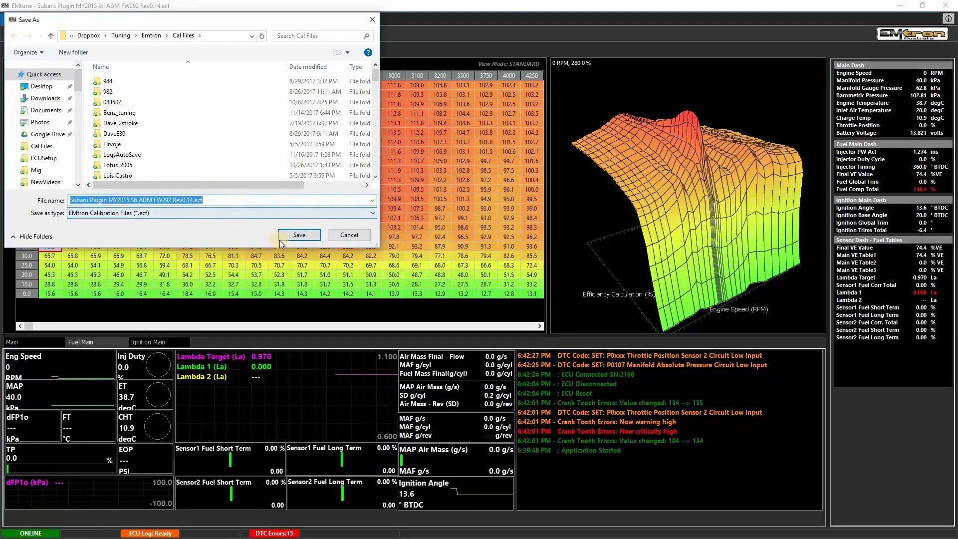
pyautogui.click(205, 199)
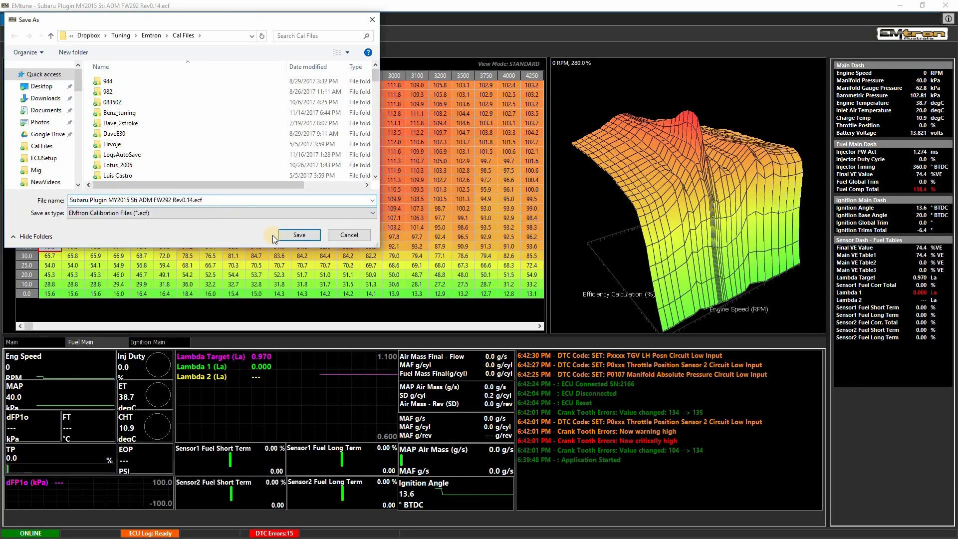
pyautogui.click(290, 237)
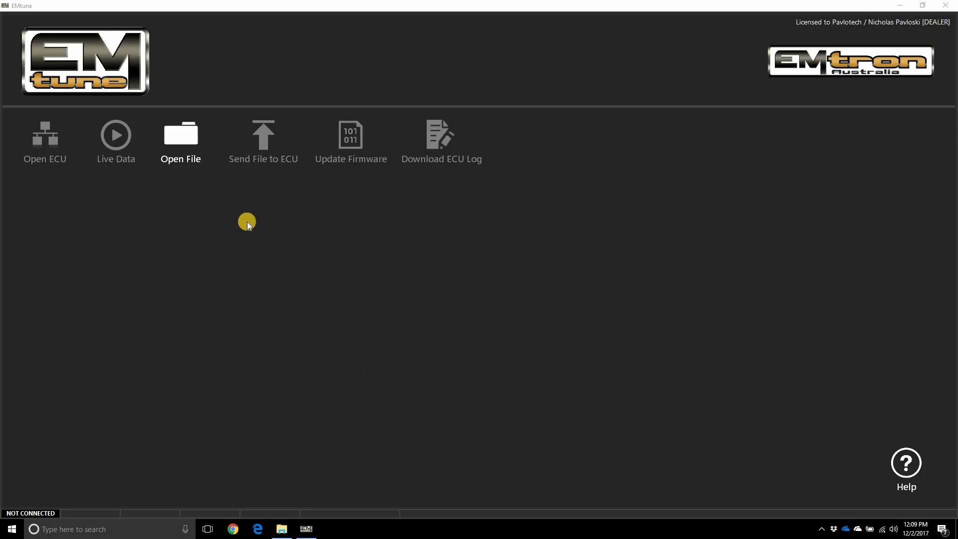
# Step: Open the KV Sample File.ecf calibration from the Cal Files folder
pyautogui.click(178, 144)
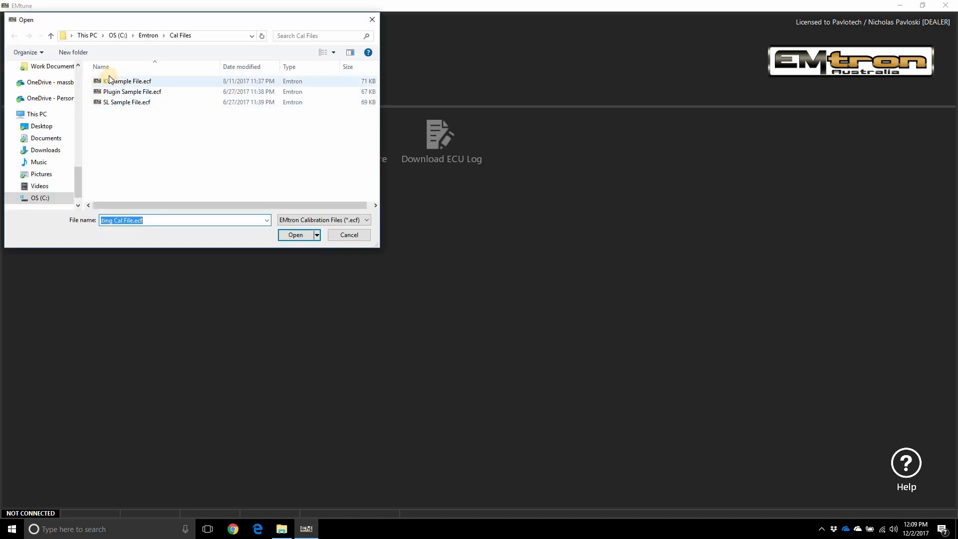
pyautogui.doubleClick(109, 80)
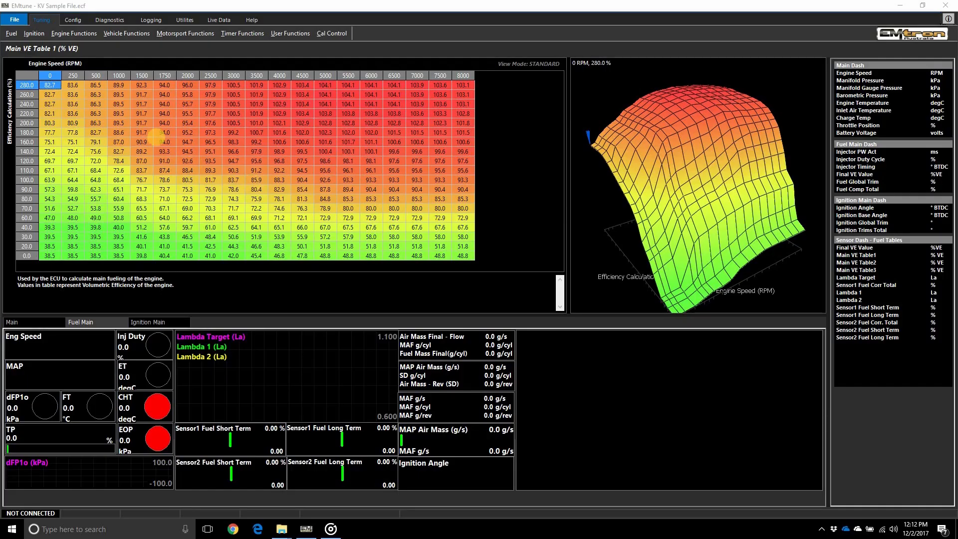
# Step: Review the available fuel, ignition, engine, vehicle, motorsport, timer and user function options for tuning
pyautogui.click(11, 35)
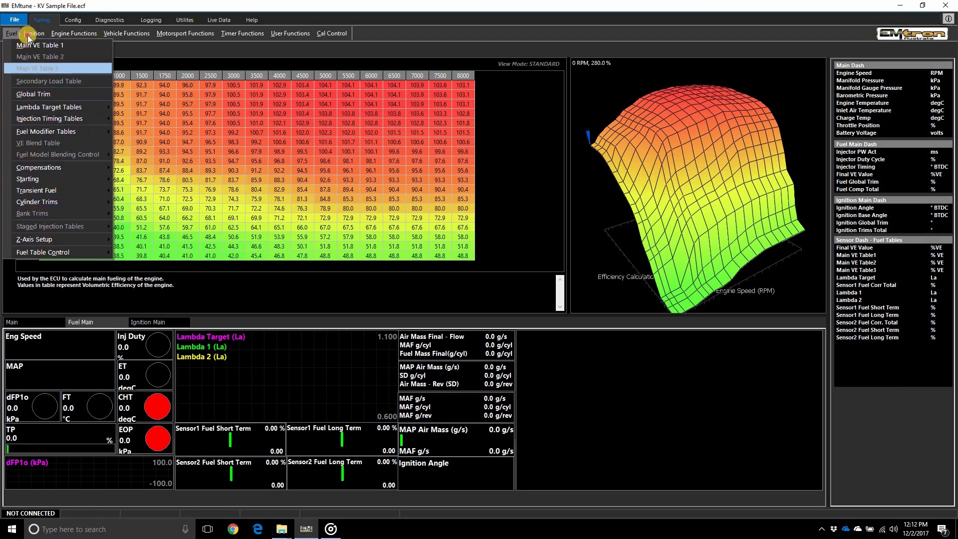
pyautogui.moveTo(34, 33)
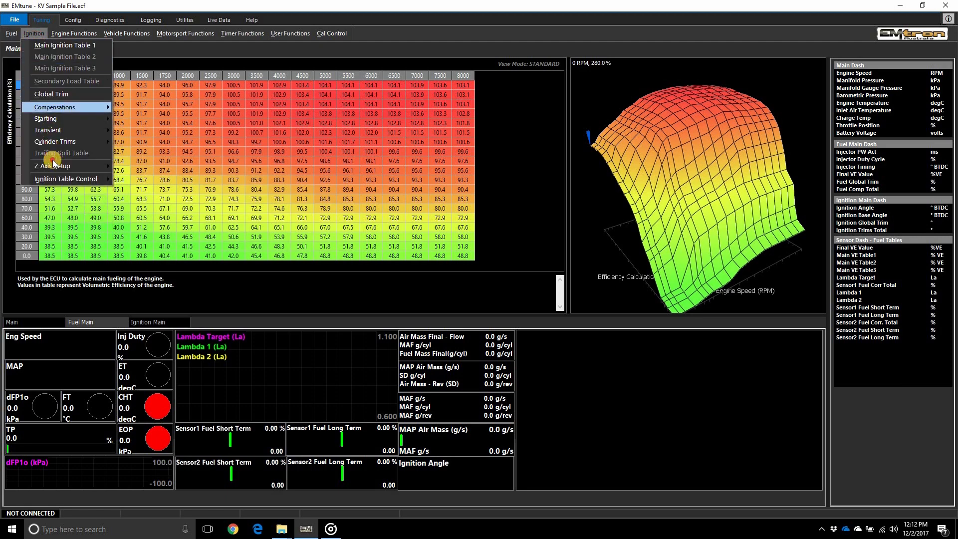
pyautogui.click(63, 35)
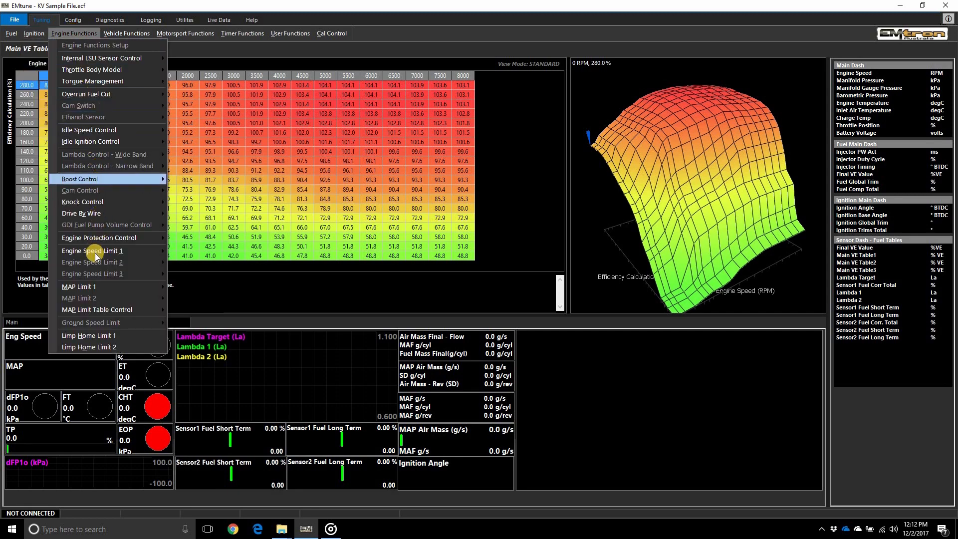
pyautogui.click(128, 35)
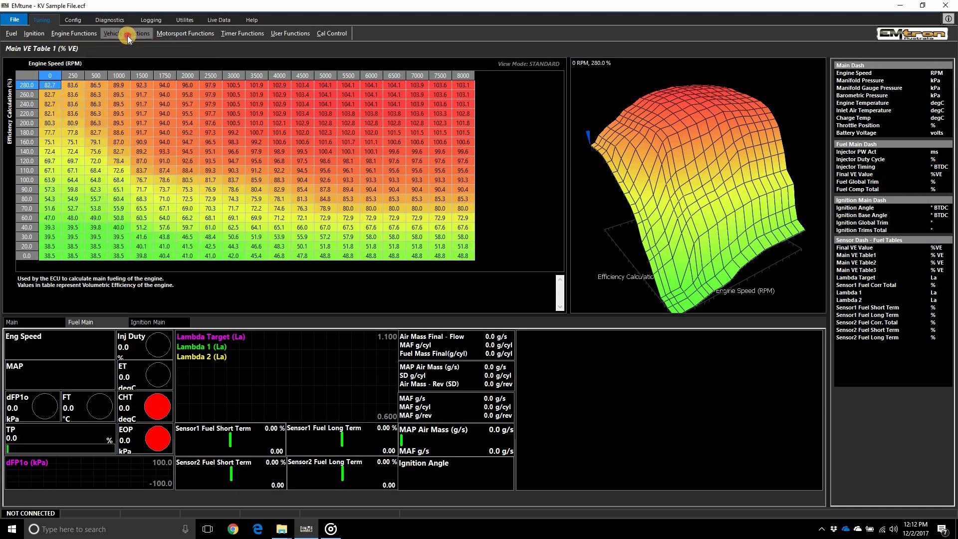
pyautogui.click(127, 35)
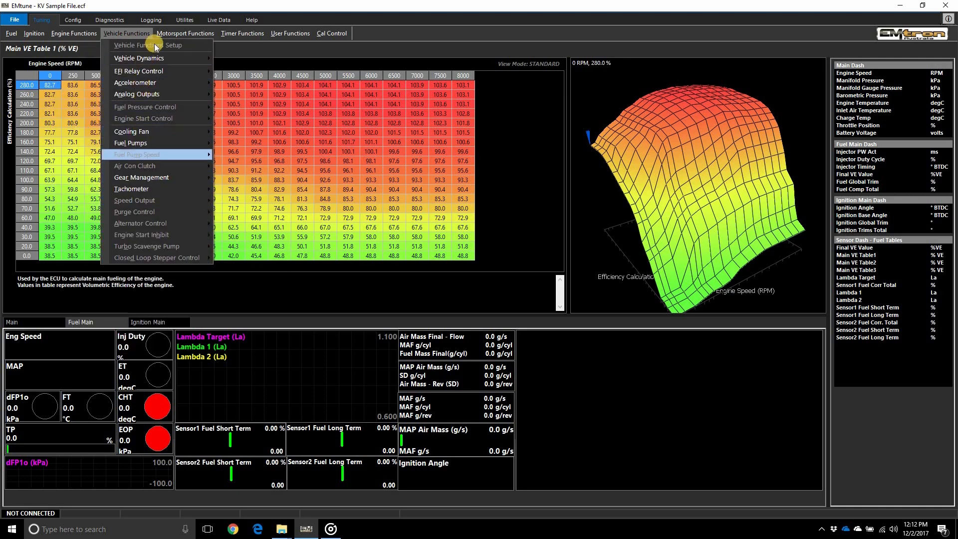
pyautogui.click(182, 34)
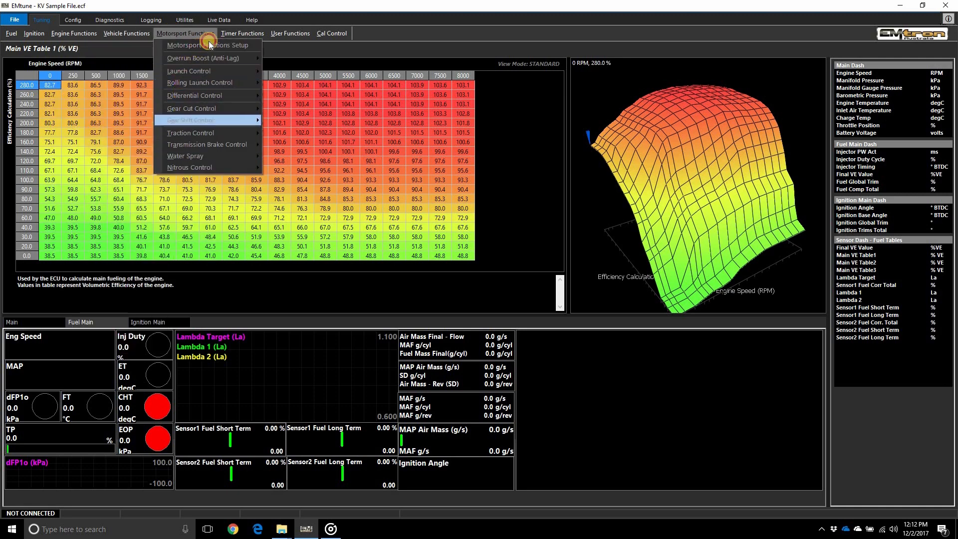
pyautogui.click(249, 33)
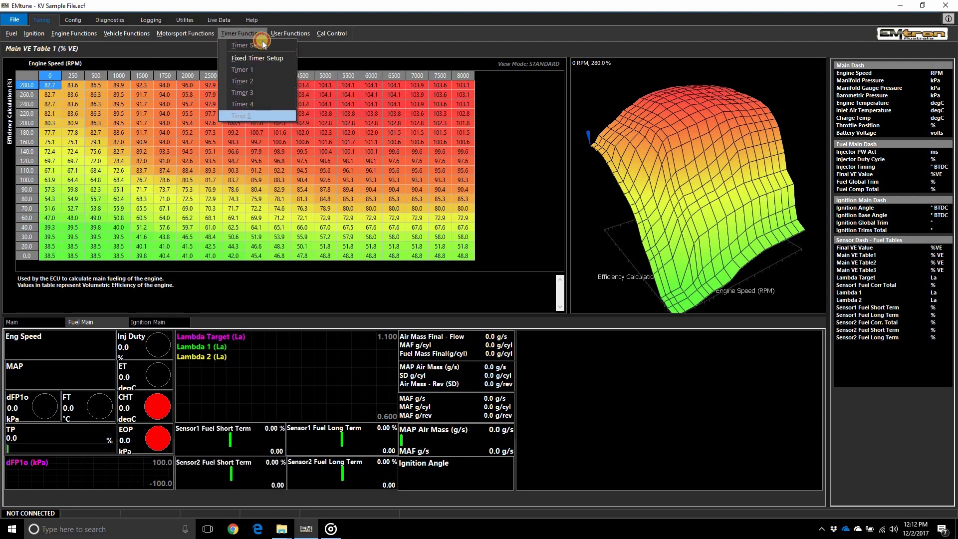
pyautogui.click(289, 33)
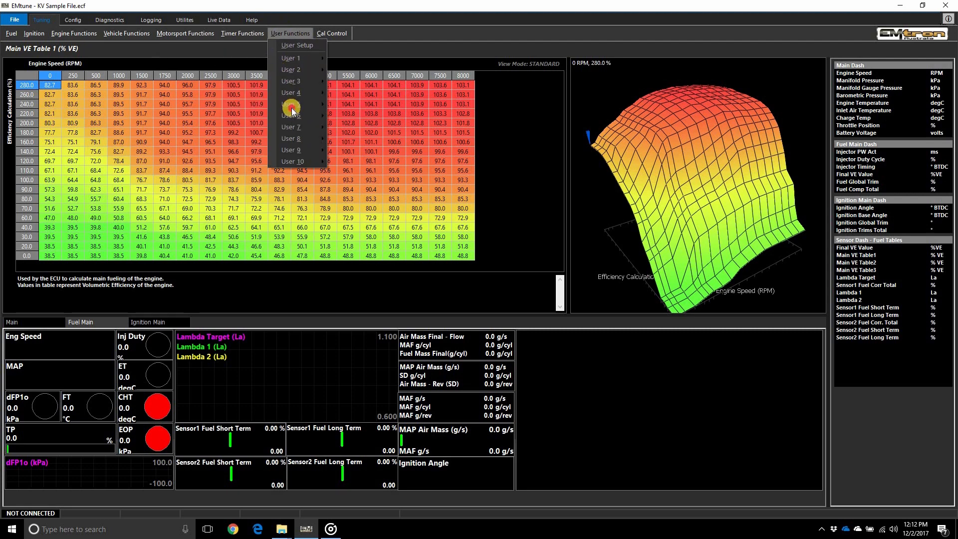
pyautogui.click(289, 33)
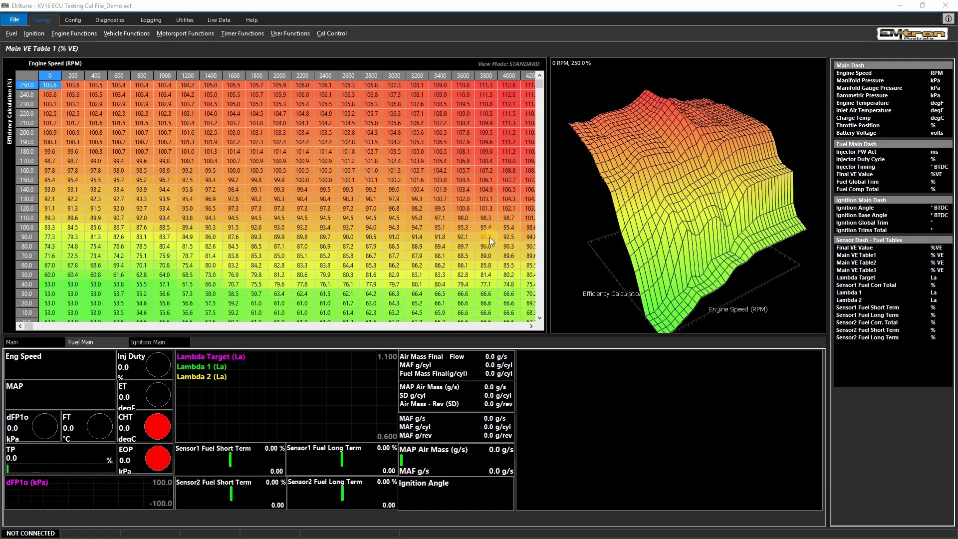
pyautogui.moveTo(731, 263)
pyautogui.mouseDown()
pyautogui.moveTo(609, 286)
pyautogui.moveTo(649, 261)
pyautogui.moveTo(726, 254)
pyautogui.moveTo(754, 266)
pyautogui.moveTo(669, 264)
pyautogui.moveTo(639, 252)
pyautogui.moveTo(708, 226)
pyautogui.moveTo(747, 265)
pyautogui.mouseUp()
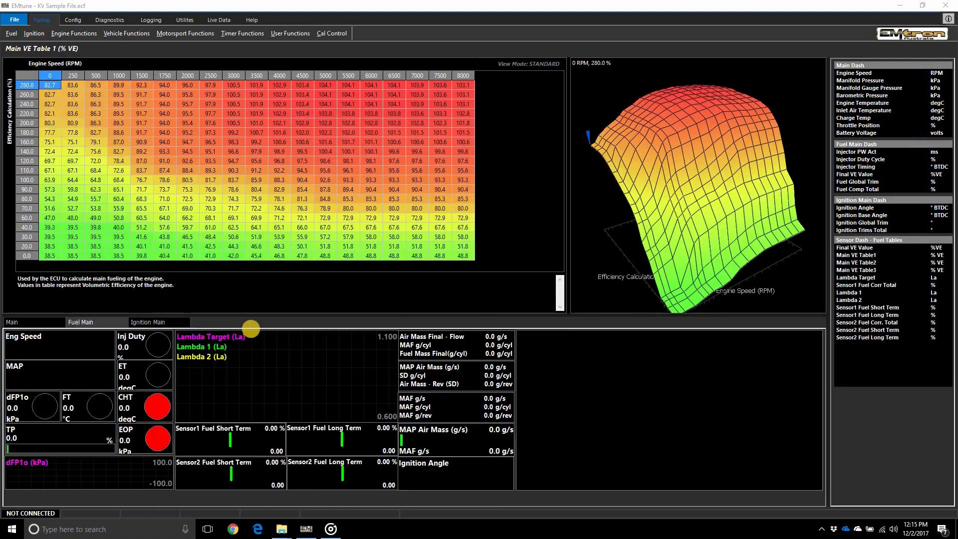
# Step: Review the Engine Main configuration and the firing order with its base angles
pyautogui.click(73, 20)
pyautogui.click(20, 34)
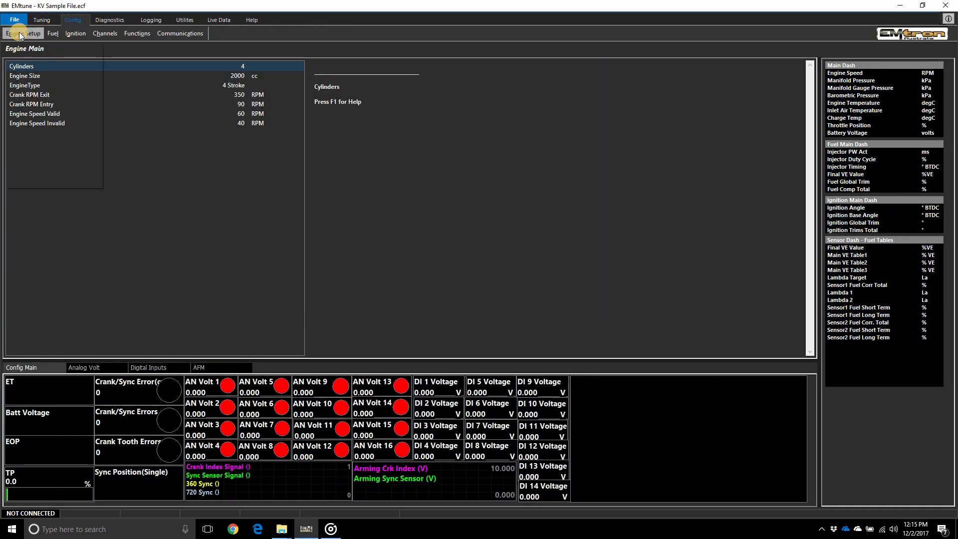
pyautogui.click(21, 46)
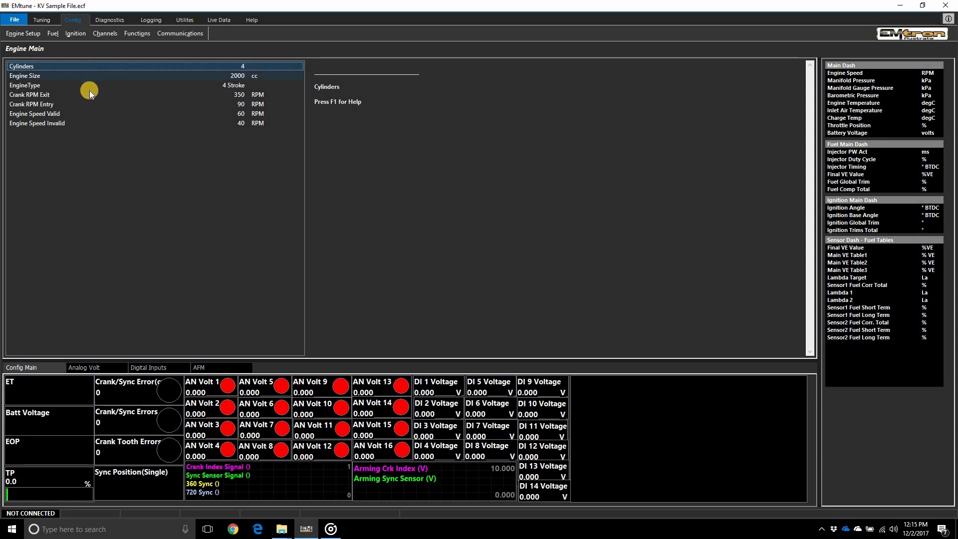
pyautogui.click(24, 38)
pyautogui.click(26, 56)
pyautogui.click(363, 257)
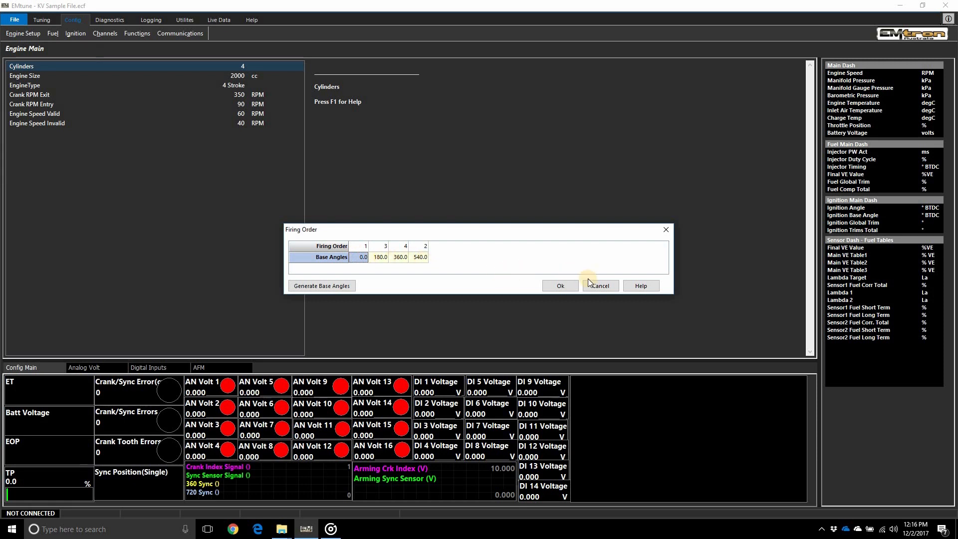
pyautogui.click(600, 286)
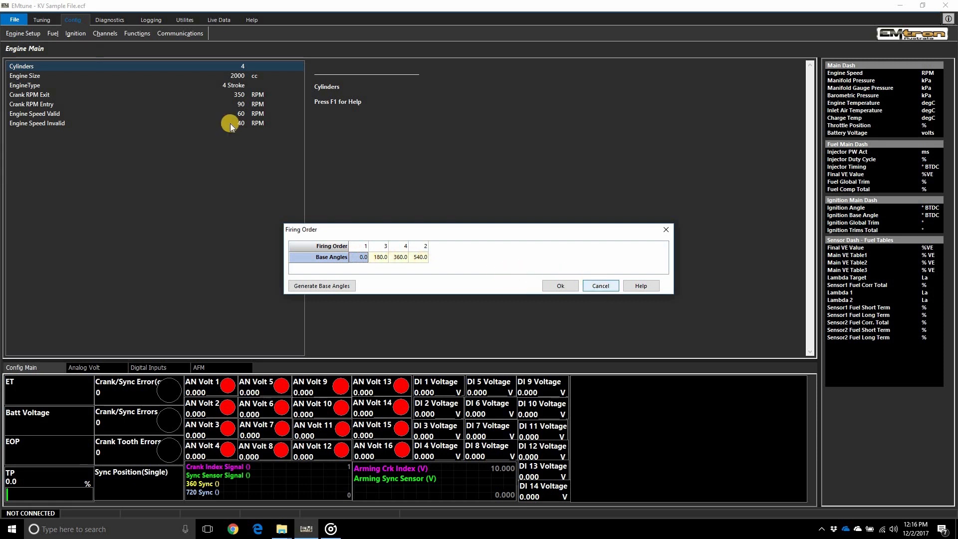
# Step: Set the Engine Decoding Mode in the engine decode Sensor Main settings to 162, Dodge Viper 8.3L Gen3
pyautogui.click(25, 33)
pyautogui.moveTo(45, 81)
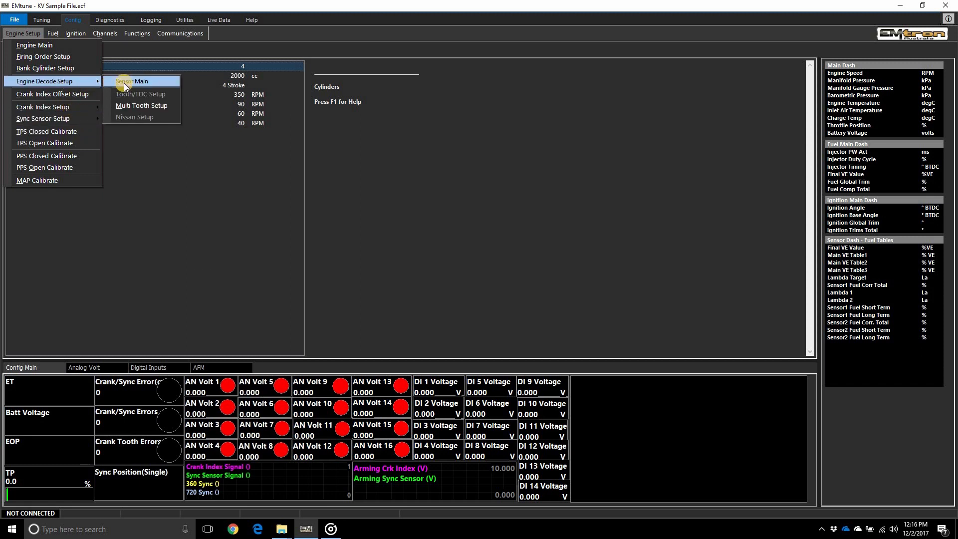
pyautogui.click(123, 83)
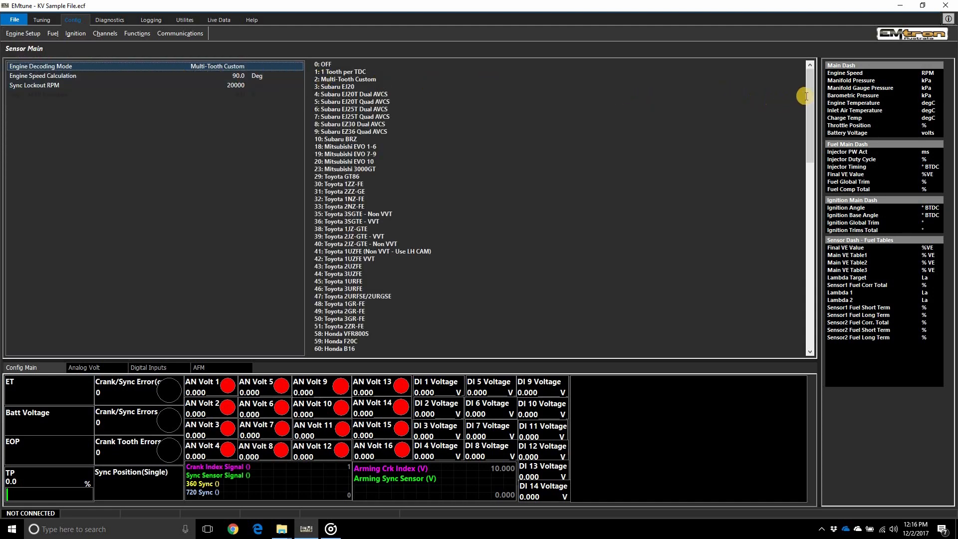
pyautogui.moveTo(808, 91); pyautogui.dragTo(798, 243)
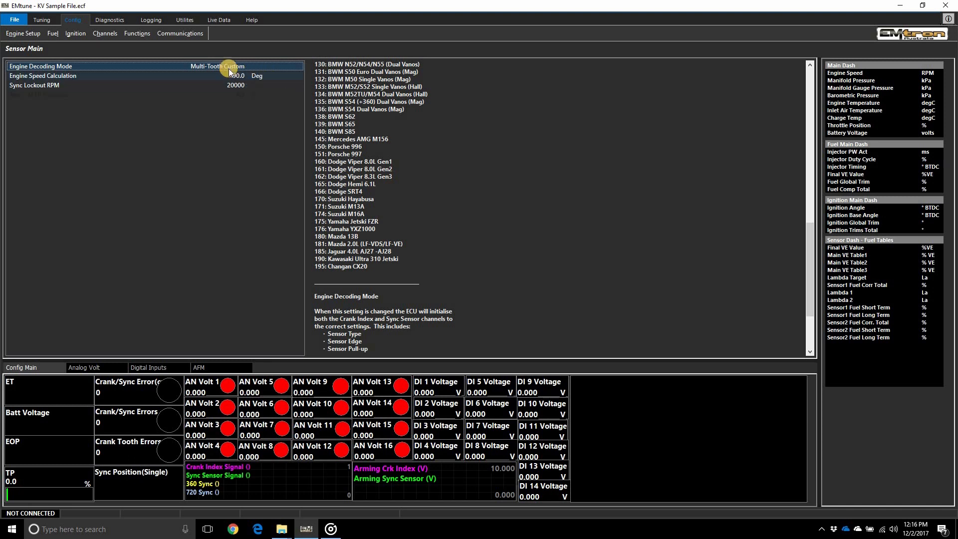
pyautogui.write('162')
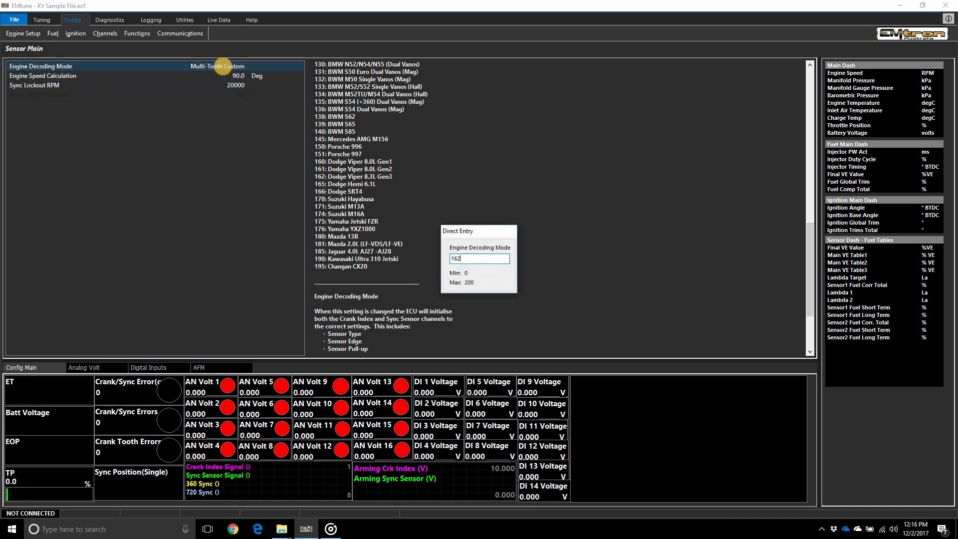
pyautogui.press('Return')
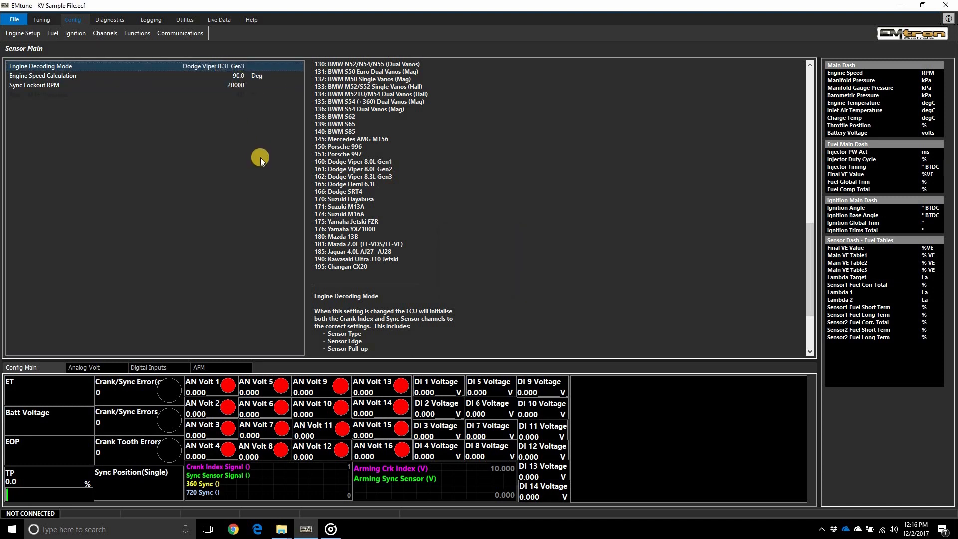
# Step: Check the crank sensor type in the crank index sensor settings
pyautogui.click(26, 35)
pyautogui.moveTo(40, 107)
pyautogui.click(130, 106)
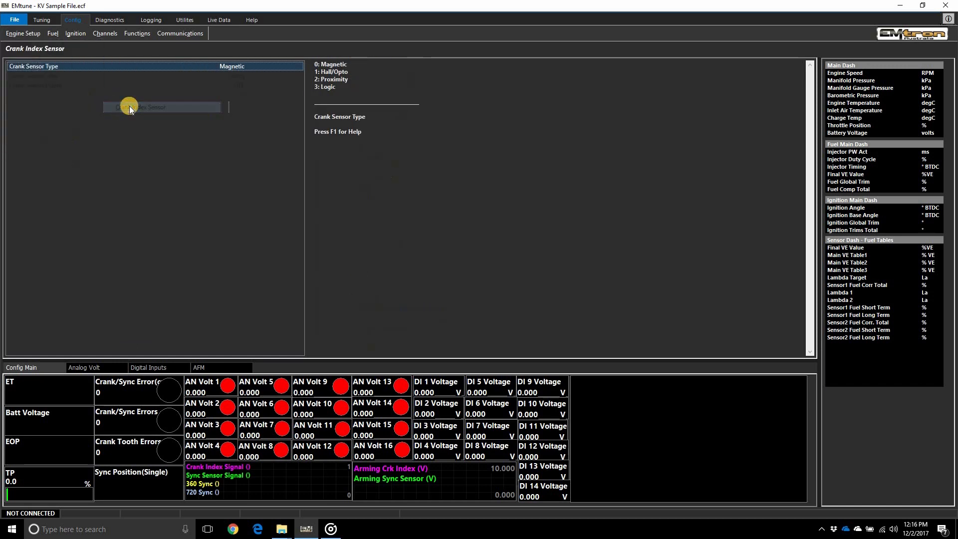
# Step: Turn Ignition Lock Enable on in the Crank Index Offset Setup and select the Crank Index Offset value
pyautogui.click(37, 38)
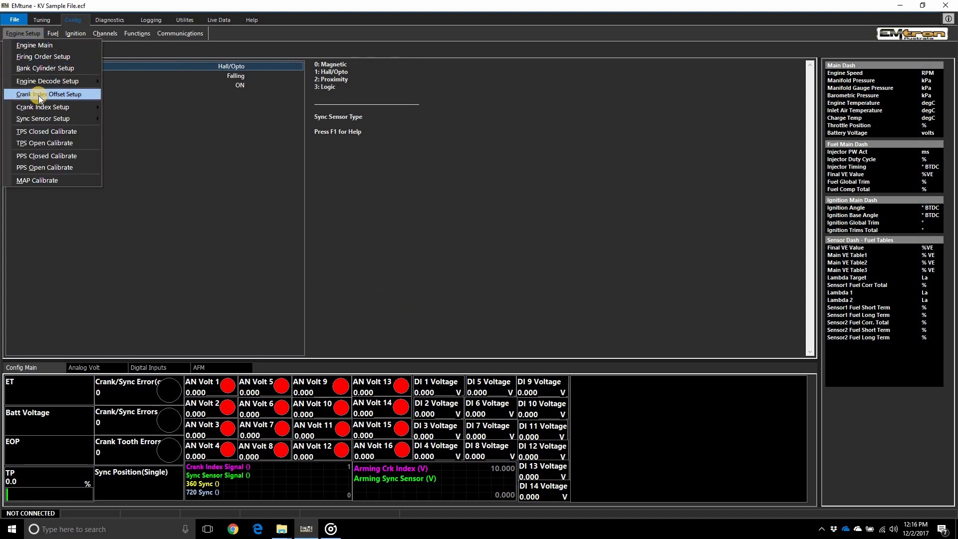
pyautogui.click(38, 95)
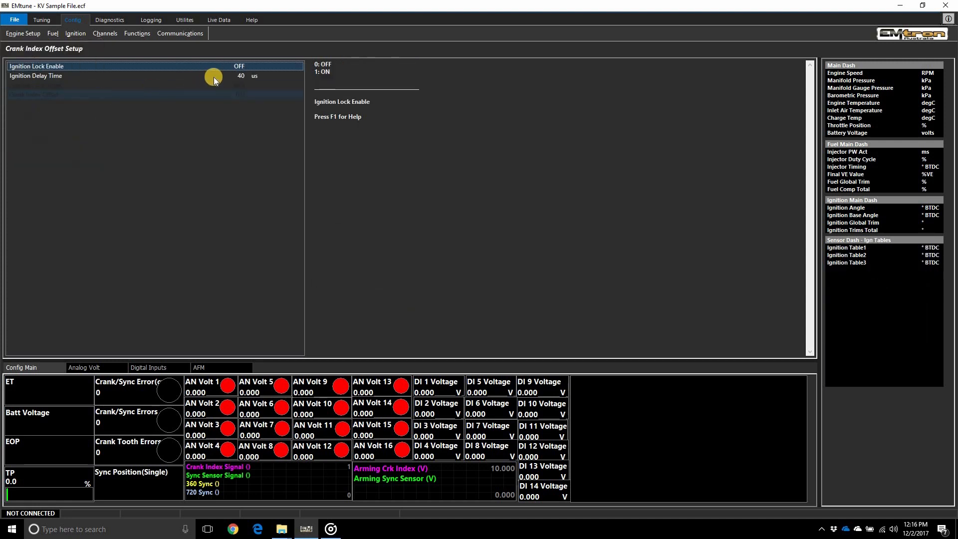
pyautogui.write('1')
pyautogui.press('Return')
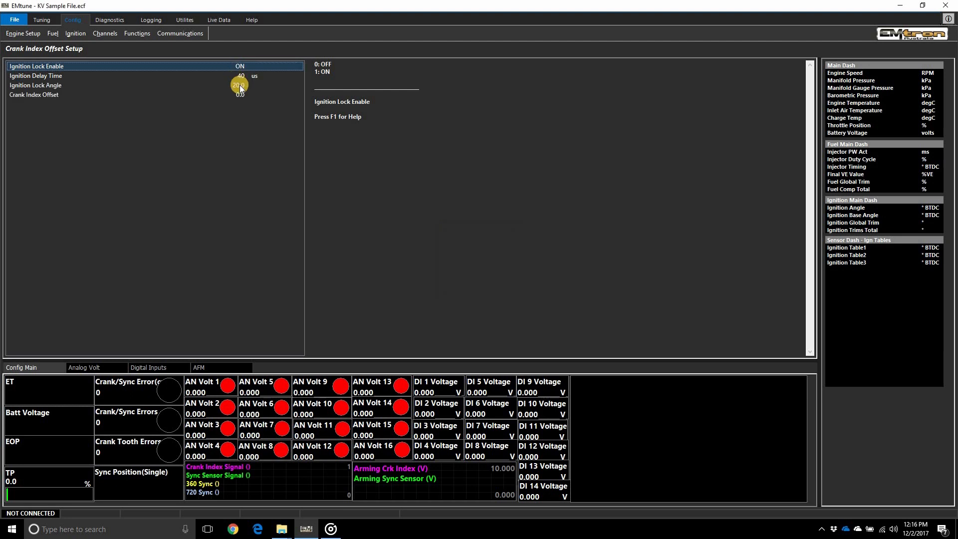
pyautogui.click(238, 94)
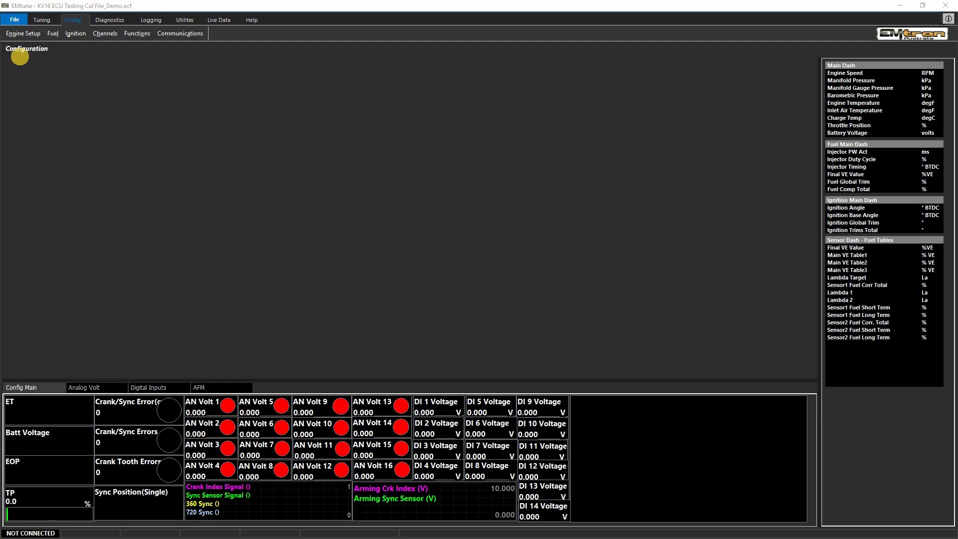
# Step: Run the TPS Closed calibration and the TPS Open calibration from the engine setup, acknowledging each completion message
pyautogui.click(19, 38)
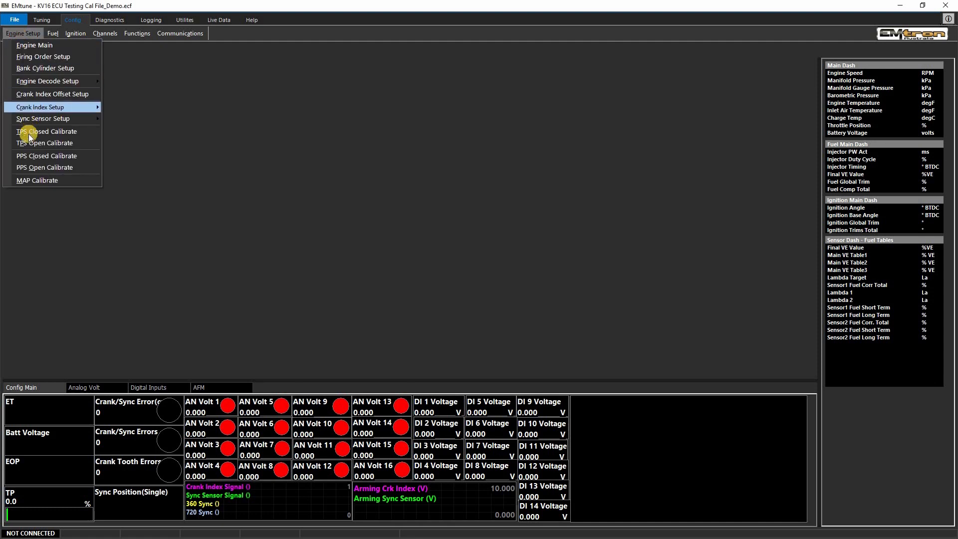
pyautogui.click(28, 134)
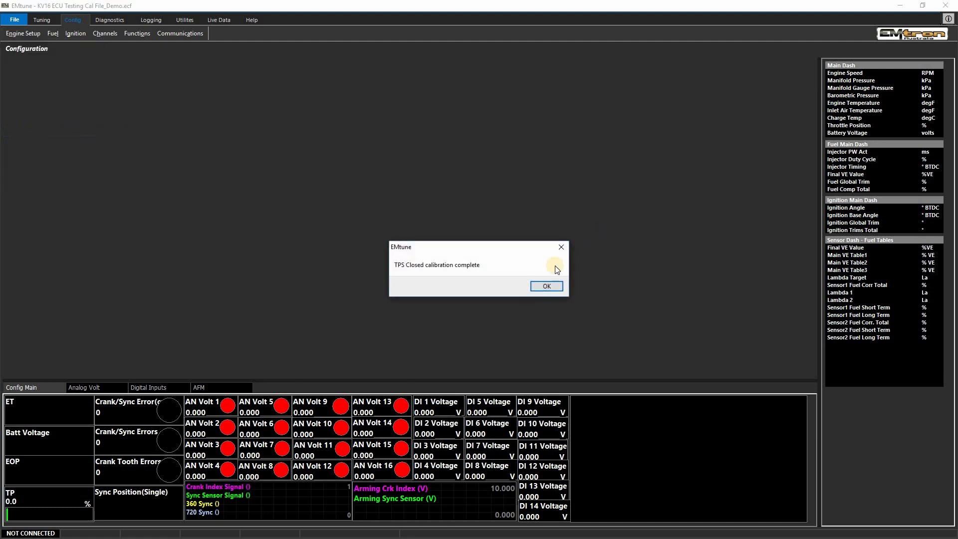
pyautogui.click(540, 289)
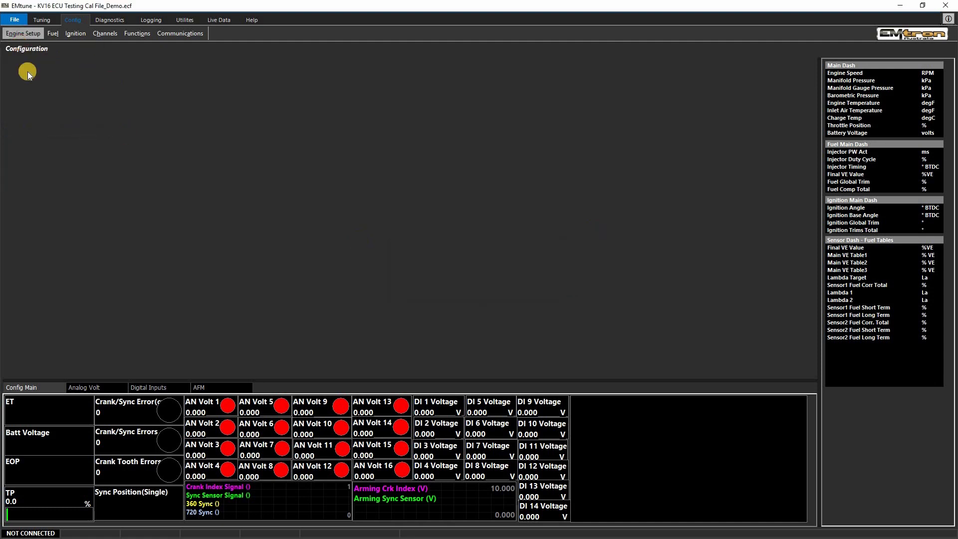
pyautogui.click(23, 34)
pyautogui.click(28, 142)
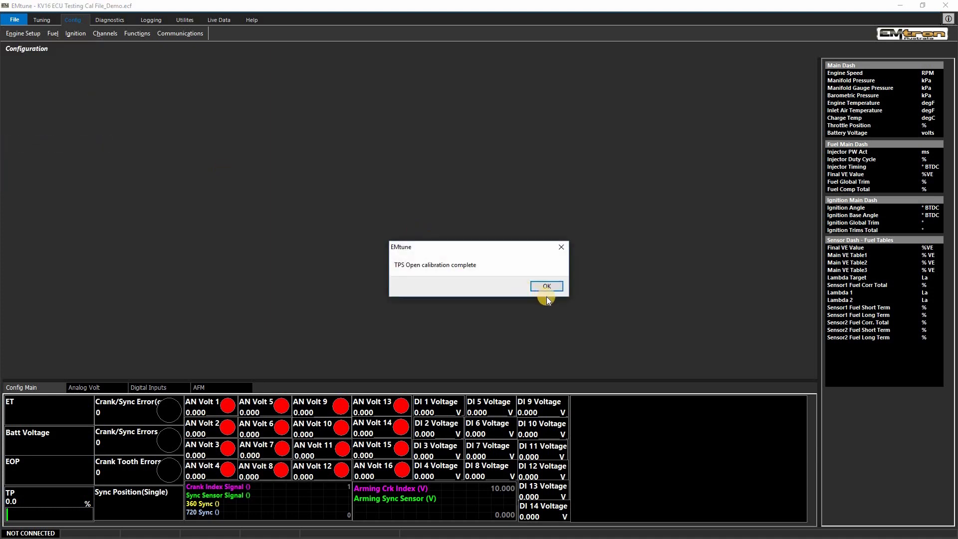
pyautogui.press('Return')
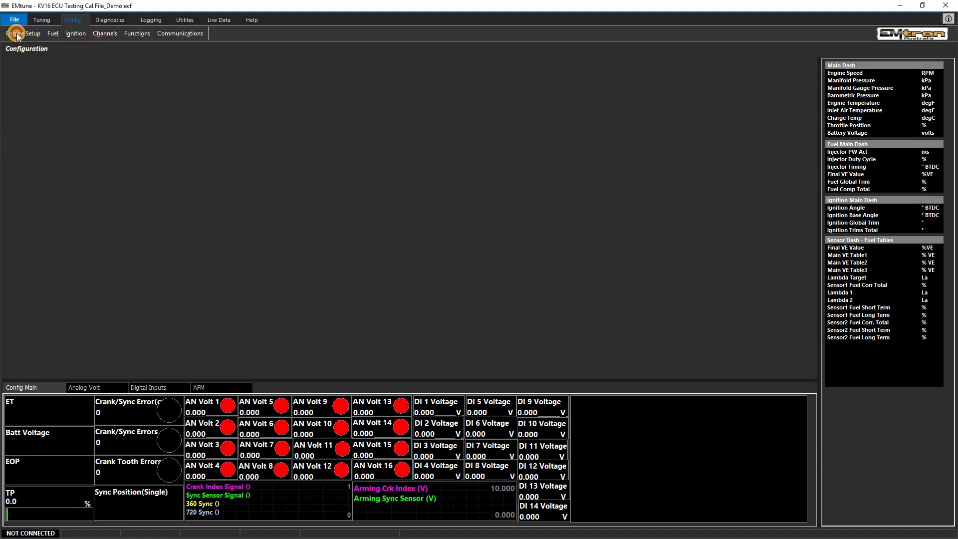
# Step: Run the PPS Closed calibration from the engine setup twice, acknowledging the completion message each time
pyautogui.click(17, 33)
pyautogui.click(28, 154)
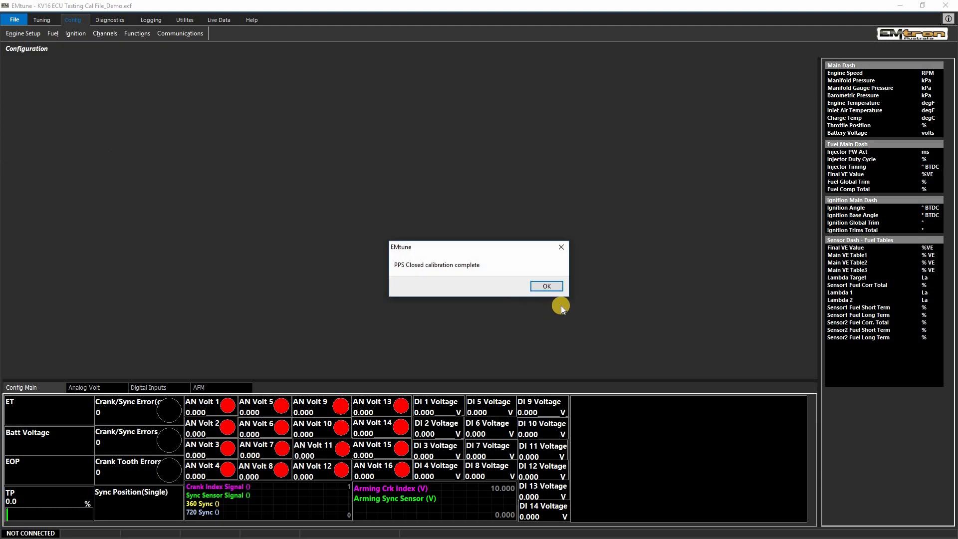
pyautogui.press('Return')
pyautogui.click(23, 34)
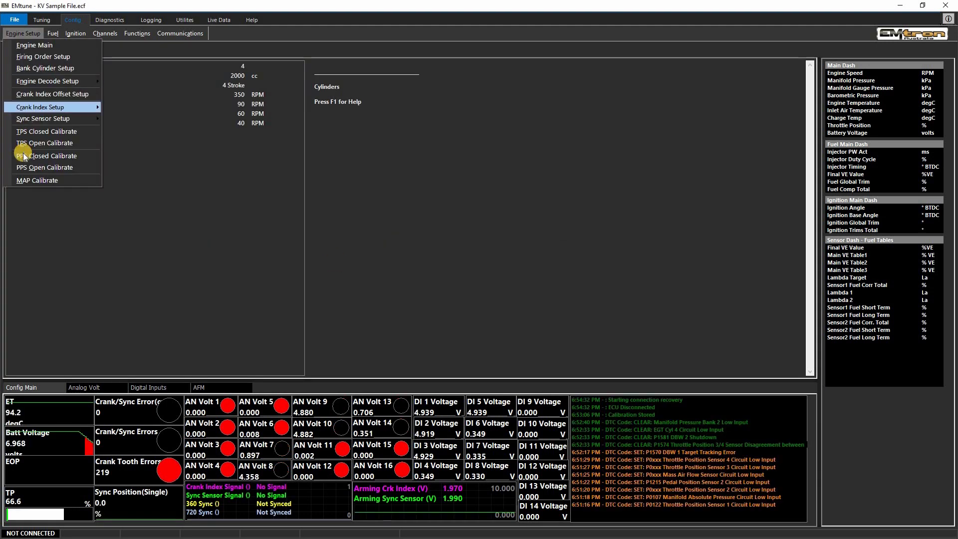
pyautogui.click(24, 156)
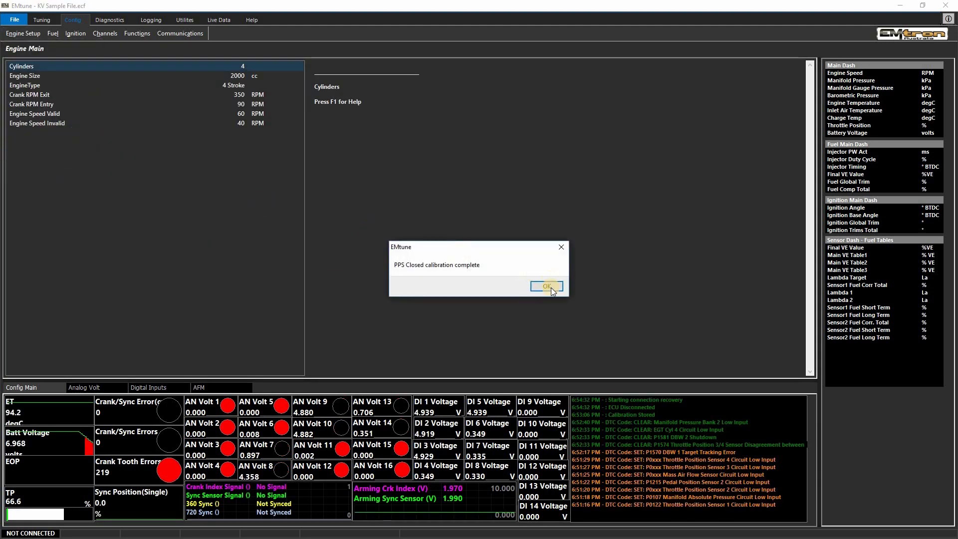
pyautogui.press('Return')
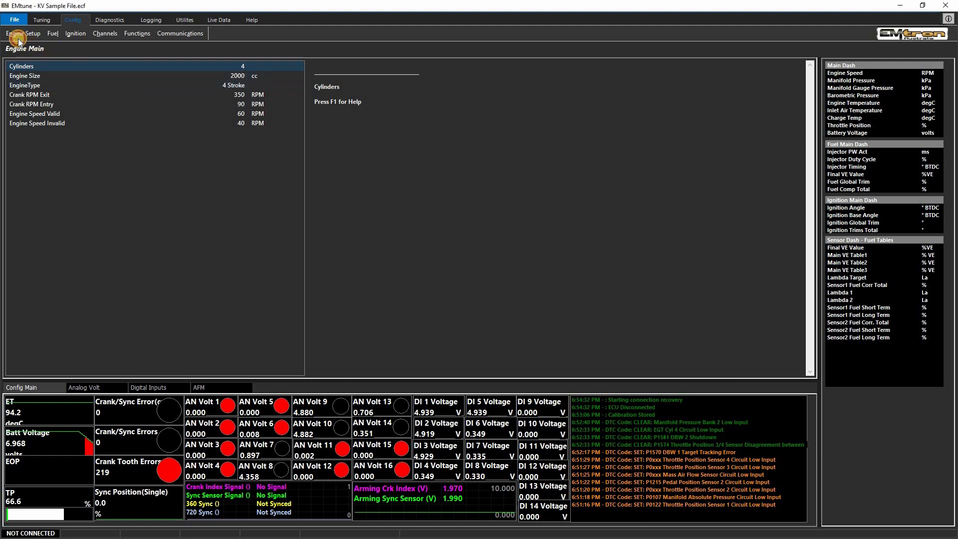
pyautogui.click(21, 34)
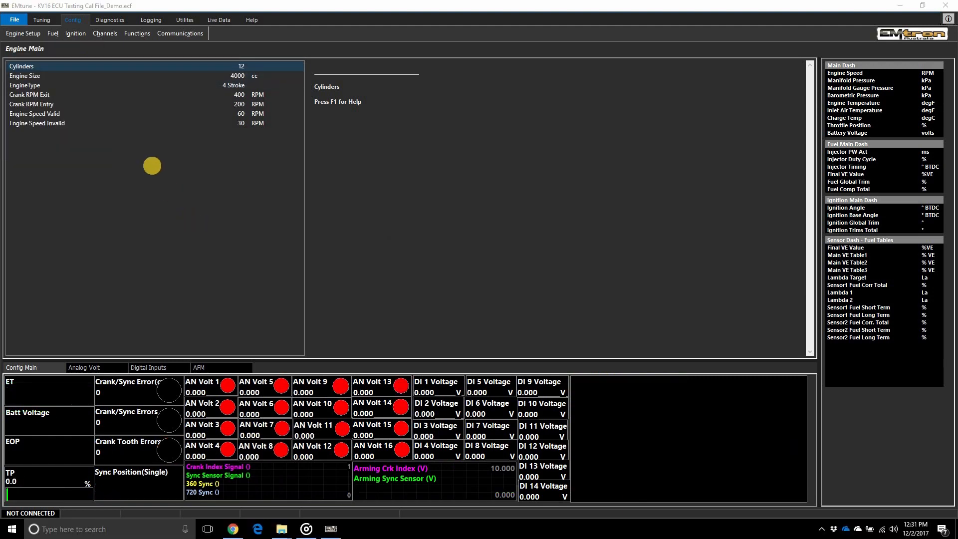
# Step: In the Fuel Main settings, try Injection Mode options 2, 3 and 4, and set the mode to 1, Sequential
pyautogui.click(52, 33)
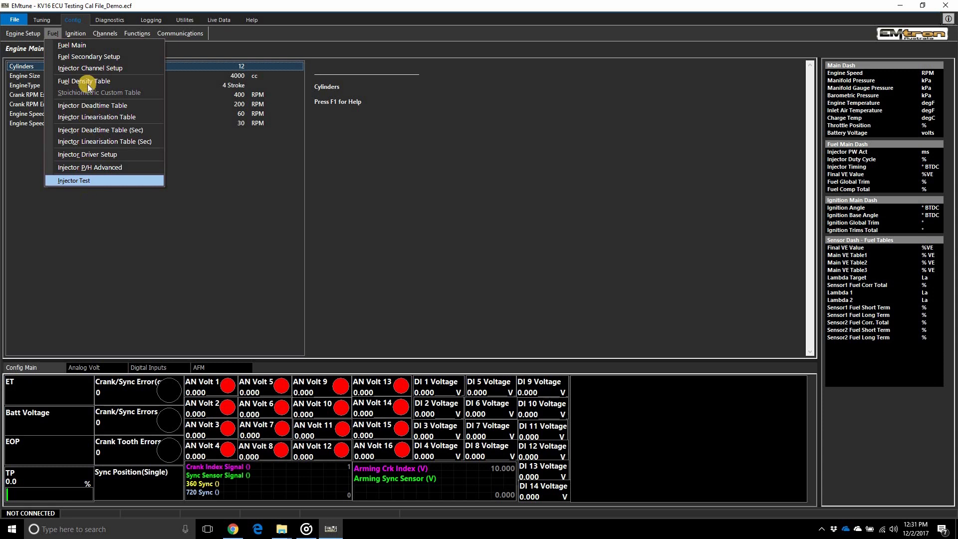
pyautogui.click(75, 45)
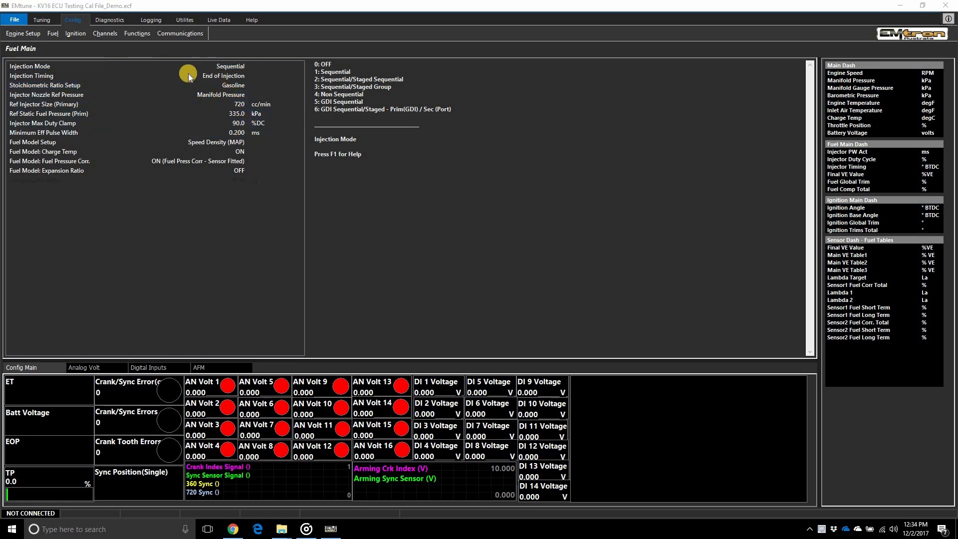
pyautogui.click(181, 66)
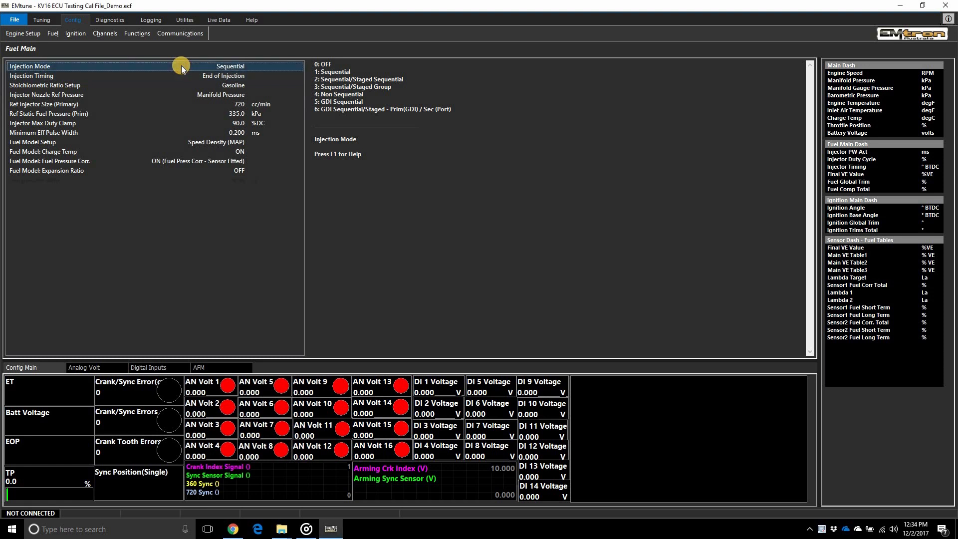
pyautogui.press('Return')
pyautogui.press('Return')
pyautogui.write('2')
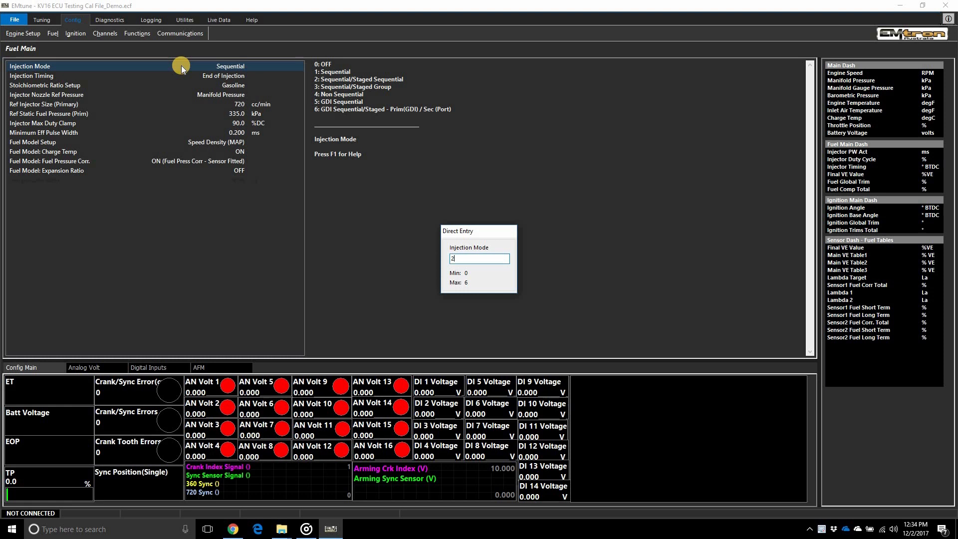
pyautogui.press('Return')
pyautogui.write('3')
pyautogui.press('Return')
pyautogui.write('4')
pyautogui.press('Return')
pyautogui.write('1')
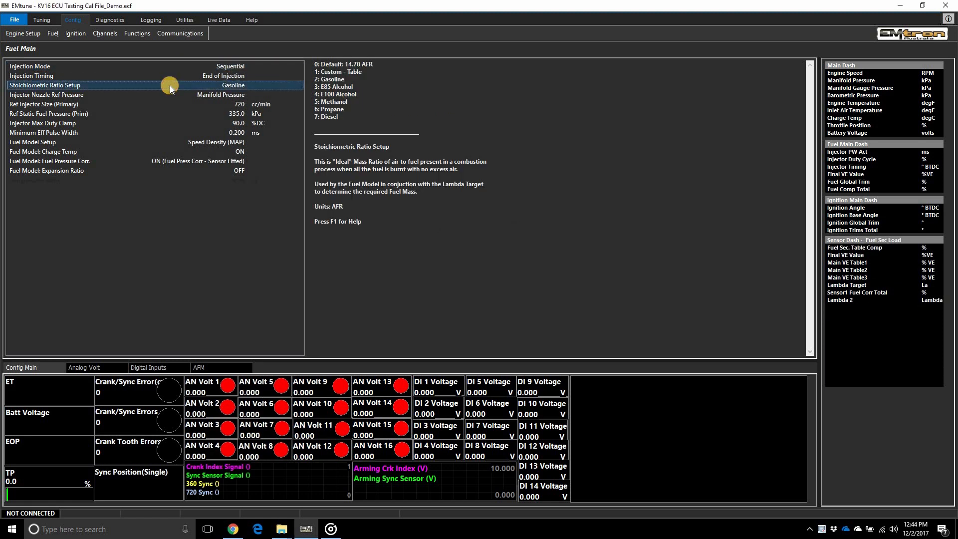
# Step: Try options 0, 2 and 4 for the Stoichiometric Ratio Setup, and set it to 1, Custom - Table
pyautogui.write('0')
pyautogui.press('Return')
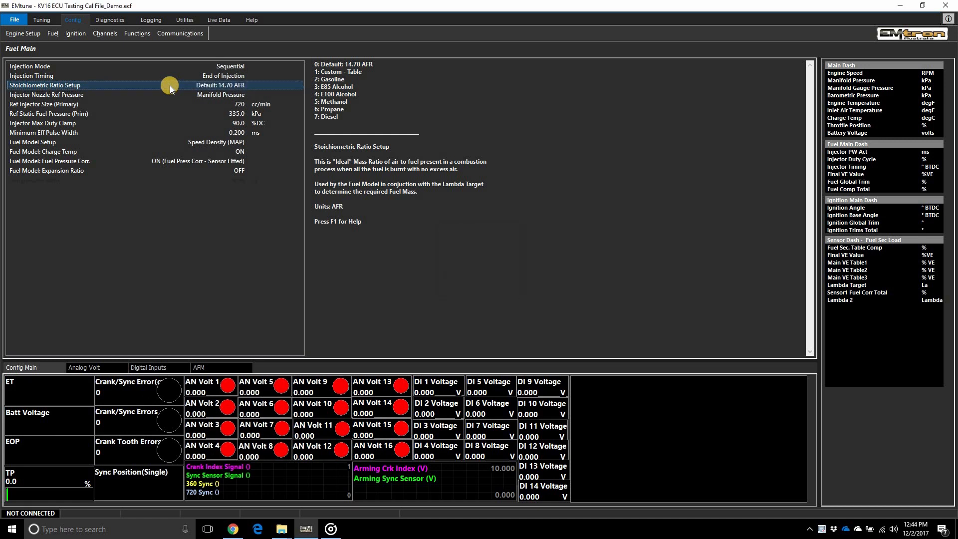
pyautogui.write('2')
pyautogui.press('Return')
pyautogui.write('4')
pyautogui.press('Return')
pyautogui.write('1')
pyautogui.press('Return')
# Step: In the Stoichiometric Custom Table's axis setup, browse the Y axis channels and assign Sec Balance Table % to the X axis
pyautogui.click(53, 33)
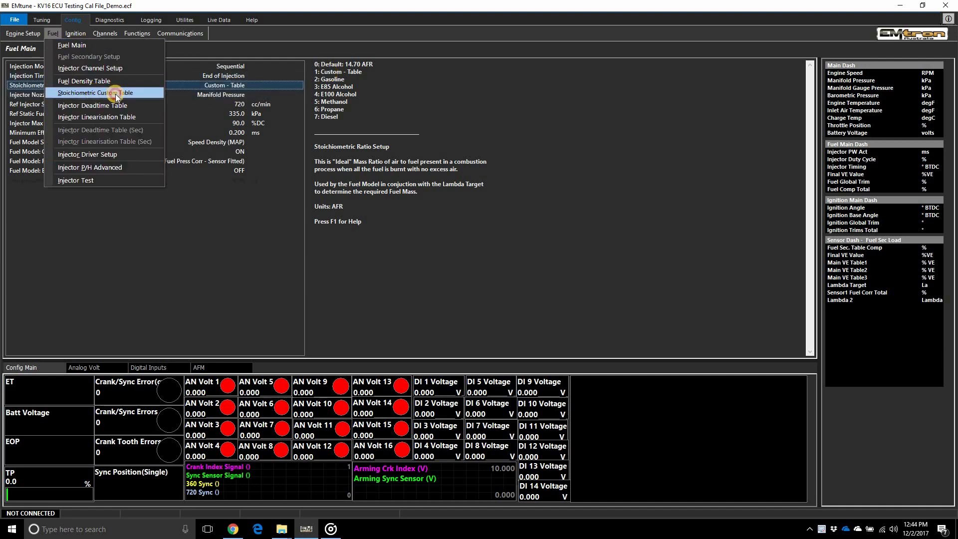
pyautogui.click(53, 90)
pyautogui.click(53, 87)
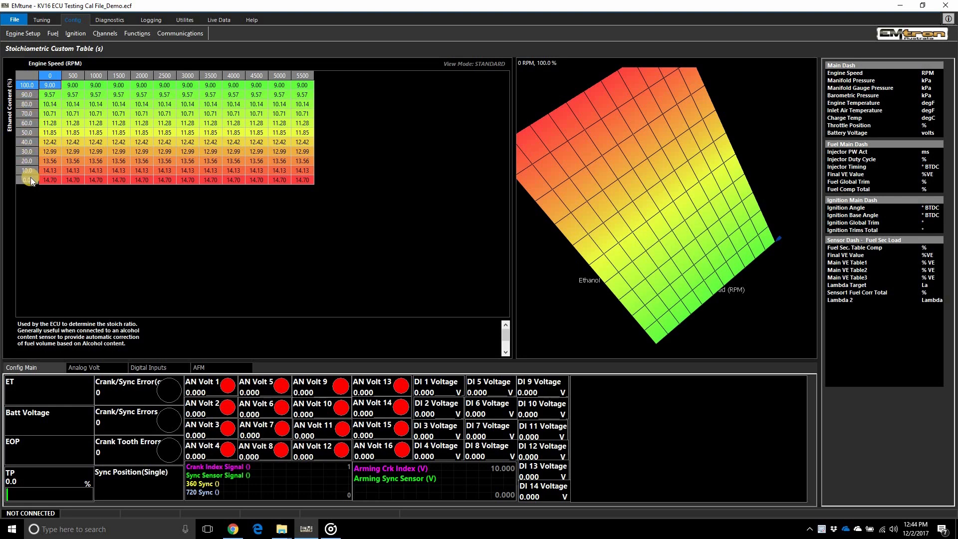
pyautogui.rightClick(110, 114)
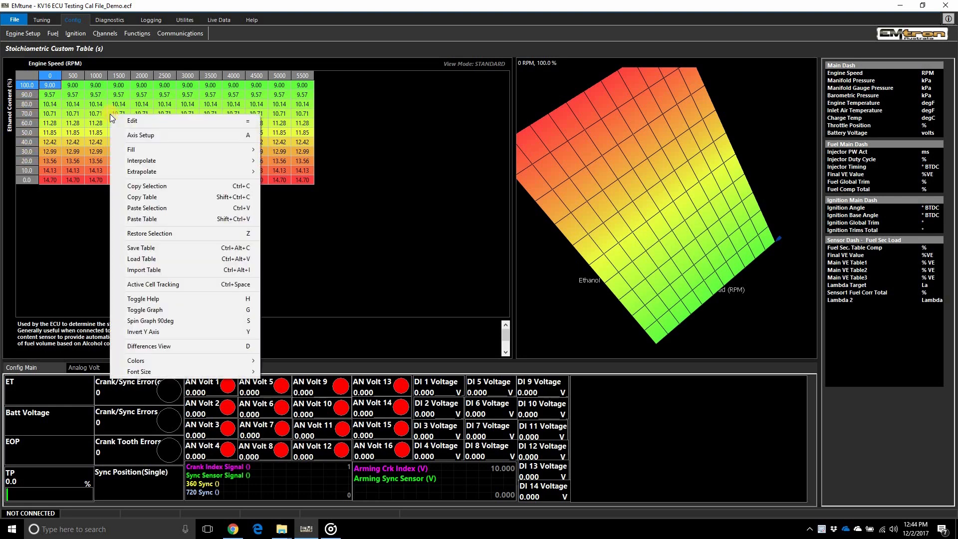
pyautogui.click(206, 139)
pyautogui.click(300, 158)
pyautogui.click(398, 195)
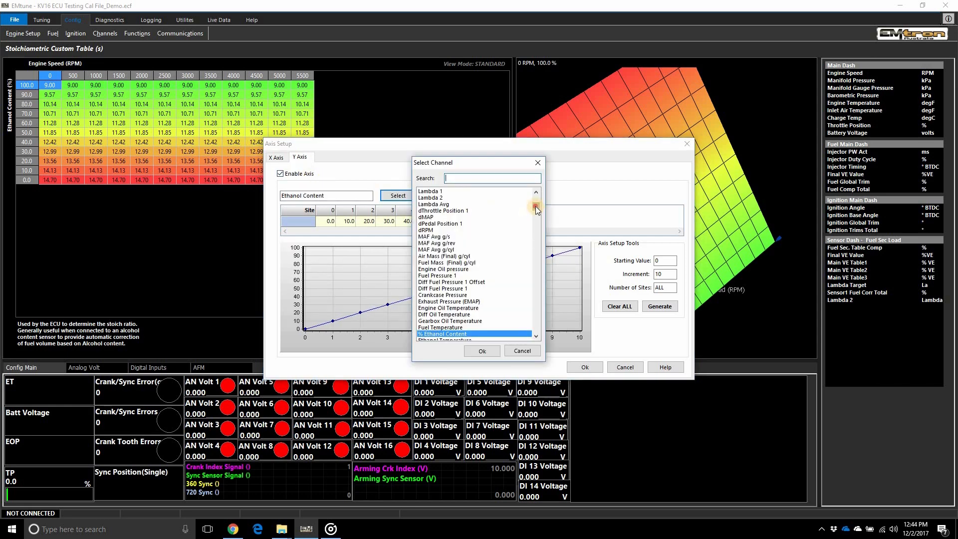
pyautogui.scroll(-10, 536, 205)
pyautogui.moveTo(537, 241); pyautogui.dragTo(539, 267)
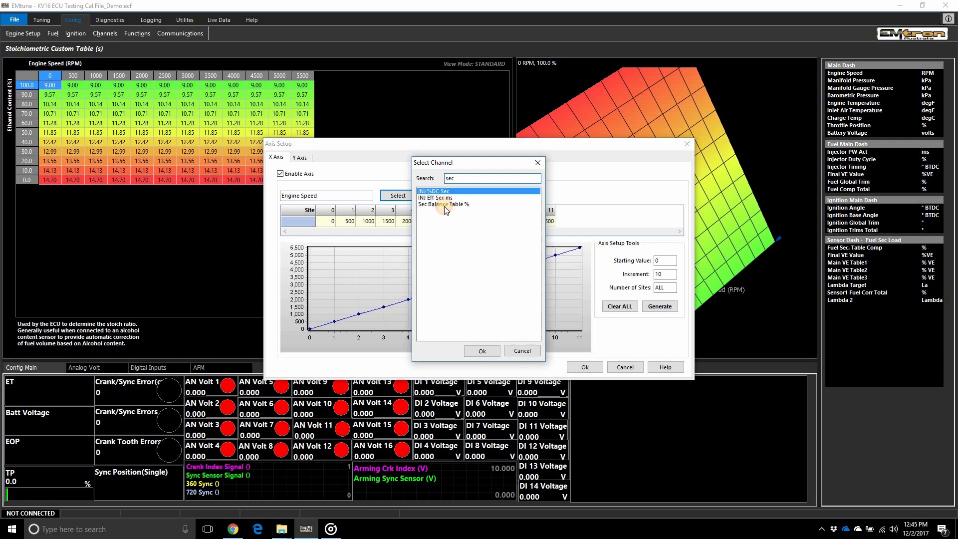
pyautogui.click(449, 204)
pyautogui.click(478, 351)
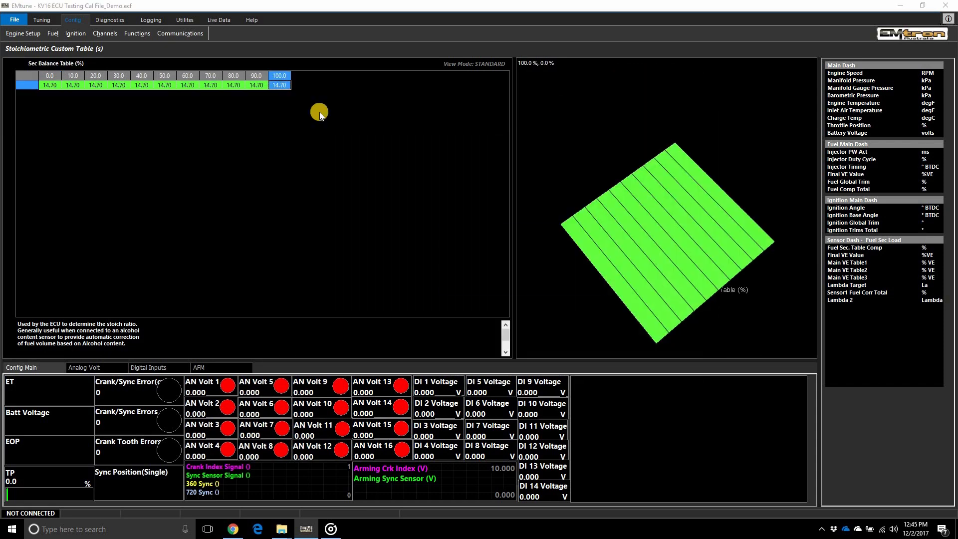
# Step: Set the 100 % cell of the Stoichiometric Custom Table to 6.4 and interpolate the whole row horizontally
pyautogui.write('6.4')
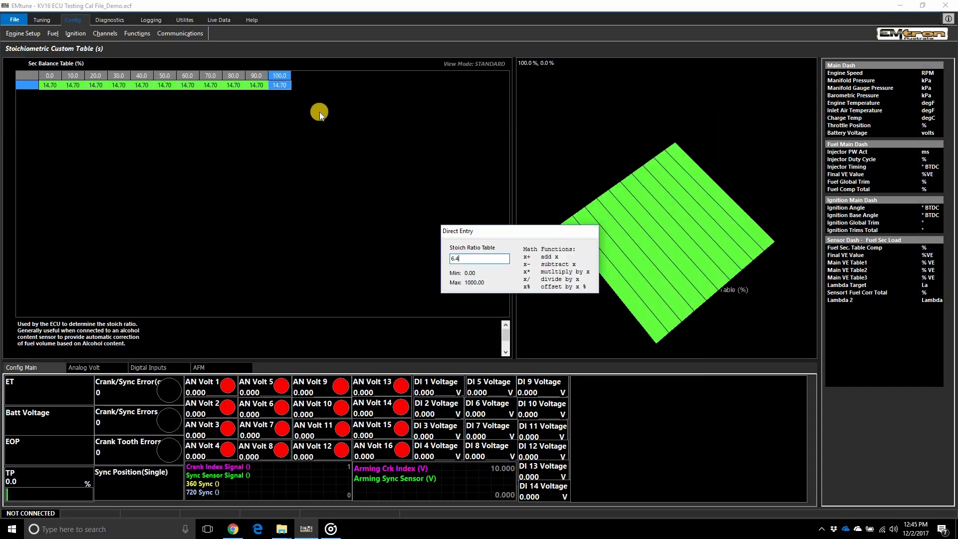
pyautogui.press('Return')
pyautogui.moveTo(279, 85); pyautogui.dragTo(49, 85)
pyautogui.rightClick(78, 86)
pyautogui.click(208, 136)
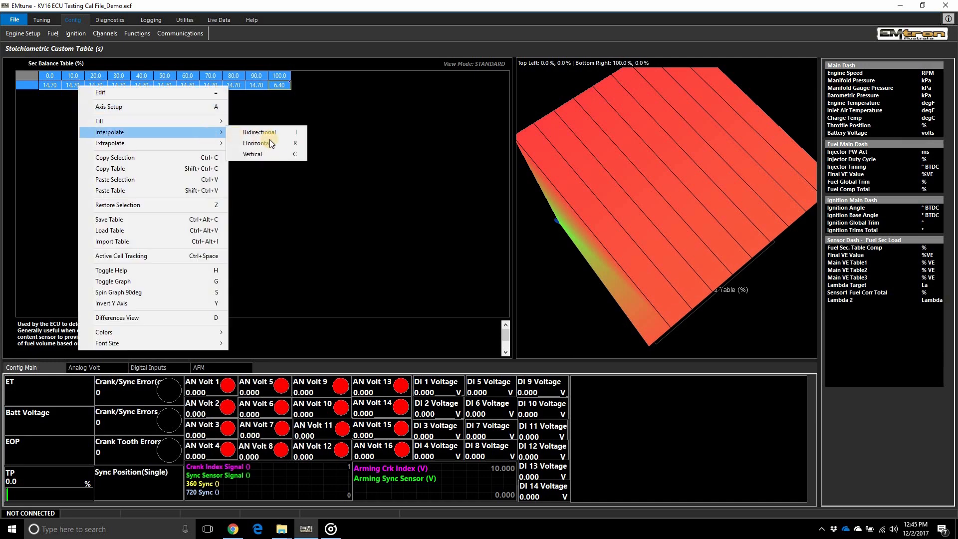
pyautogui.click(285, 143)
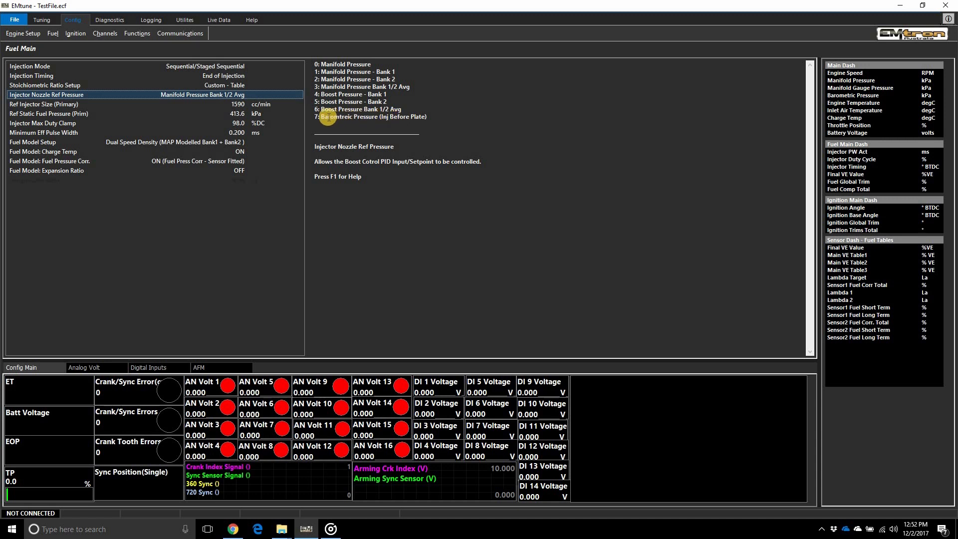
# Step: Review the barometric option for Injector Nozzle Ref Pressure and the Fuel Model: Fuel Pressure Corr. help text in TestFile.ecf's Fuel Main
pyautogui.moveTo(325, 117); pyautogui.dragTo(429, 119)
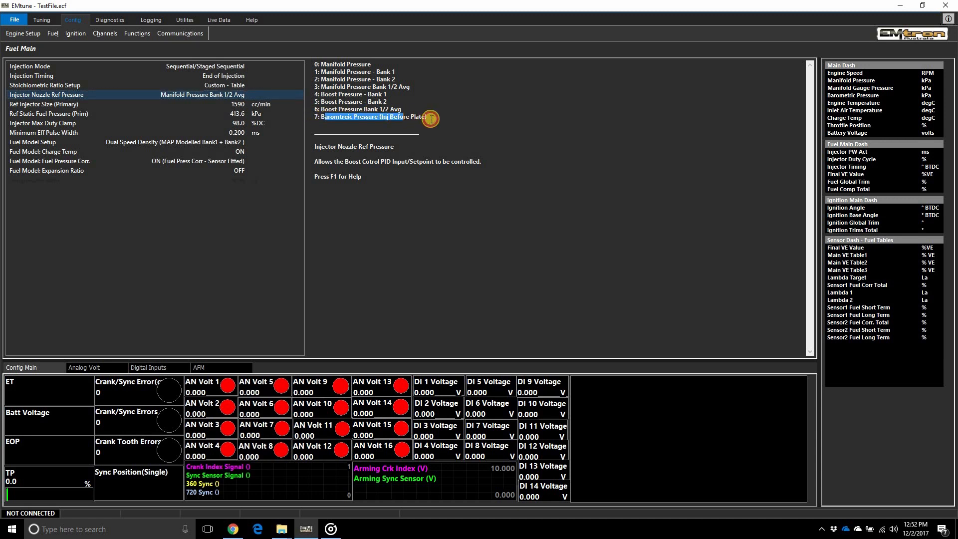
pyautogui.click(430, 119)
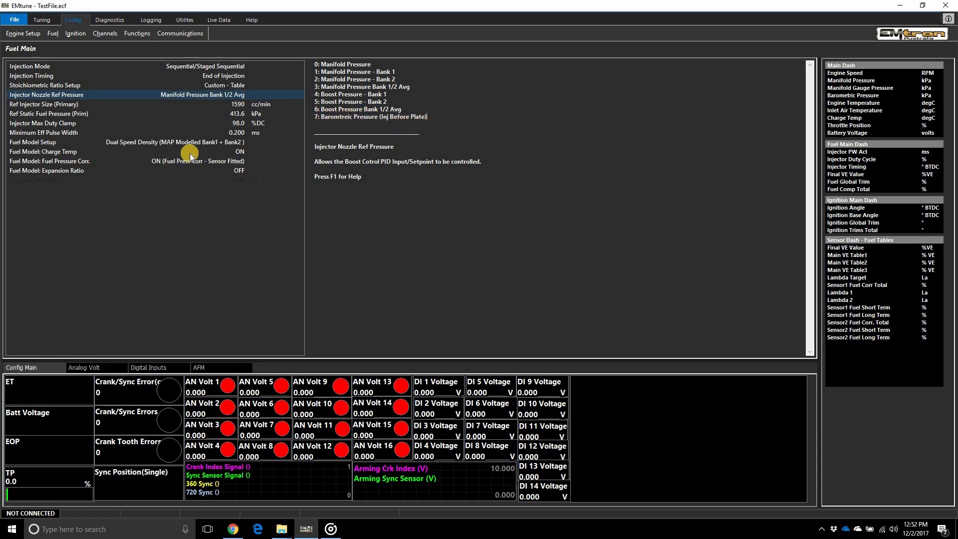
pyautogui.click(108, 163)
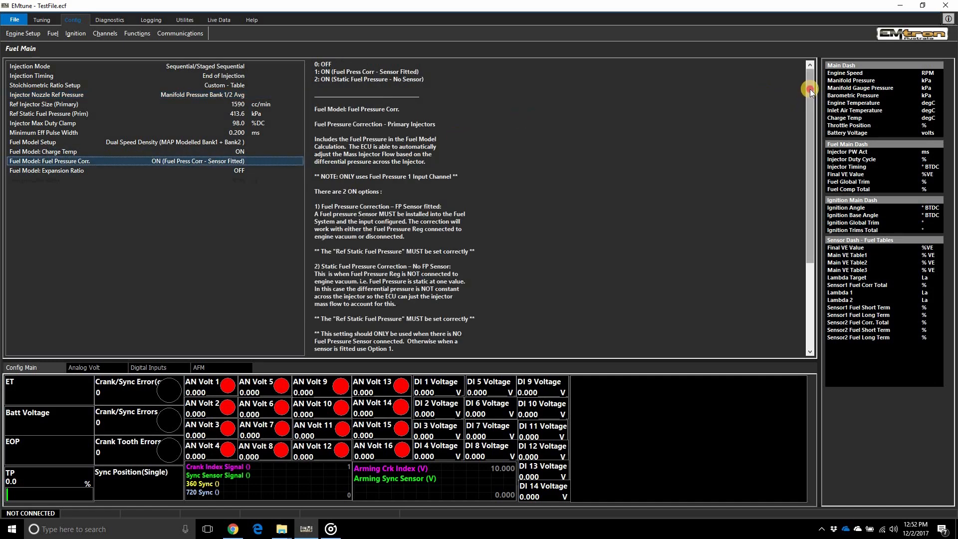
pyautogui.moveTo(810, 92); pyautogui.dragTo(813, 121)
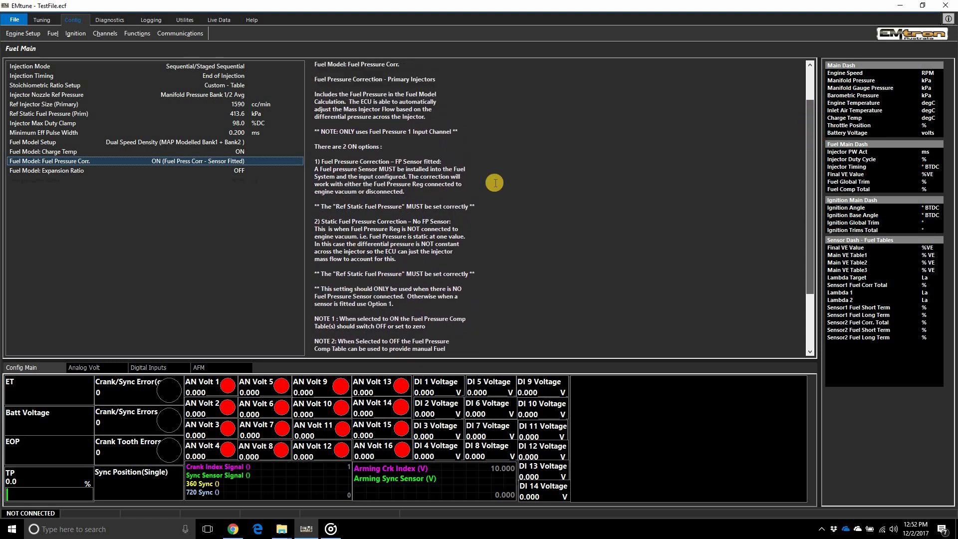
pyautogui.moveTo(314, 159); pyautogui.dragTo(418, 193)
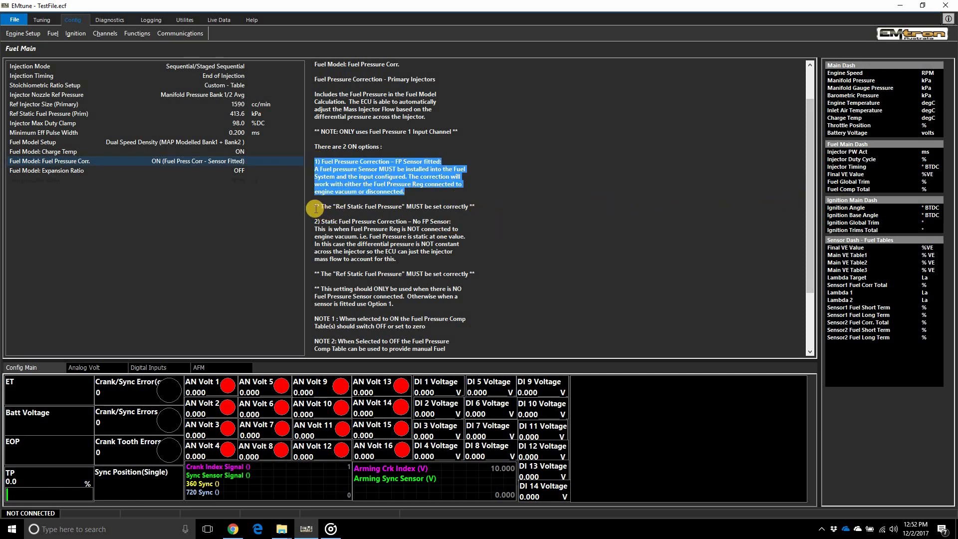
pyautogui.moveTo(315, 207); pyautogui.dragTo(315, 214)
# Step: Review the Injector Nozzle Ref Pressure(Sec) and Fuel Model: Fuel Pressure Sec settings in Fuel Secondary Setup
pyautogui.click(52, 33)
pyautogui.click(59, 57)
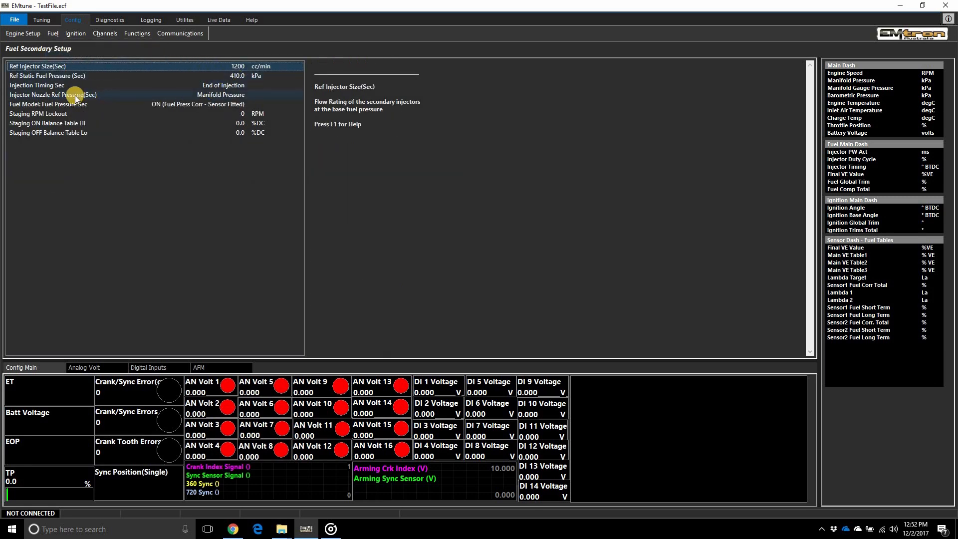
pyautogui.click(196, 98)
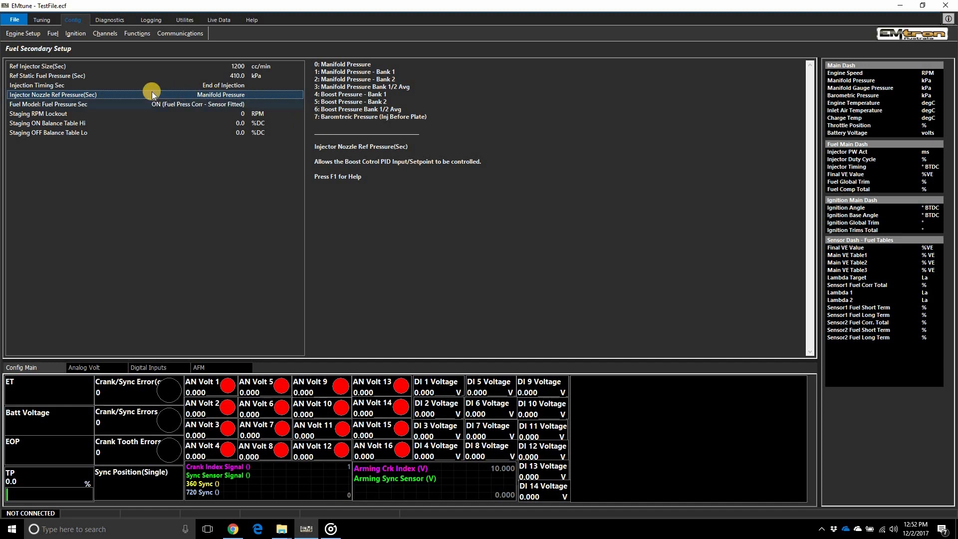
pyautogui.click(59, 106)
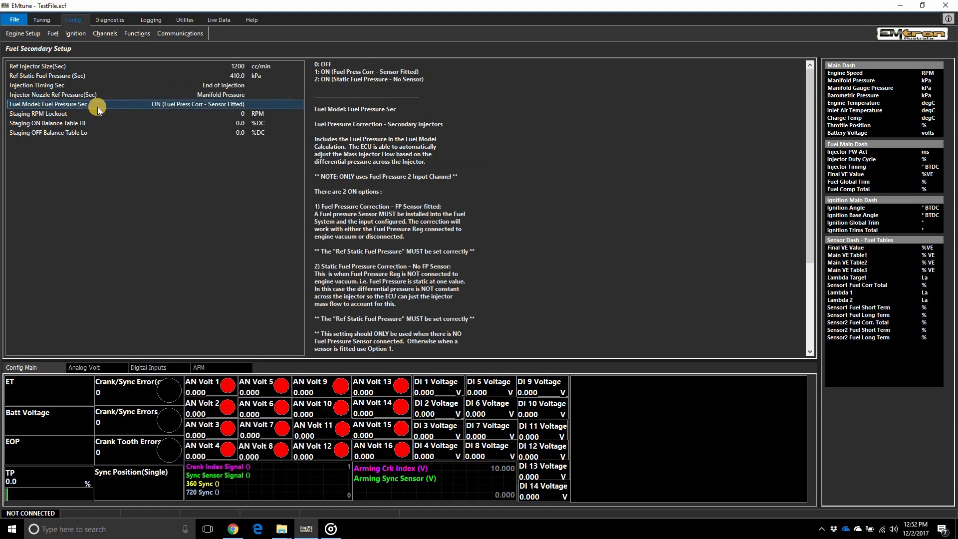
pyautogui.click(205, 66)
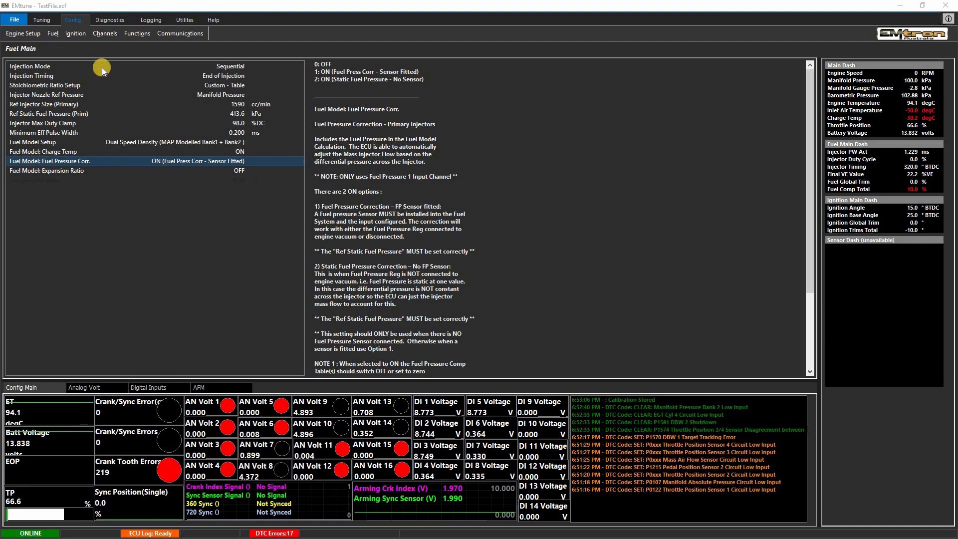
# Step: Open Fuel Pressure 2 in the engine inputs and assign it an input source
pyautogui.click(104, 36)
pyautogui.click(117, 44)
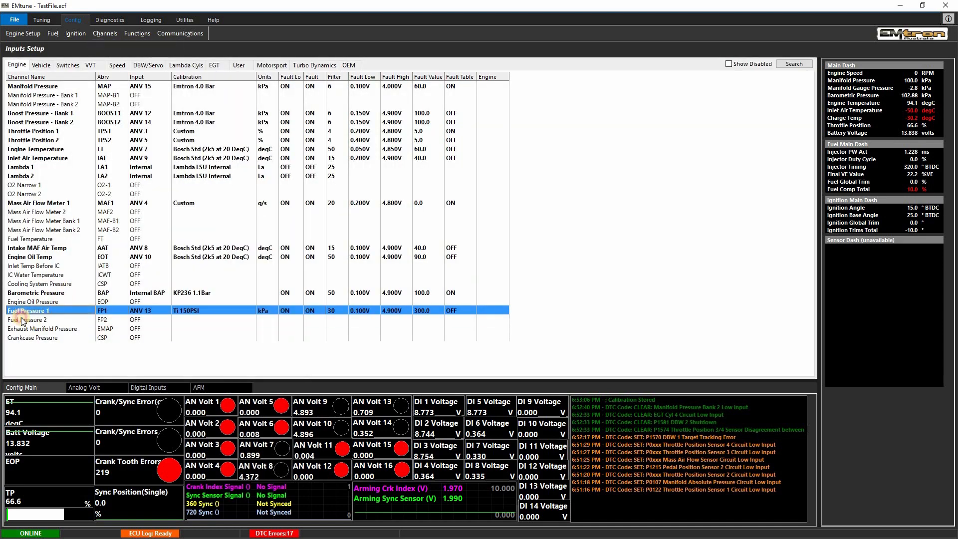
pyautogui.doubleClick(25, 319)
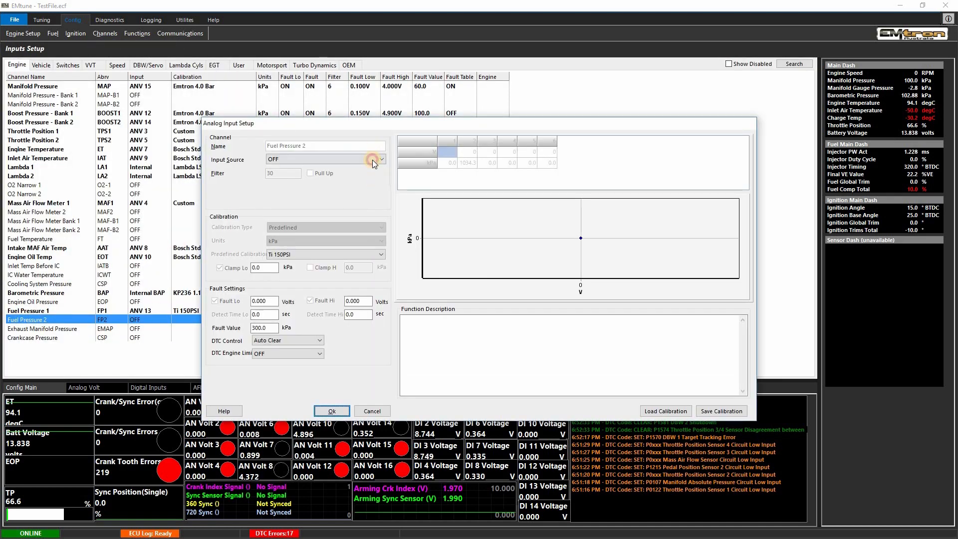
pyautogui.click(372, 159)
pyautogui.scroll(-2, 380, 199)
pyautogui.click(337, 206)
pyautogui.click(326, 409)
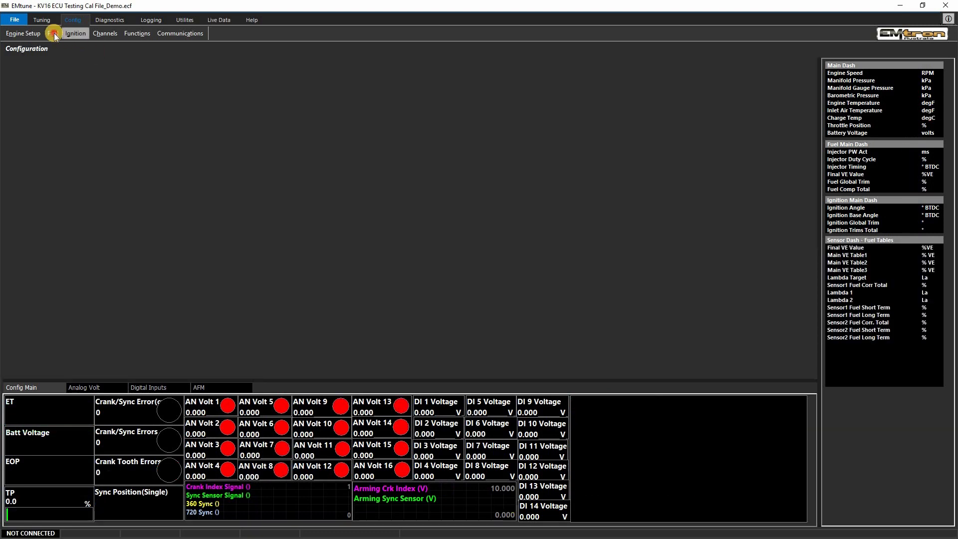
# Step: In Fuel Main, set Ref Injector Size (Primary) to 1000 cc/min and Ref Static Fuel Pressure (Prim) to 300 kPa
pyautogui.click(53, 33)
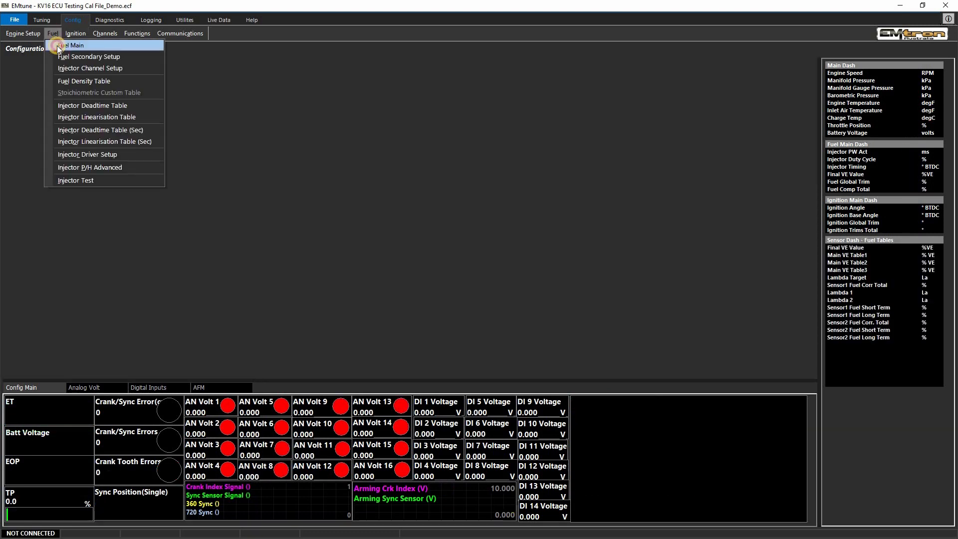
pyautogui.click(59, 44)
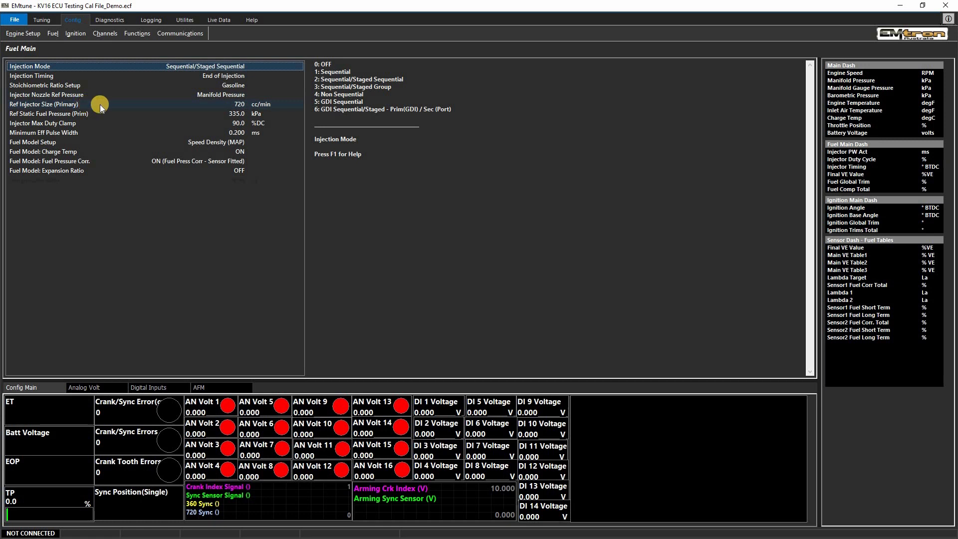
pyautogui.click(217, 106)
pyautogui.write('1000')
pyautogui.press('Return')
pyautogui.click(175, 115)
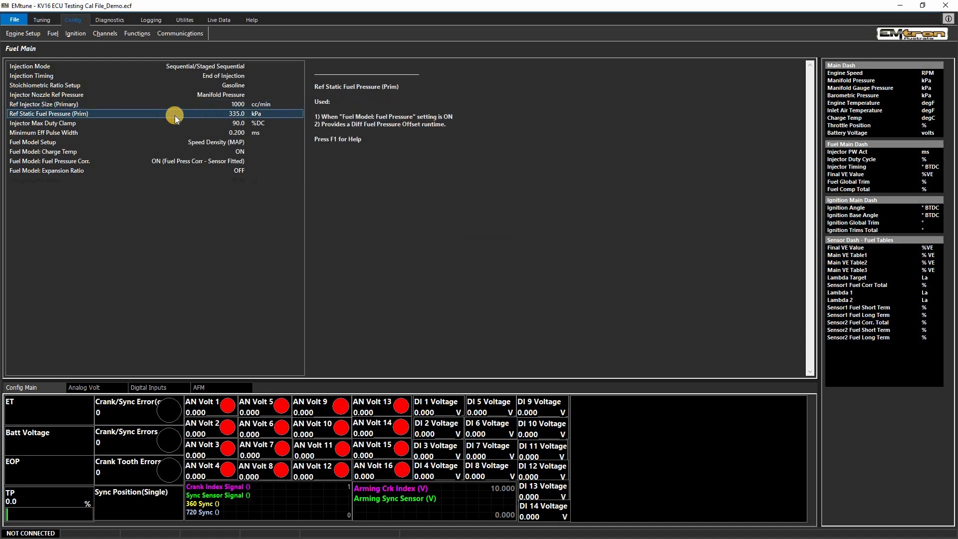
pyautogui.write('300')
pyautogui.press('Return')
# Step: Review the FP Sensor fitted option in the Fuel Model: Fuel Pressure Corr. help text
pyautogui.click(127, 107)
pyautogui.click(39, 163)
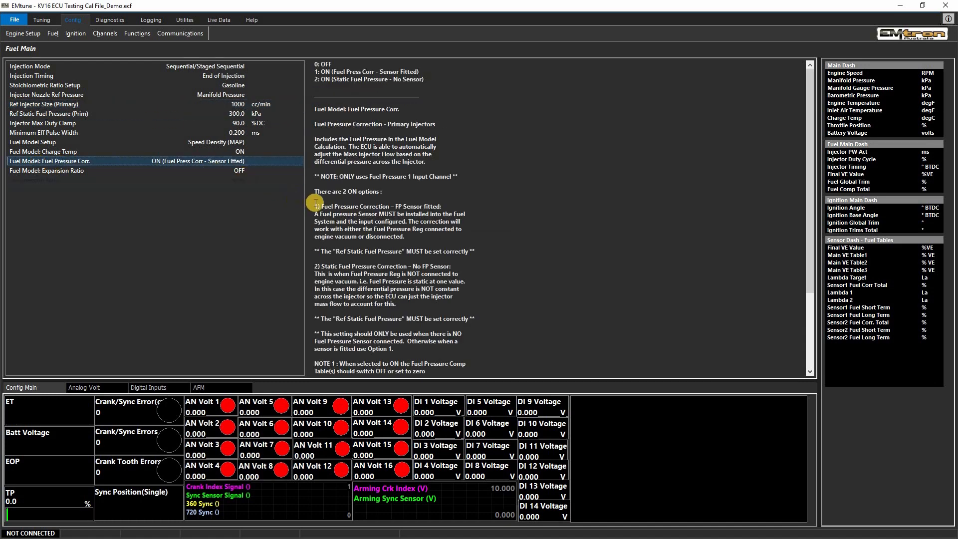
pyautogui.moveTo(315, 204); pyautogui.dragTo(482, 255)
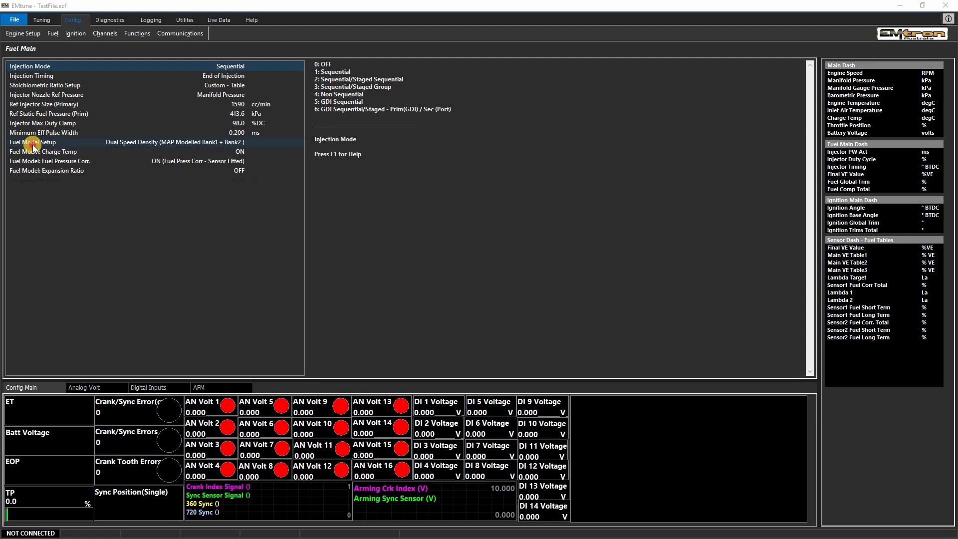
# Step: Try Speed Density (MAP) for Fuel Model Setup, change it to Blend - MAP Modelled + Throttle Mass Flow, and read its help
pyautogui.click(33, 143)
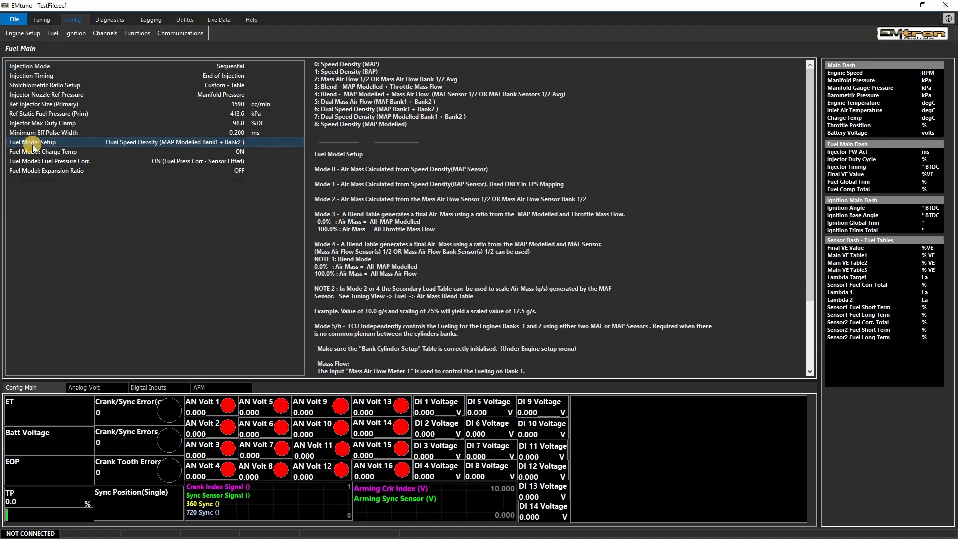
pyautogui.write('0')
pyautogui.press('Return')
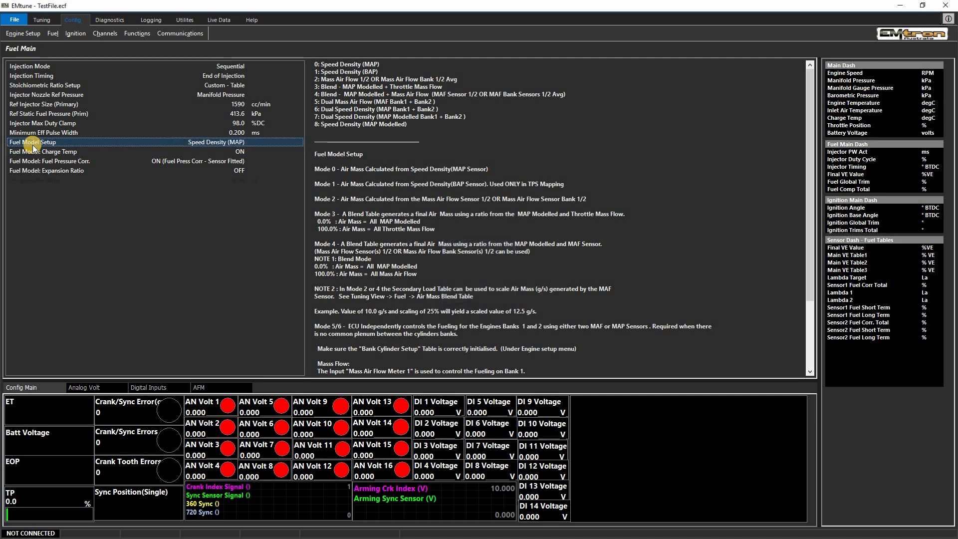
pyautogui.write('3')
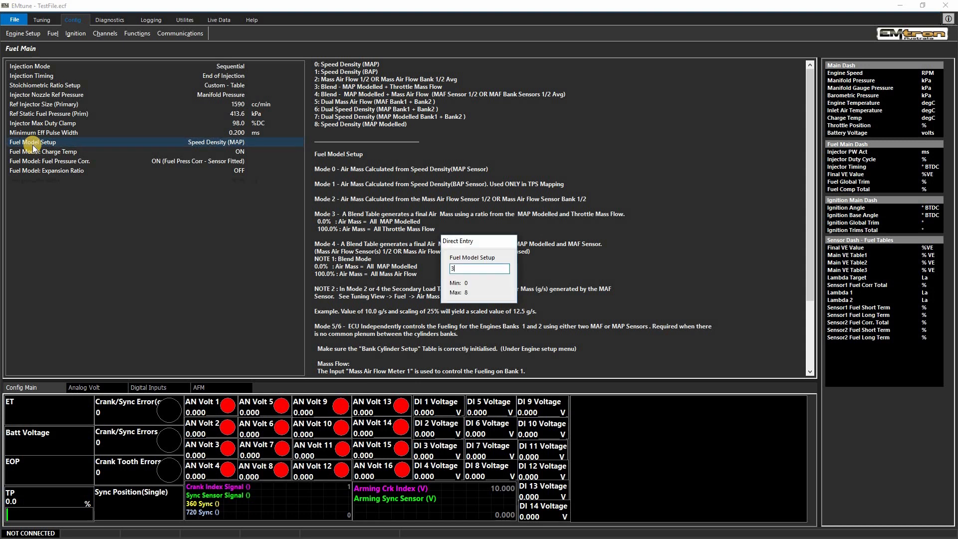
pyautogui.press('Return')
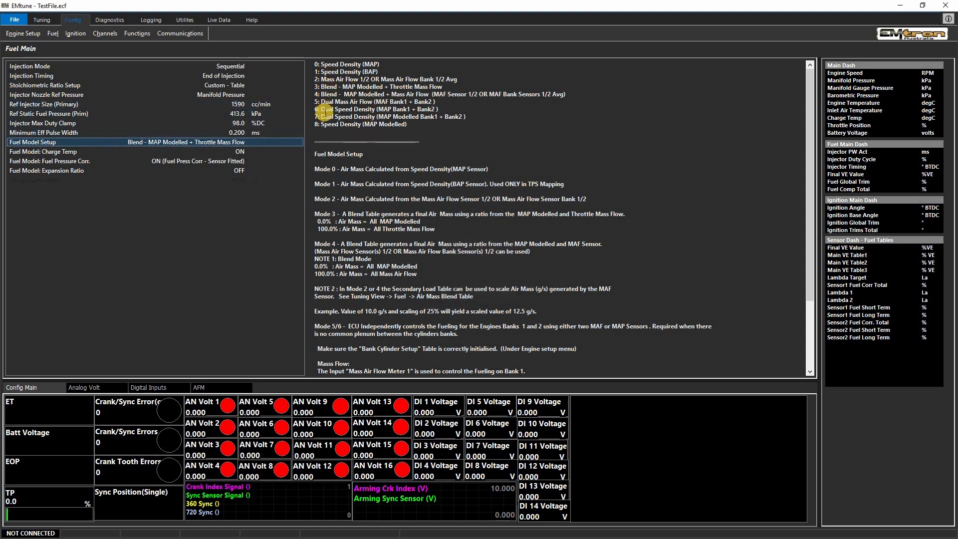
pyautogui.press('F1')
pyautogui.moveTo(950, 87); pyautogui.dragTo(954, 141)
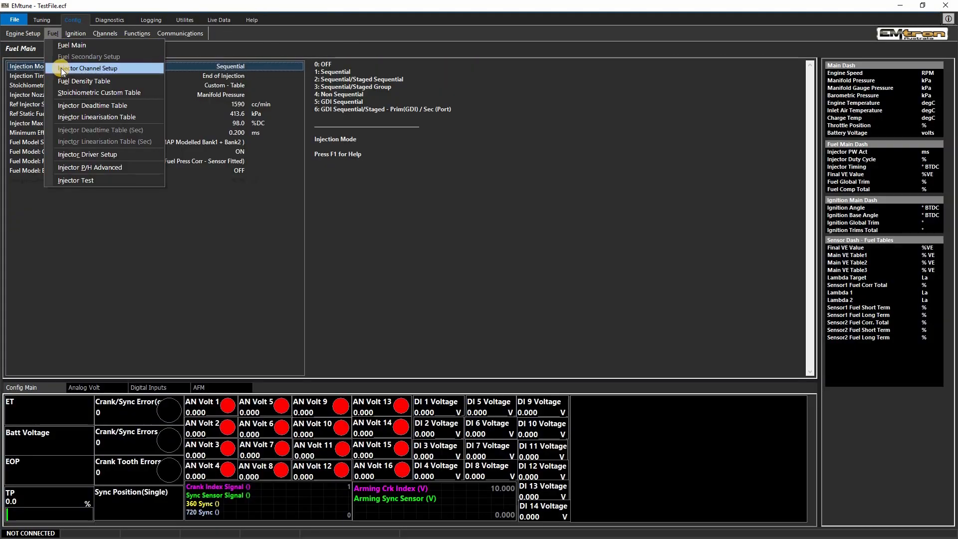
# Step: View Injector Channel Setup and inspect the Stoichiometric Custom Table's ratios at 100 % and 0 % ethanol content
pyautogui.click(61, 68)
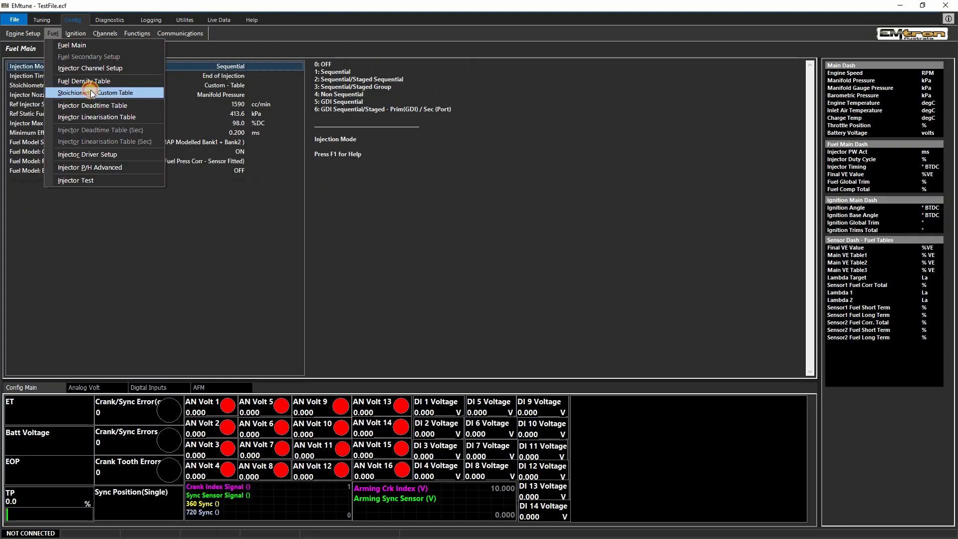
pyautogui.click(92, 94)
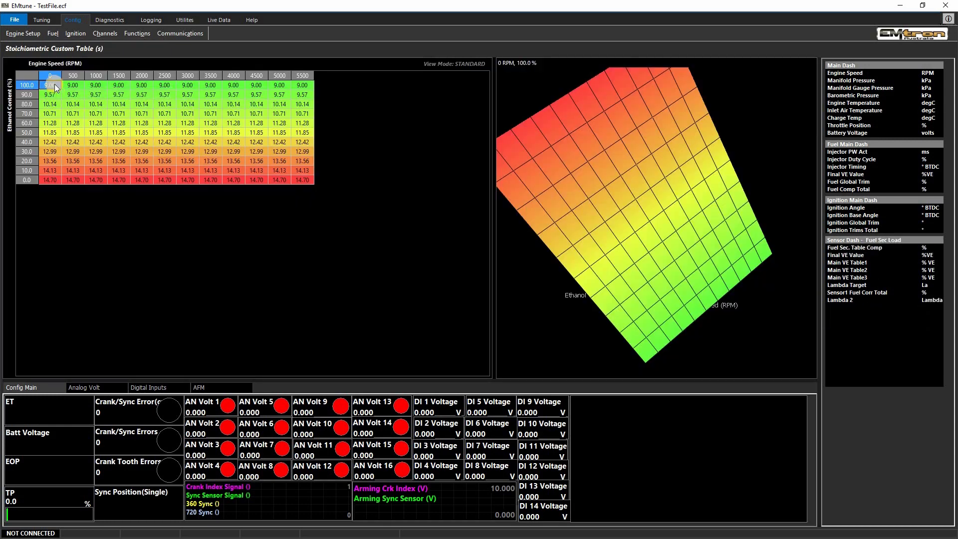
pyautogui.click(50, 181)
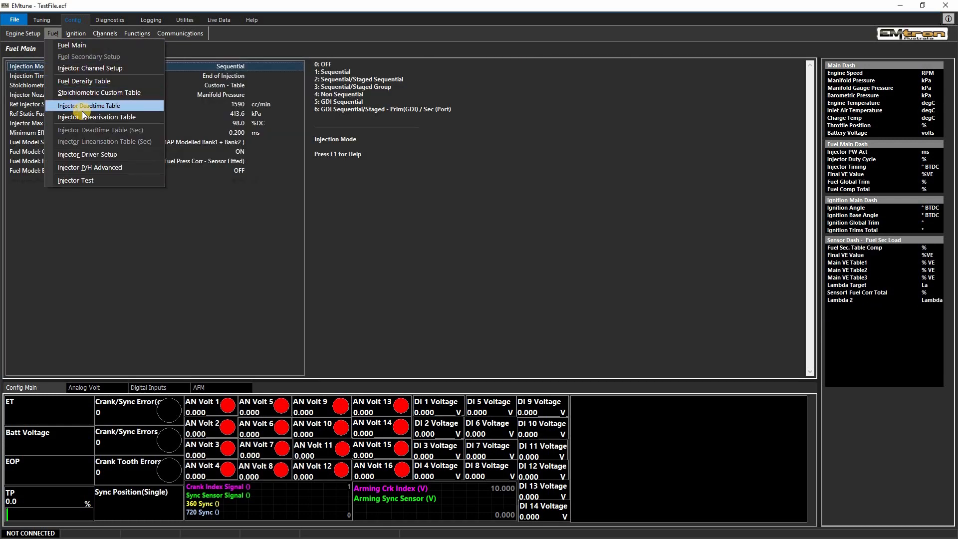
# Step: Load the table file ID1000_DeadtimeTable.etf into the Injector Deadtime Table
pyautogui.click(90, 105)
pyautogui.click(48, 94)
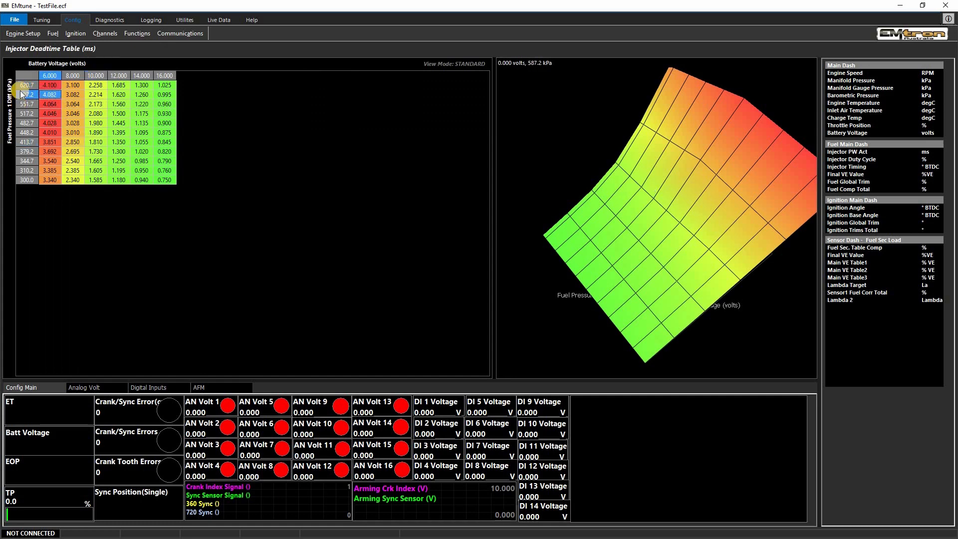
pyautogui.rightClick(118, 132)
pyautogui.click(170, 279)
pyautogui.moveTo(376, 103)
pyautogui.mouseDown()
pyautogui.moveTo(372, 139)
pyautogui.moveTo(369, 101)
pyautogui.moveTo(372, 113)
pyautogui.mouseUp()
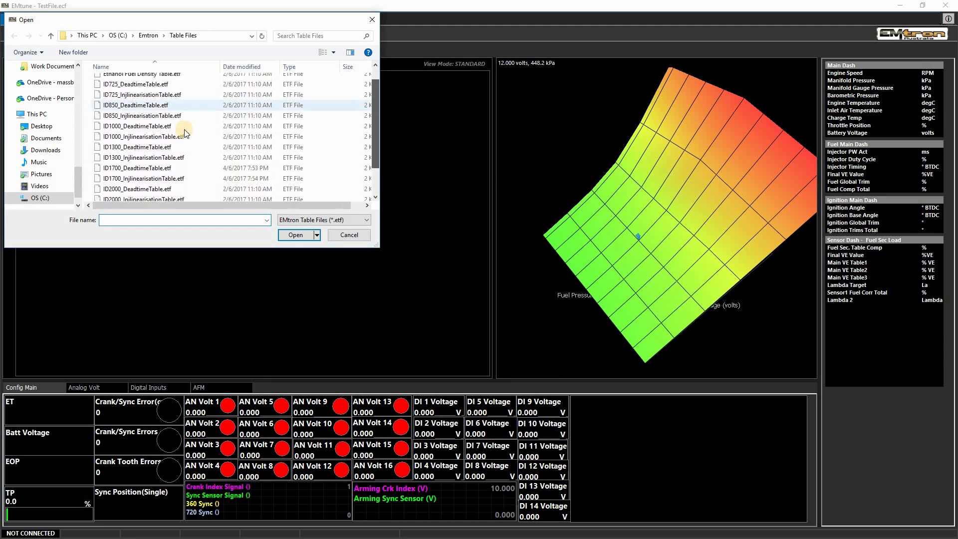
pyautogui.click(133, 126)
pyautogui.doubleClick(131, 126)
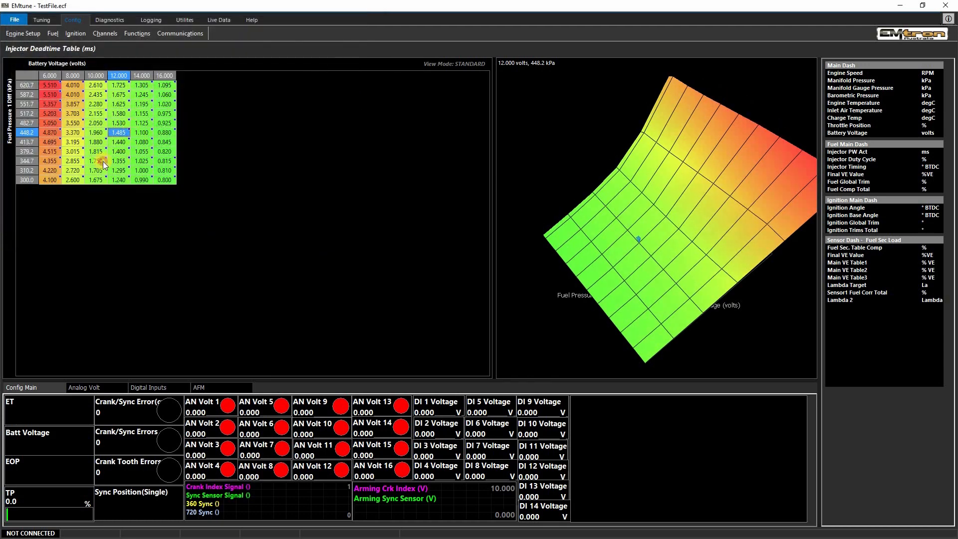
# Step: Examine the Injector Linearisation Table and look through the Injector Dynamics ID1050x product page in the web browser
pyautogui.click(53, 33)
pyautogui.click(75, 116)
pyautogui.click(45, 88)
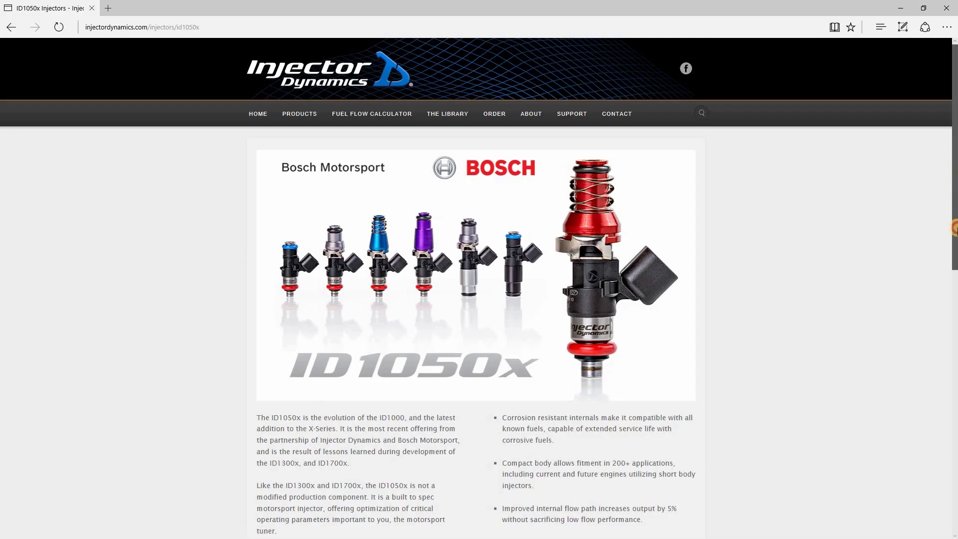
pyautogui.moveTo(953, 228); pyautogui.dragTo(954, 499)
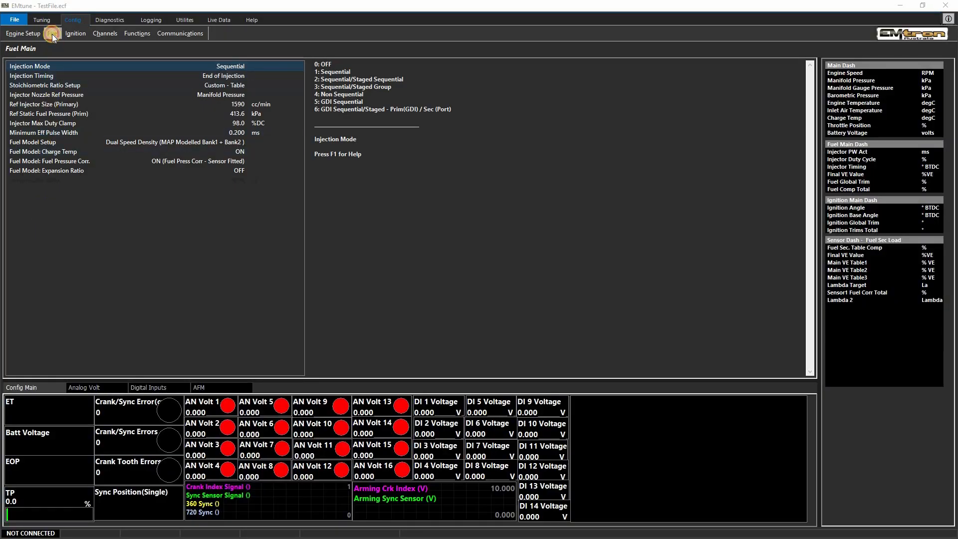
# Step: Try Peak & Hold for Injector Ch 9-16 and Custom for Ch 1-8, view the per-channel configuration, and discard the changes
pyautogui.click(52, 34)
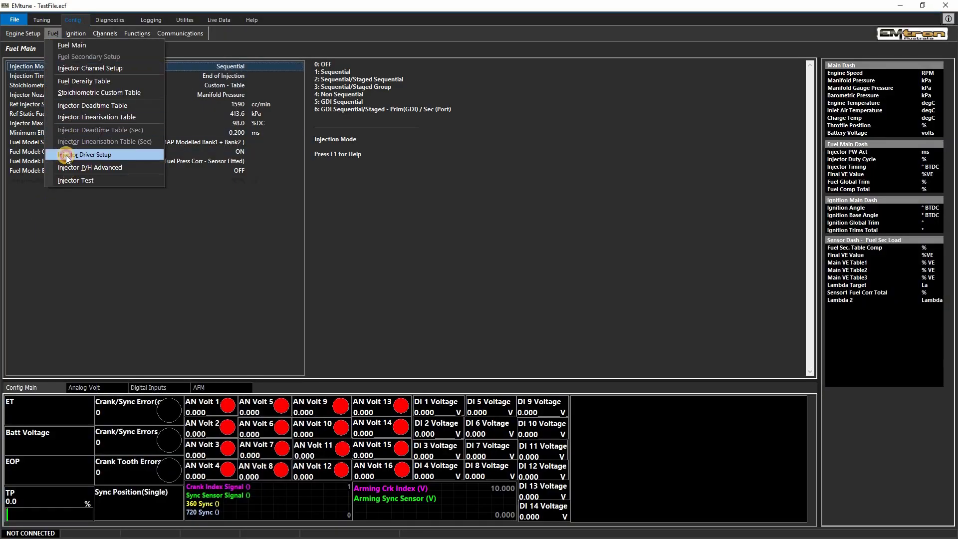
pyautogui.click(66, 155)
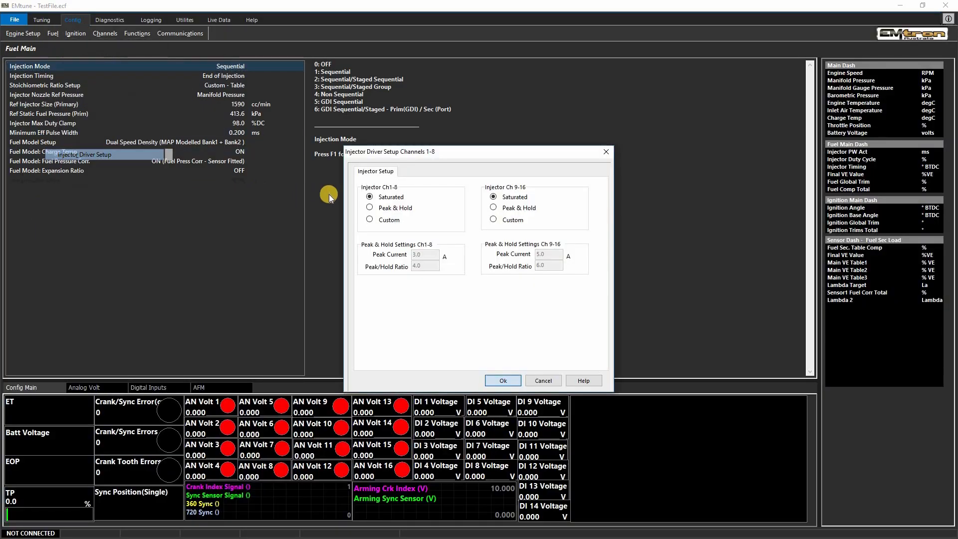
pyautogui.click(370, 208)
pyautogui.click(494, 208)
pyautogui.click(369, 220)
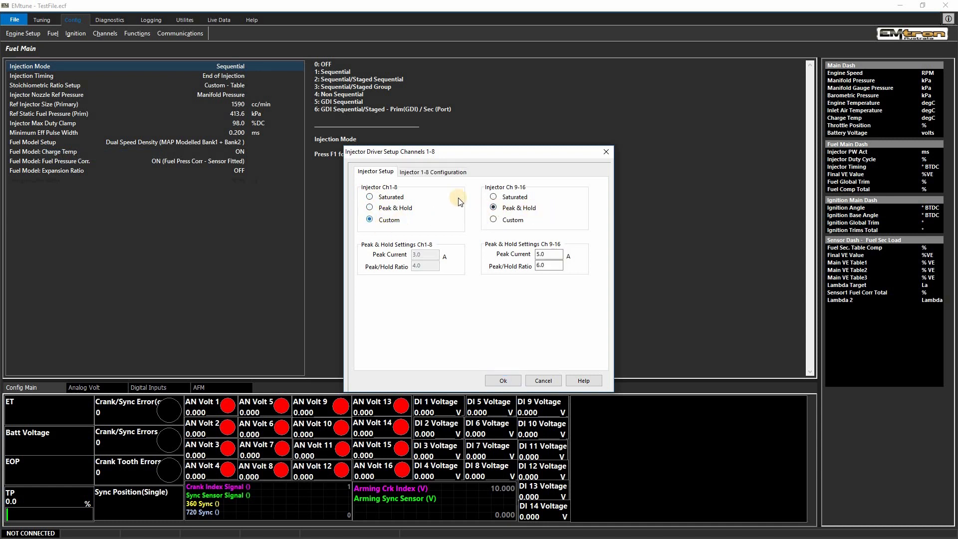
pyautogui.click(418, 172)
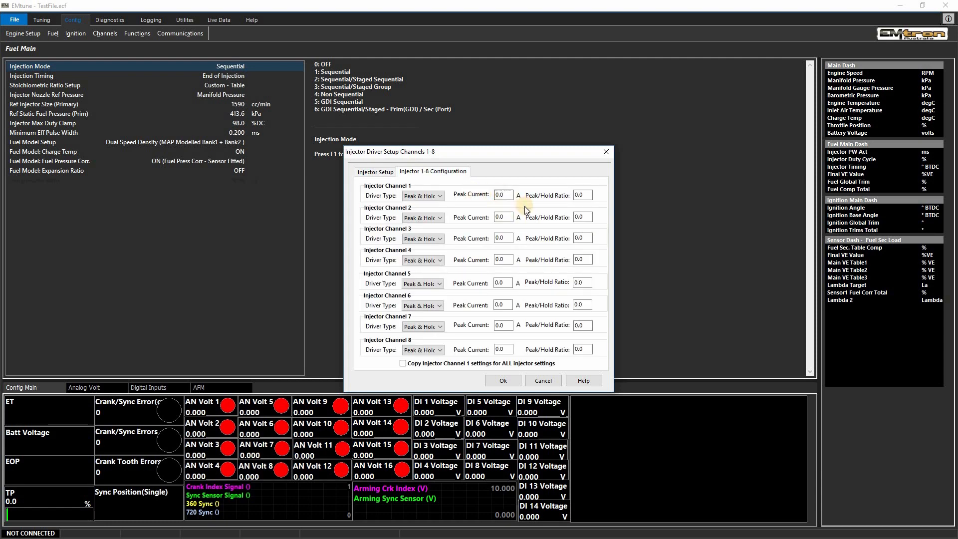
pyautogui.click(508, 218)
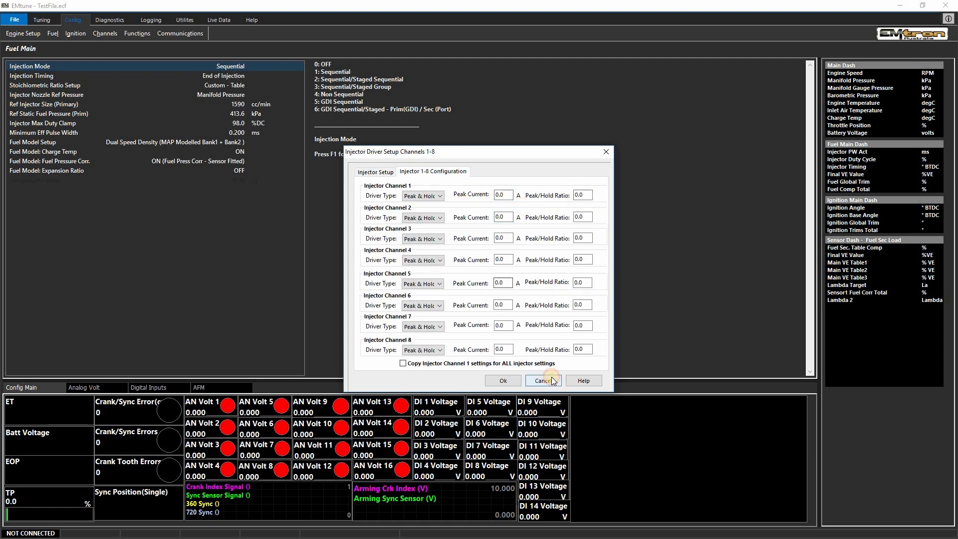
pyautogui.click(543, 380)
# Step: Review the Injector P/H Advanced settings and the Injector Test Pulse Width setting in Injector Test
pyautogui.click(53, 33)
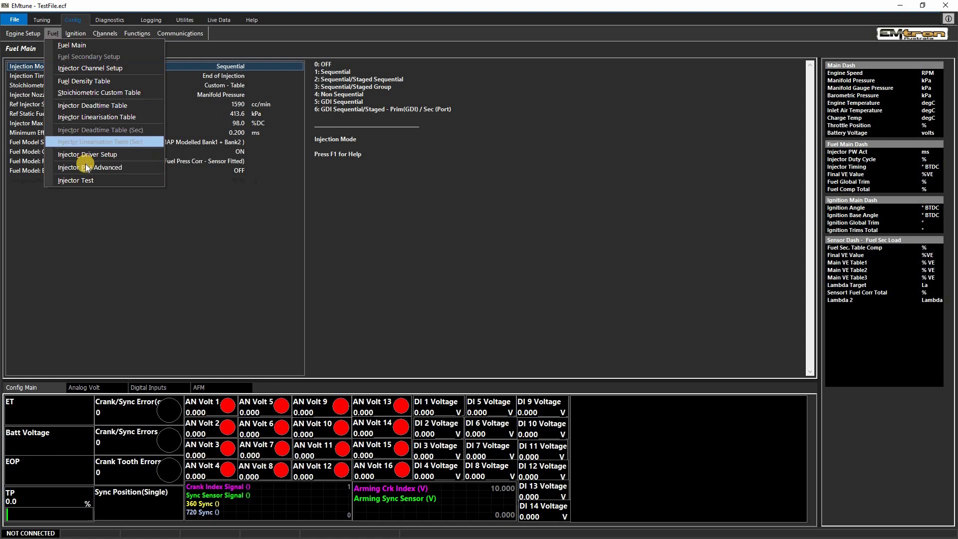
pyautogui.click(86, 167)
pyautogui.click(53, 34)
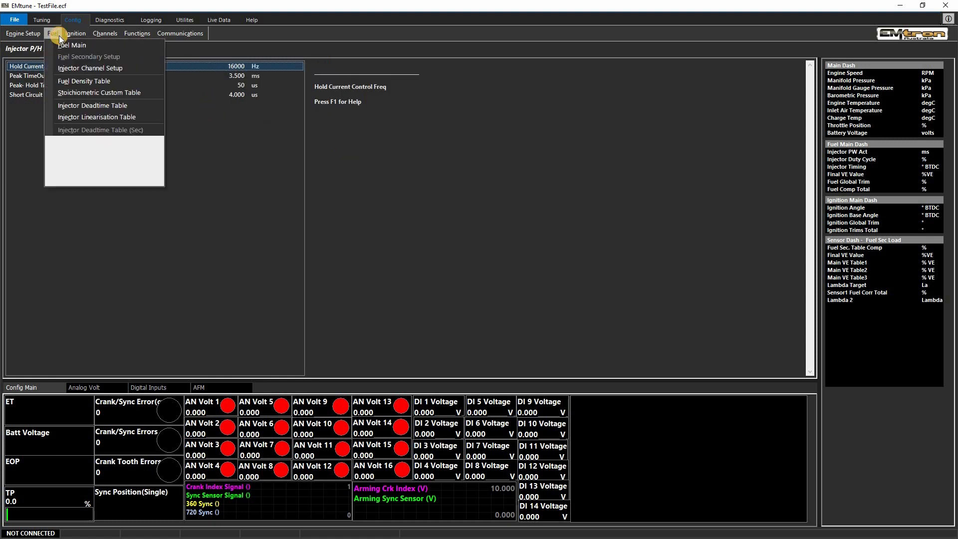
pyautogui.click(83, 181)
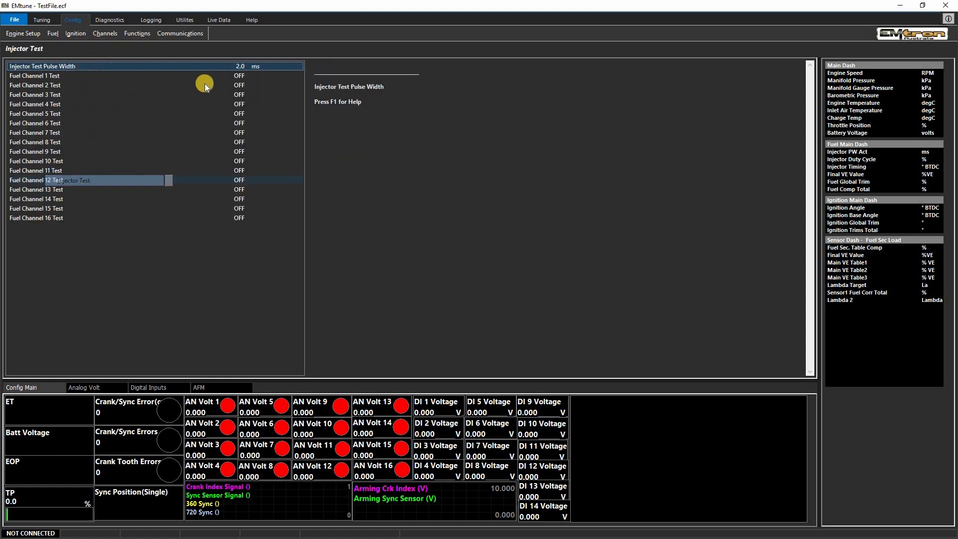
pyautogui.click(199, 76)
pyautogui.click(235, 66)
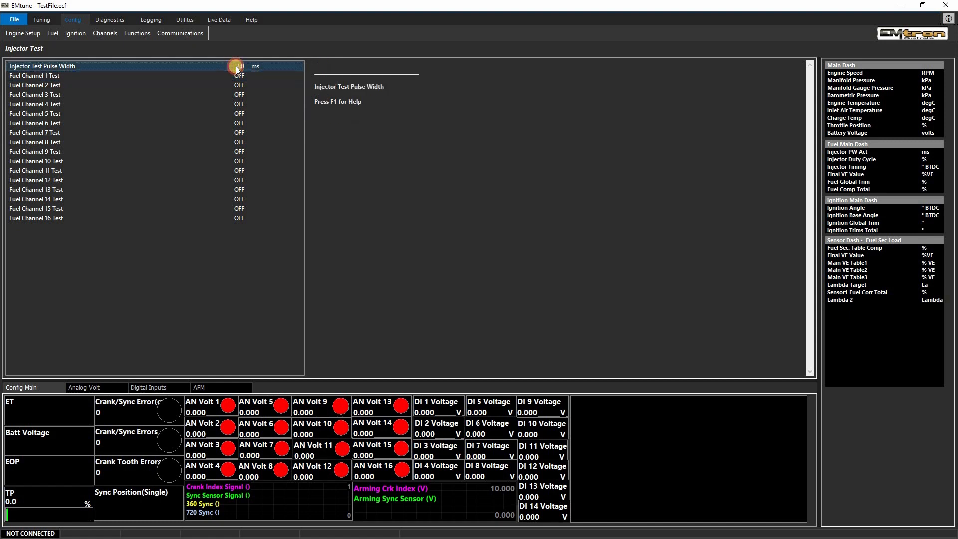
# Step: Look through the fuel channel tests and set Fuel Channel 1 Test and Fuel Channel 2 Test to ON
pyautogui.press('Down')
pyautogui.press('Down')
pyautogui.press('Down')
pyautogui.press('Down')
pyautogui.press('Down')
pyautogui.press('Down')
pyautogui.press('Down')
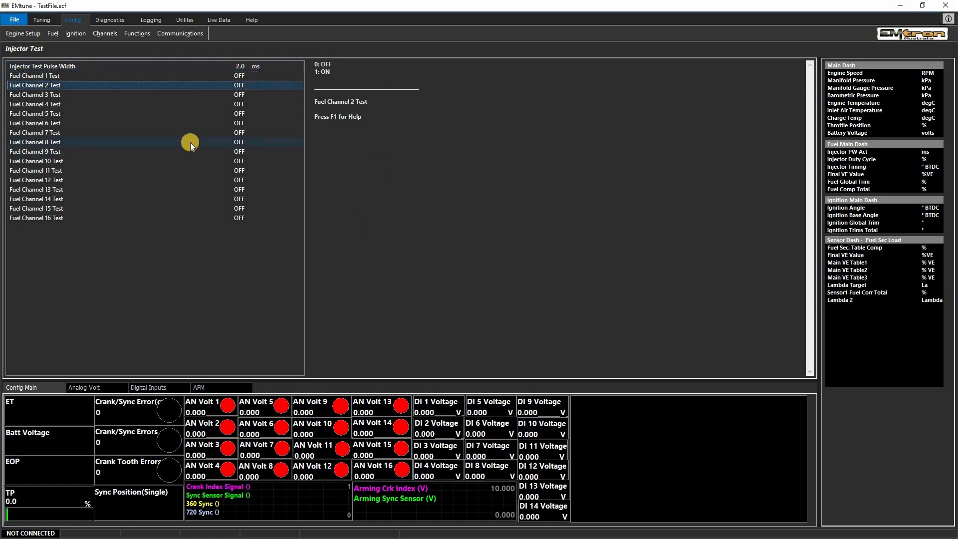
pyautogui.press('Up')
pyautogui.press('Up')
pyautogui.press('Up')
pyautogui.press('Up')
pyautogui.press('Up')
pyautogui.press('Up')
pyautogui.write('1')
pyautogui.press('Return')
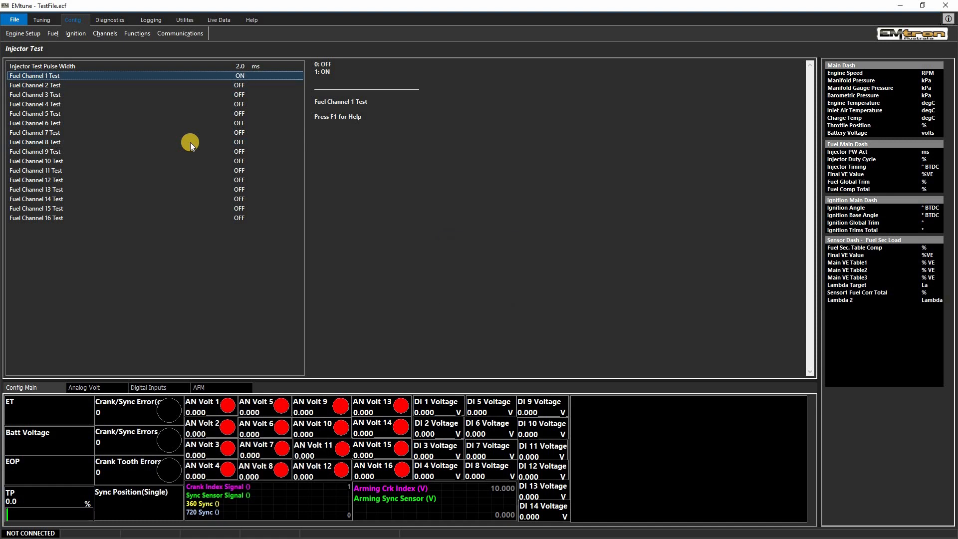
pyautogui.press('Down')
pyautogui.write('1')
pyautogui.press('Return')
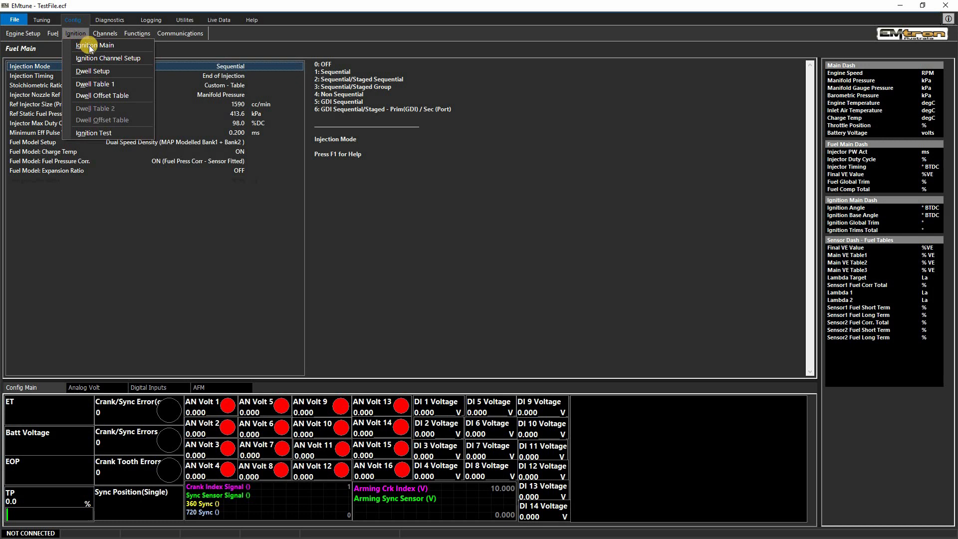
# Step: Set Ignition Mode to Direct Fire in Ignition Main
pyautogui.click(88, 45)
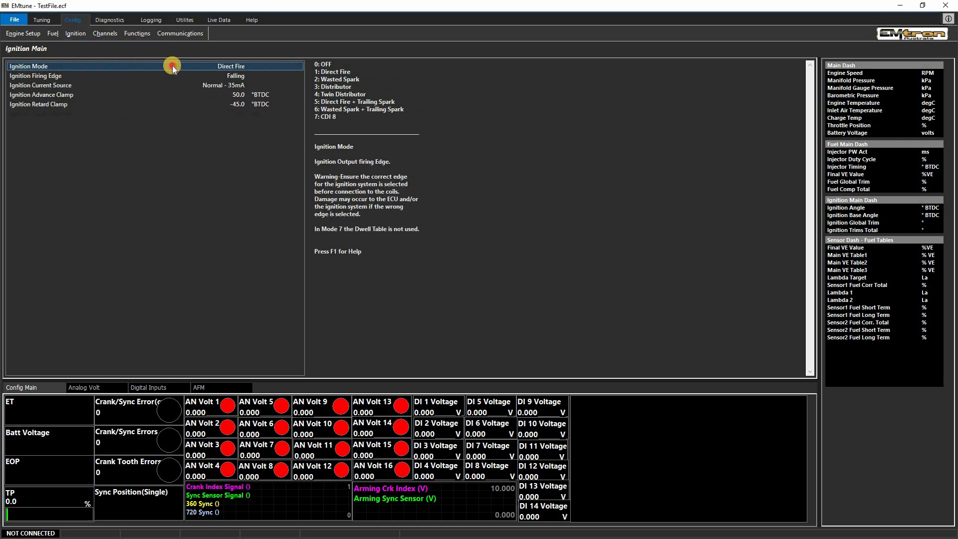
pyautogui.write('1')
pyautogui.press('Return')
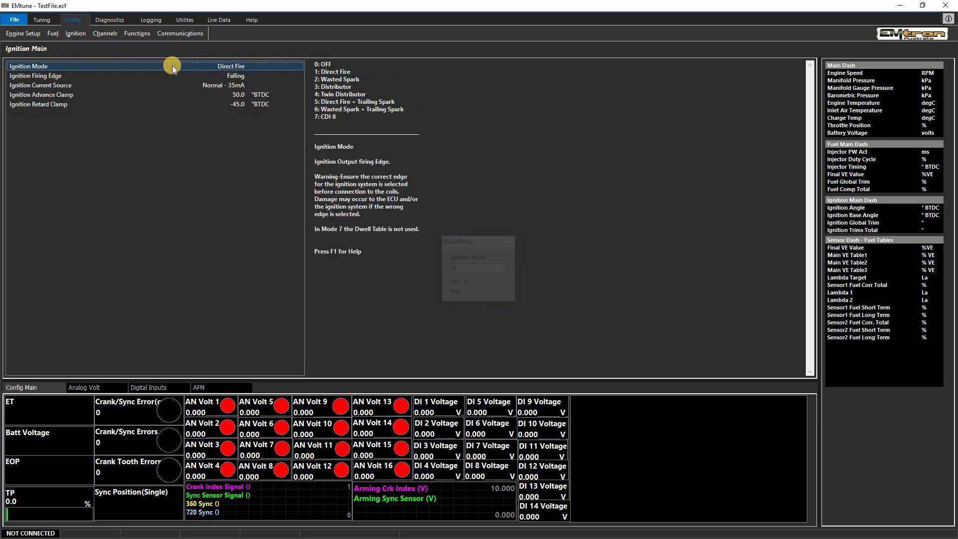
# Step: Try Wasted Spark and Distributor as the Ignition Mode, and view the Ignition Firing Edge options
pyautogui.write('2')
pyautogui.press('Return')
pyautogui.write('3')
pyautogui.press('Return')
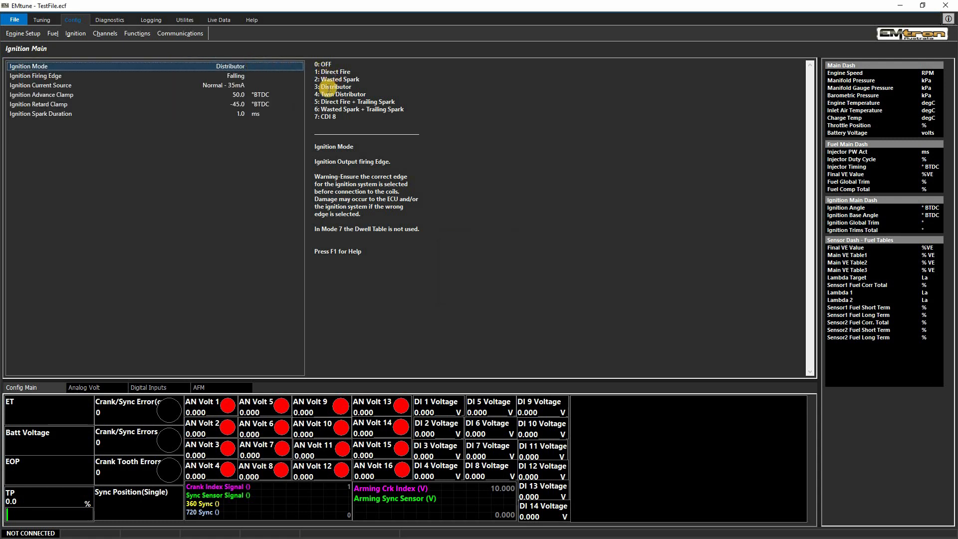
pyautogui.click(127, 74)
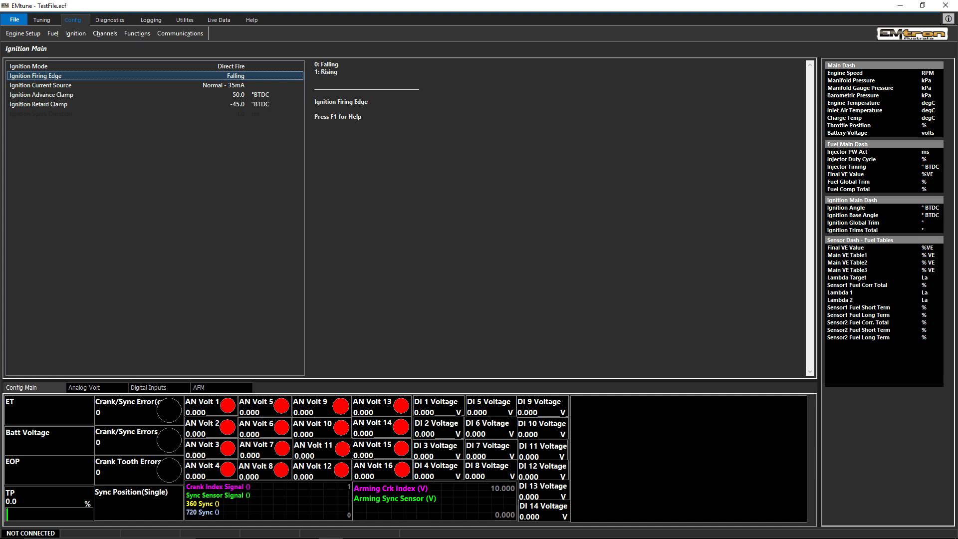
pyautogui.press('Up')
# Step: Review the cylinder assigned to each ignition channel in Ignition Channel Setup, leaving the assignments as they are
pyautogui.click(75, 33)
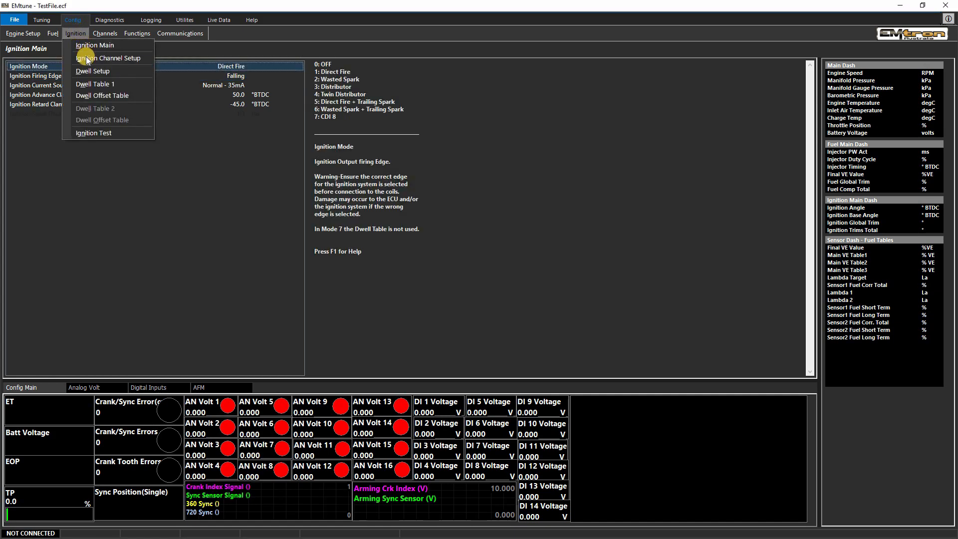
pyautogui.click(87, 59)
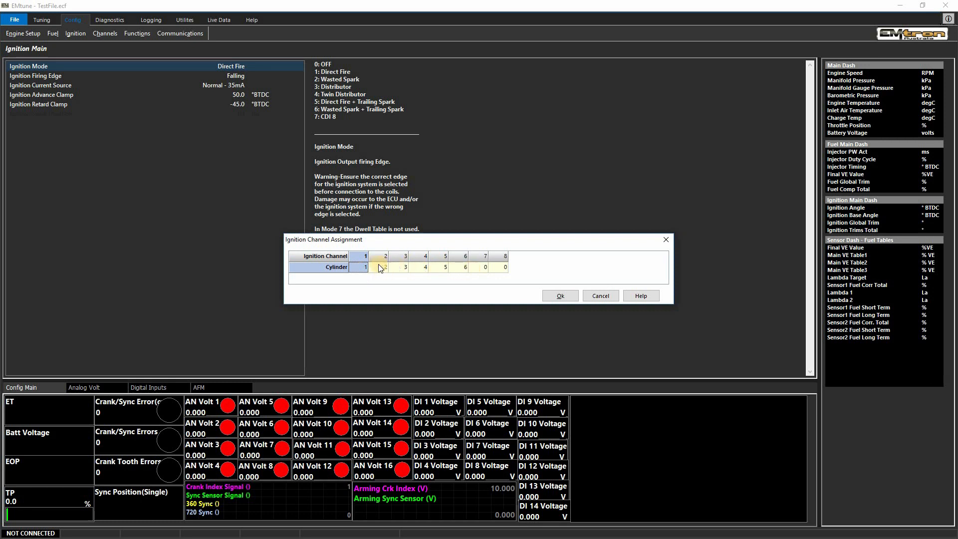
pyautogui.click(599, 296)
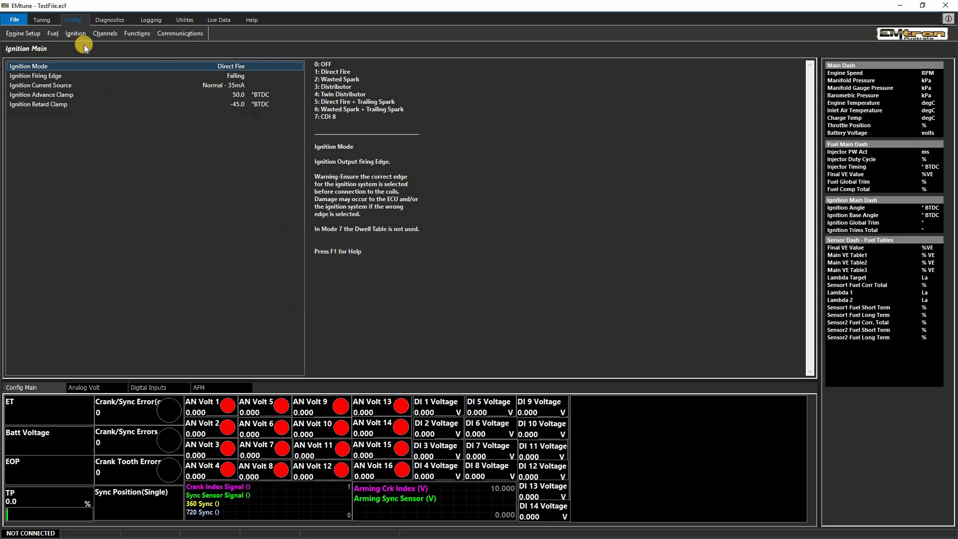
# Step: Review the per-cylinder tables in Dwell Setup, Dwell Table 1 and its Dwell Offset Table
pyautogui.click(83, 39)
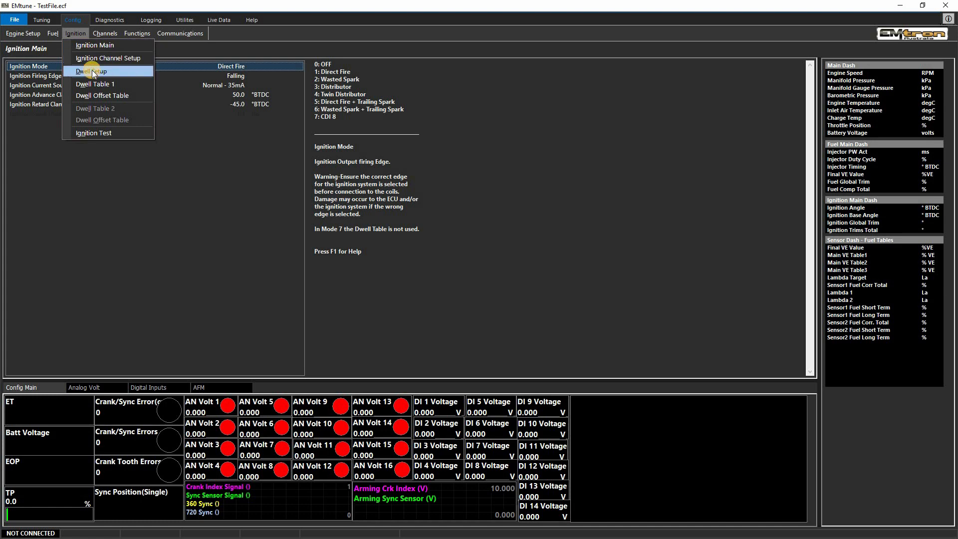
pyautogui.click(91, 60)
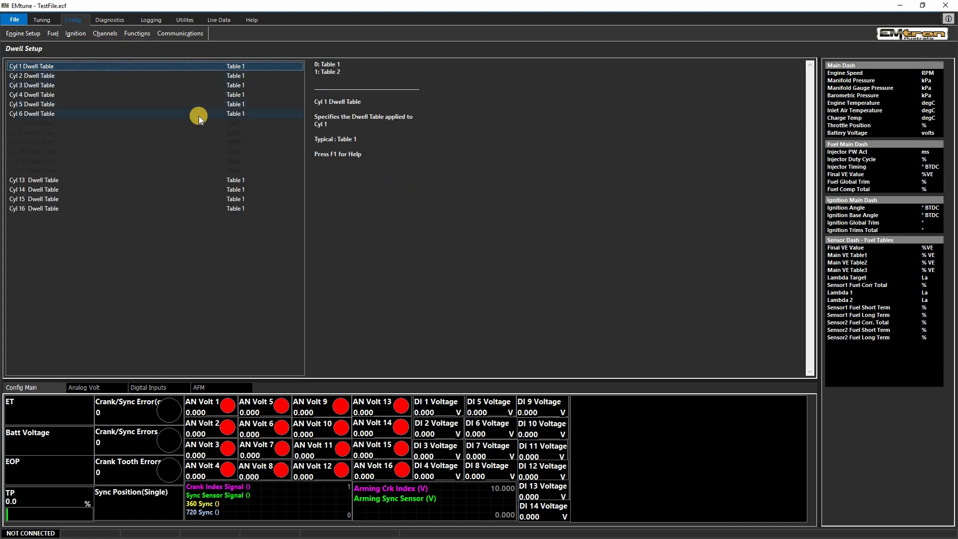
pyautogui.click(75, 32)
pyautogui.click(98, 85)
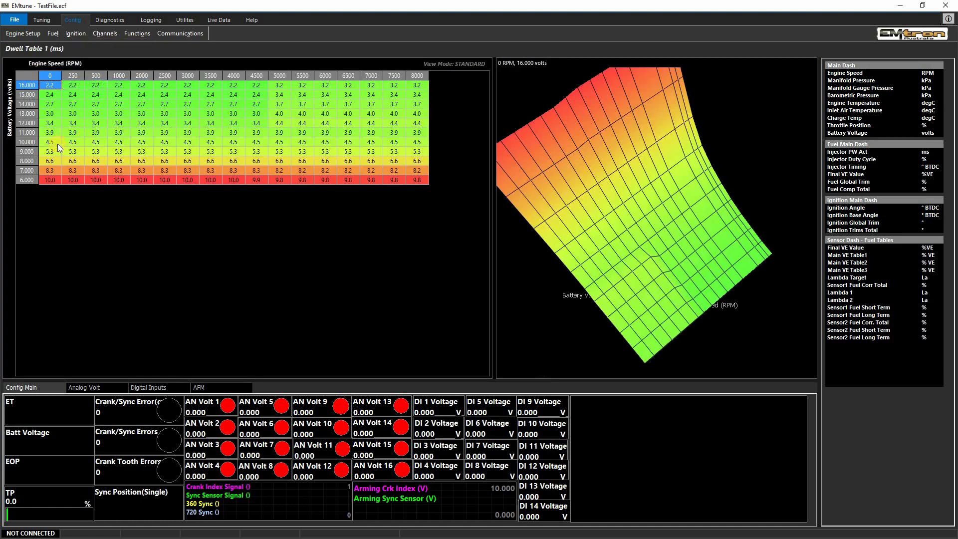
pyautogui.click(50, 115)
pyautogui.click(76, 33)
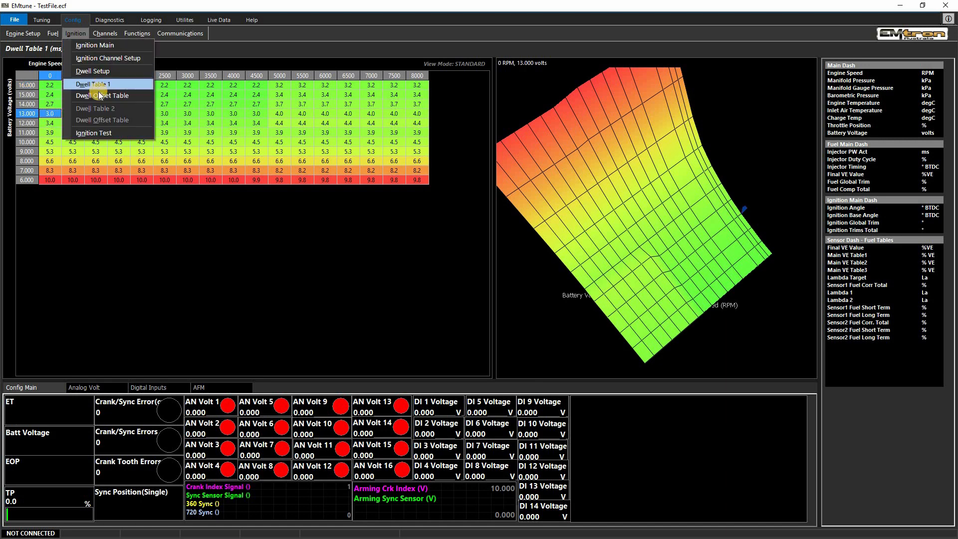
pyautogui.click(97, 96)
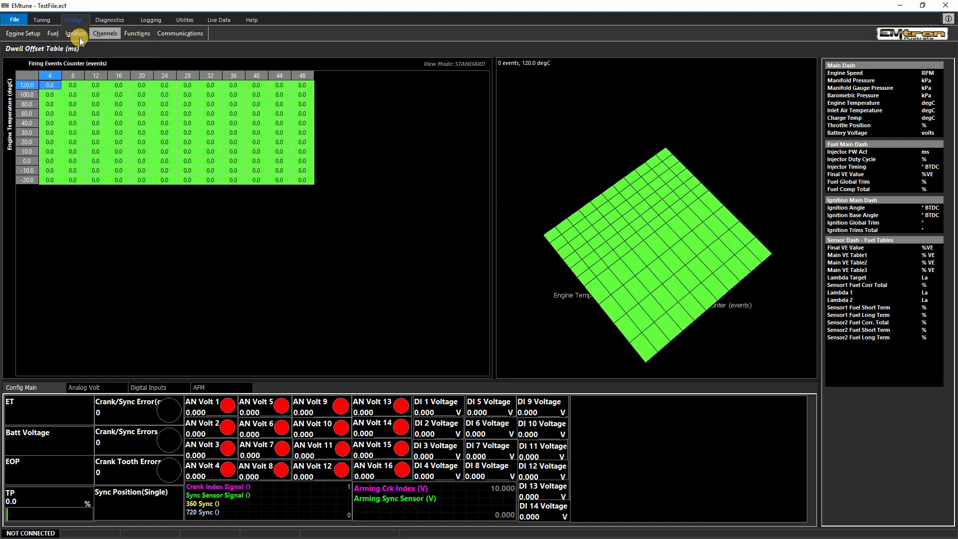
# Step: In Ignition Test, switch Ign Channel 1 Test ON and back OFF, and enter 1 (ON) for Ign Channel 2 Test
pyautogui.click(80, 37)
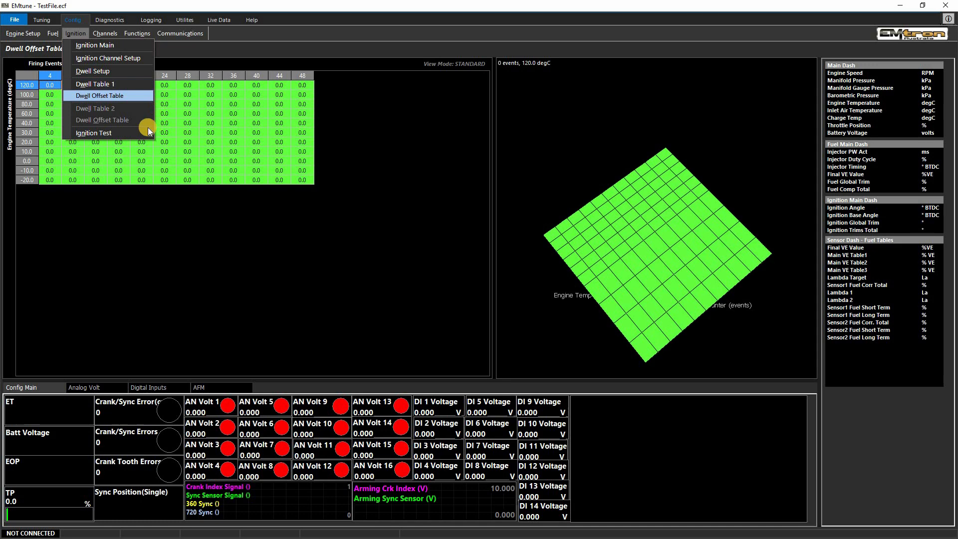
pyautogui.click(120, 133)
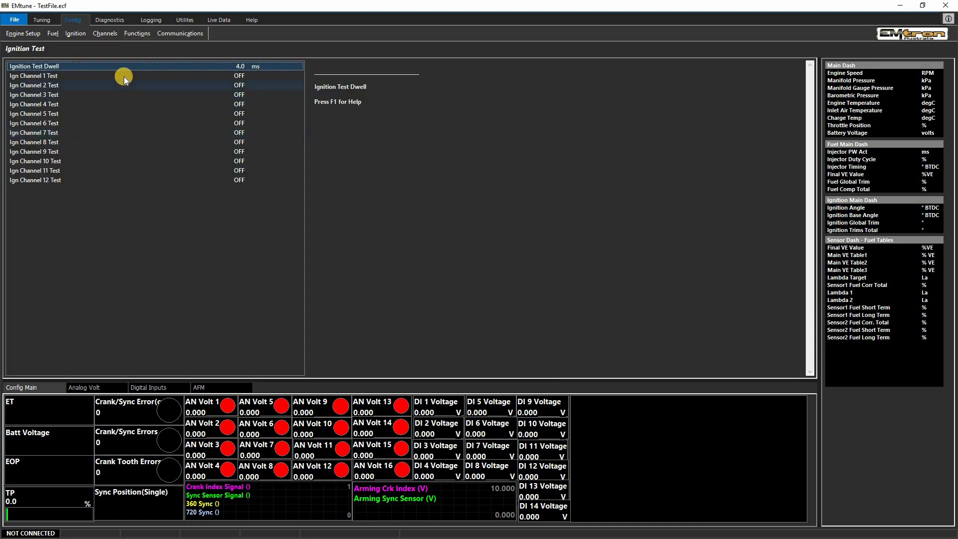
pyautogui.click(123, 76)
pyautogui.write('1')
pyautogui.press('Return')
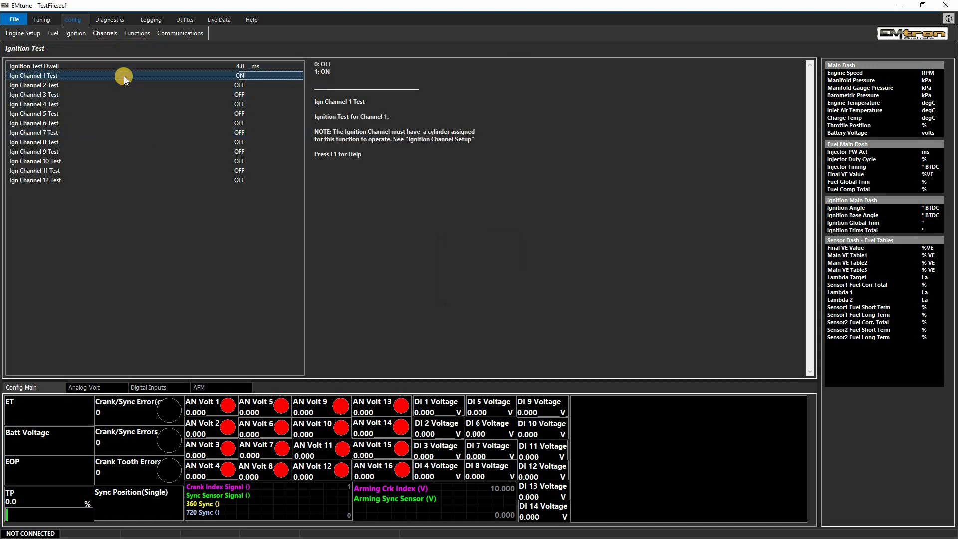
pyautogui.write('0')
pyautogui.press('Return')
pyautogui.press('Down')
pyautogui.write('1')
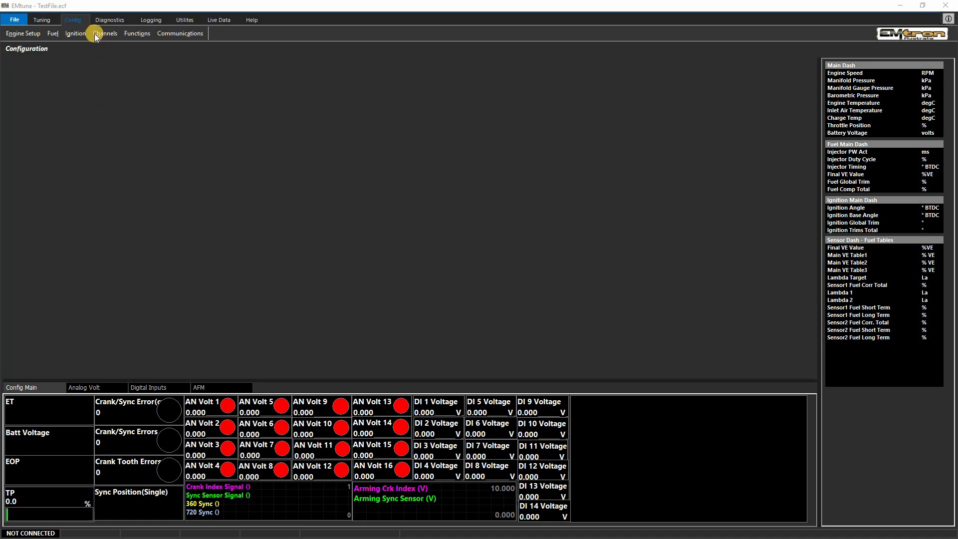
# Step: Open Inputs Setup and look through the Vehicle, VVT, Speed, DBW/Servo and Lambda Cyls channels, returning to the Engine channels
pyautogui.click(95, 34)
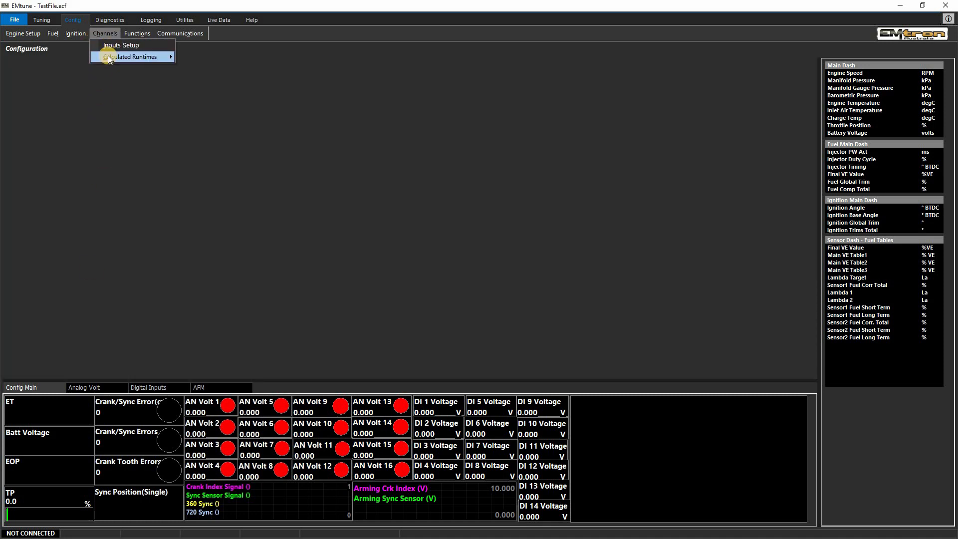
pyautogui.moveTo(108, 58)
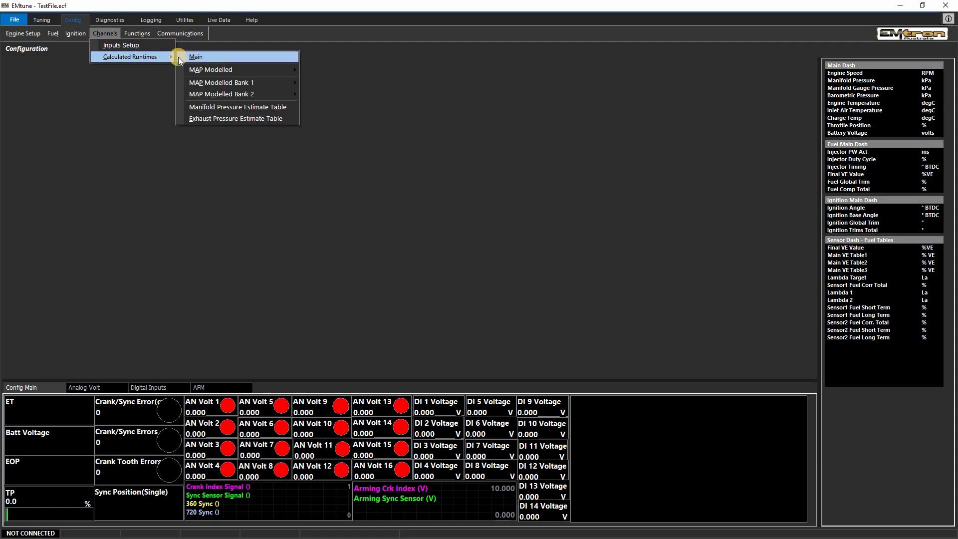
pyautogui.click(112, 45)
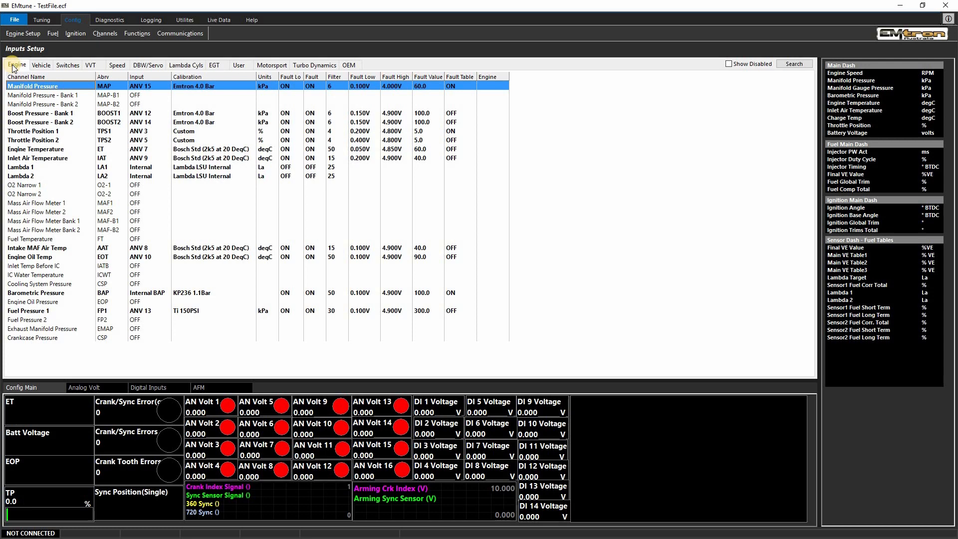
pyautogui.click(41, 66)
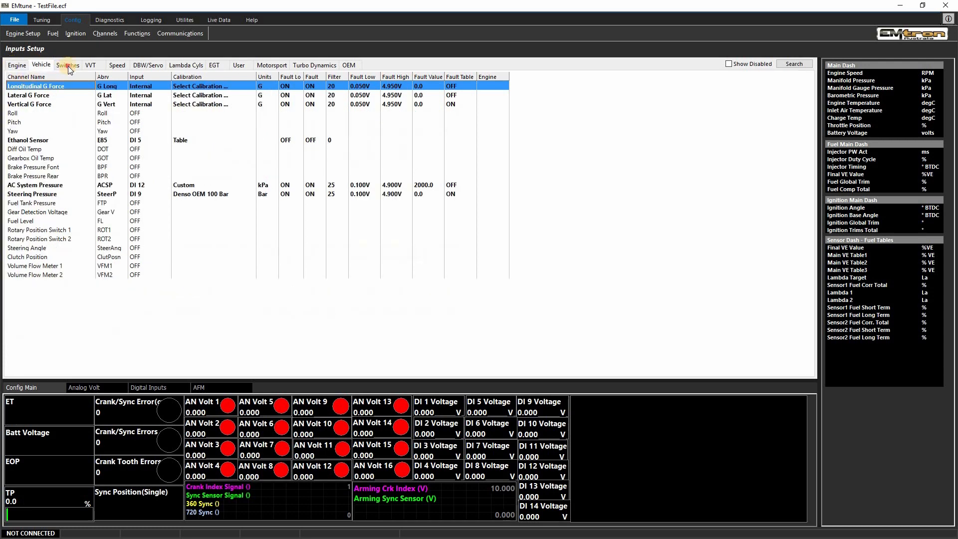
pyautogui.click(90, 66)
pyautogui.click(117, 66)
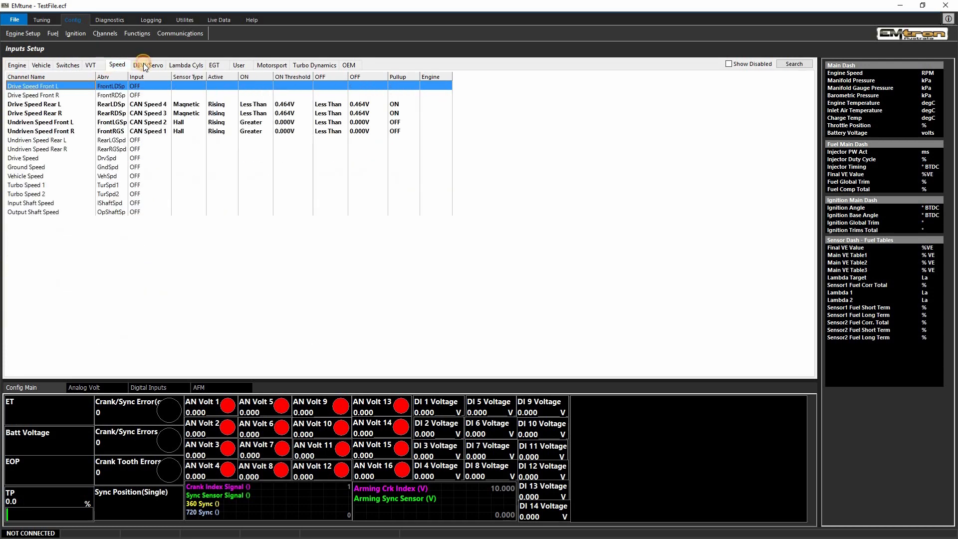
pyautogui.click(147, 65)
pyautogui.click(185, 66)
pyautogui.click(17, 65)
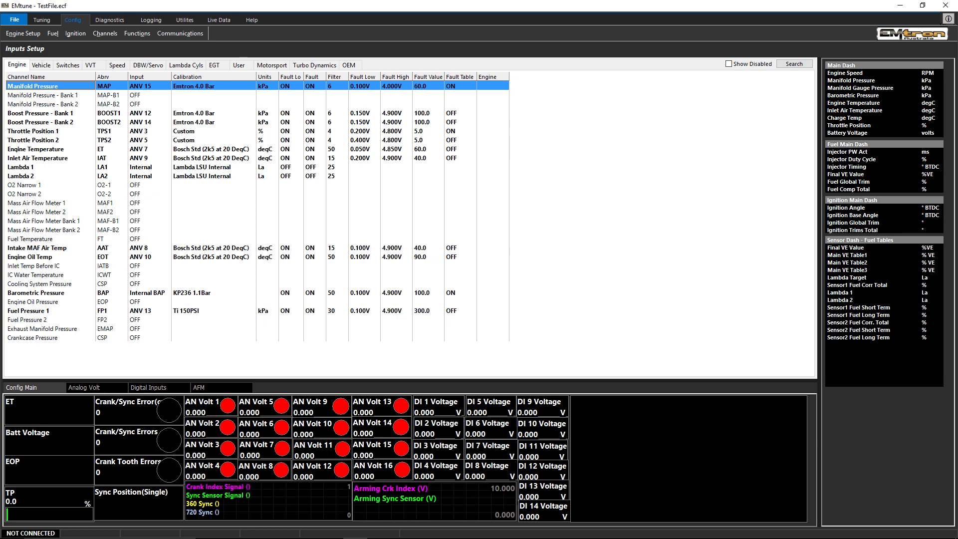
# Step: Open the Manifold Pressure input setup, examine its filter and available input sources, and leave it without changes
pyautogui.doubleClick(13, 89)
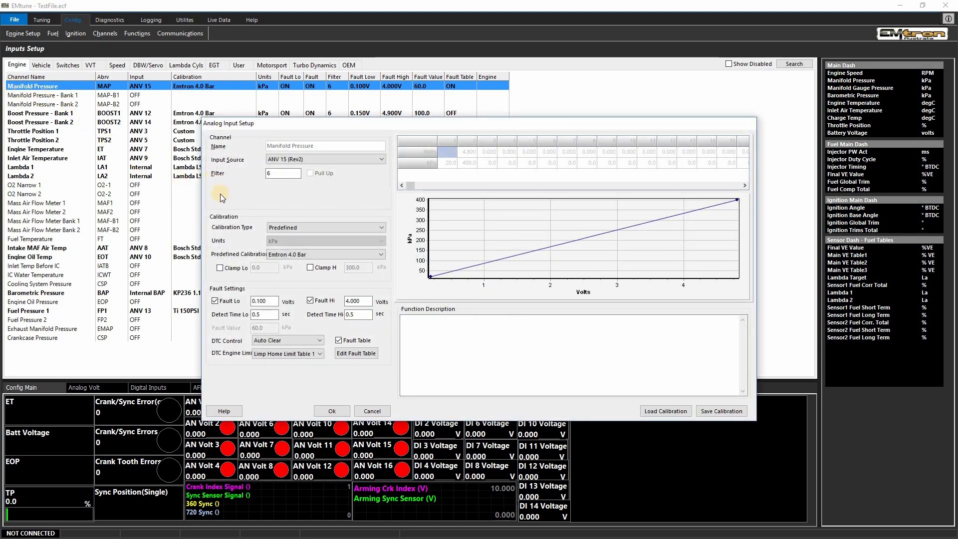
pyautogui.click(283, 173)
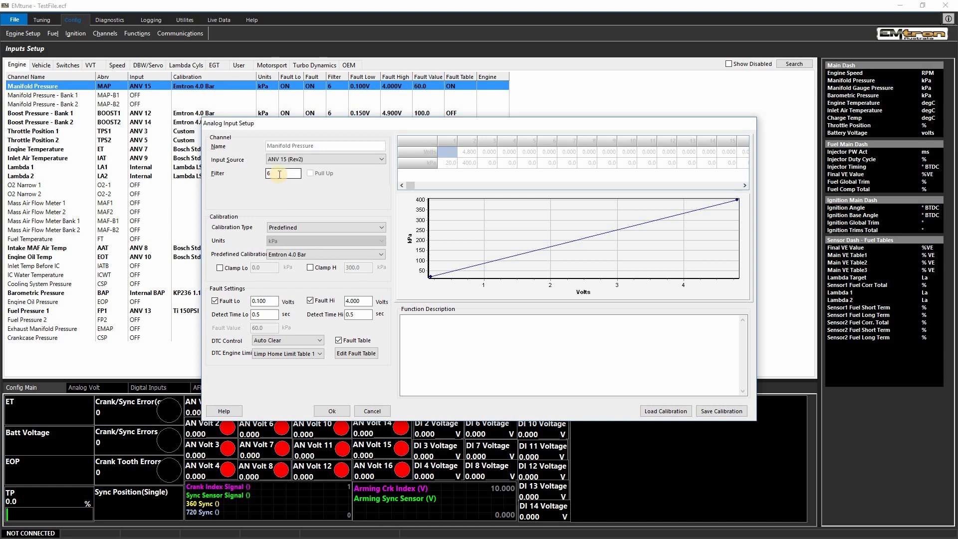
pyautogui.click(384, 160)
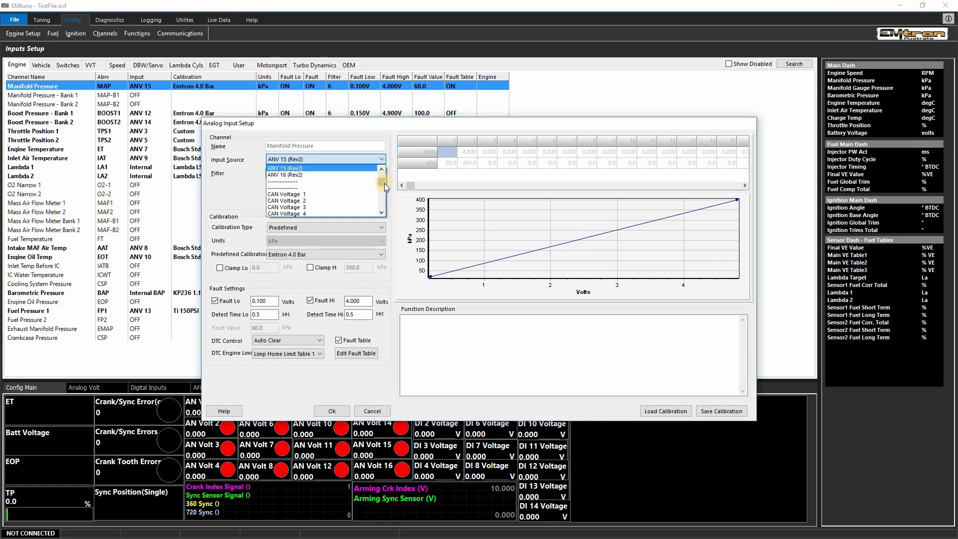
pyautogui.moveTo(383, 178)
pyautogui.mouseDown()
pyautogui.moveTo(382, 207)
pyautogui.moveTo(375, 174)
pyautogui.mouseUp()
pyautogui.press('e')
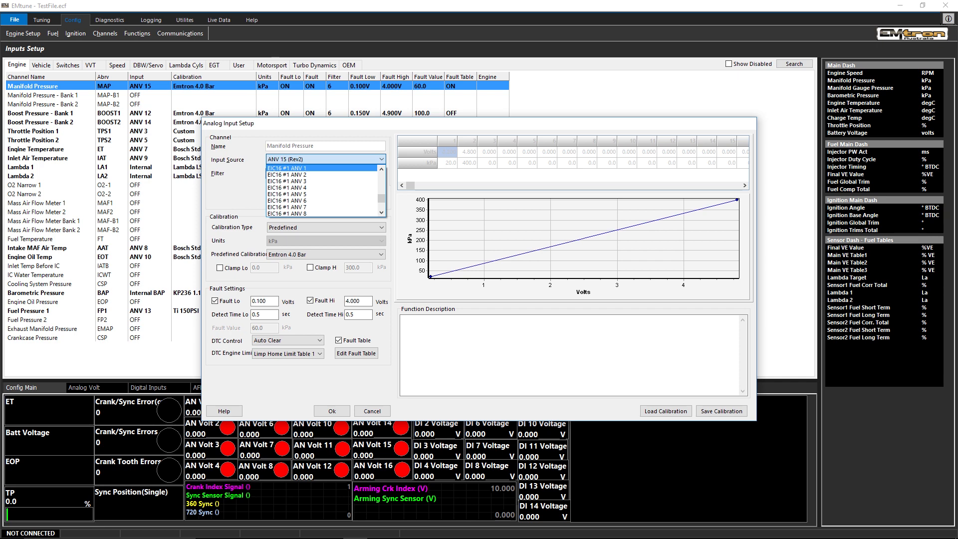
pyautogui.click(371, 410)
# Step: Open the Engine Temperature input setup and view its input source choices, keeping ANV 7
pyautogui.click(29, 149)
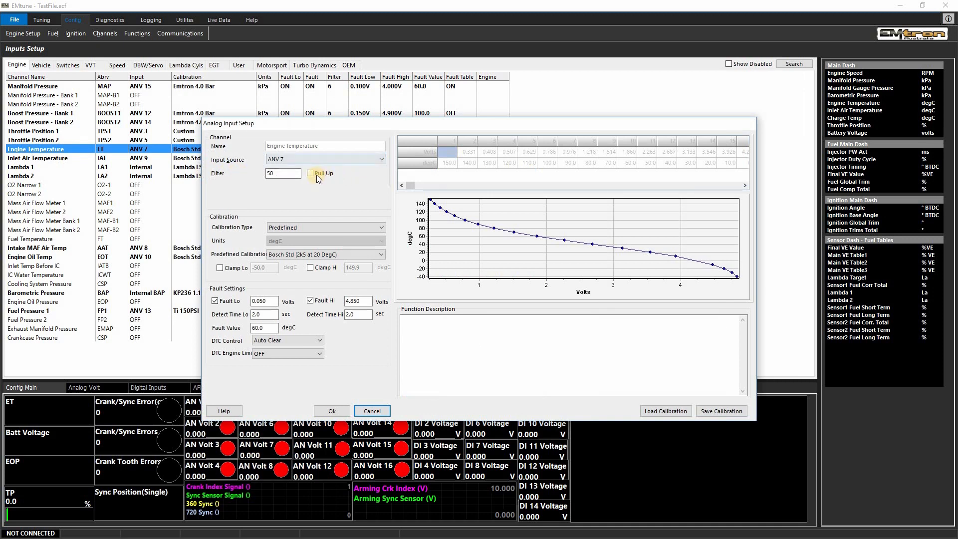
pyautogui.click(376, 159)
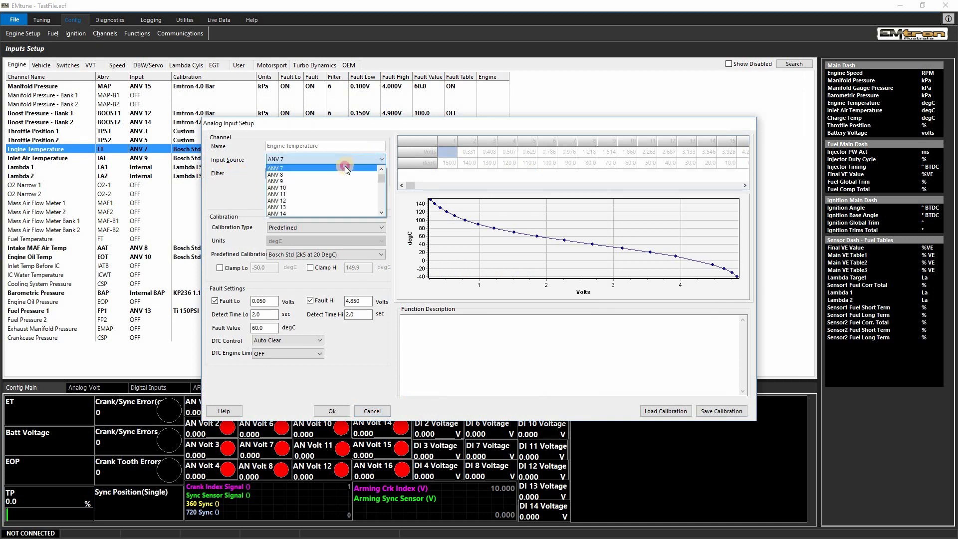
pyautogui.click(345, 167)
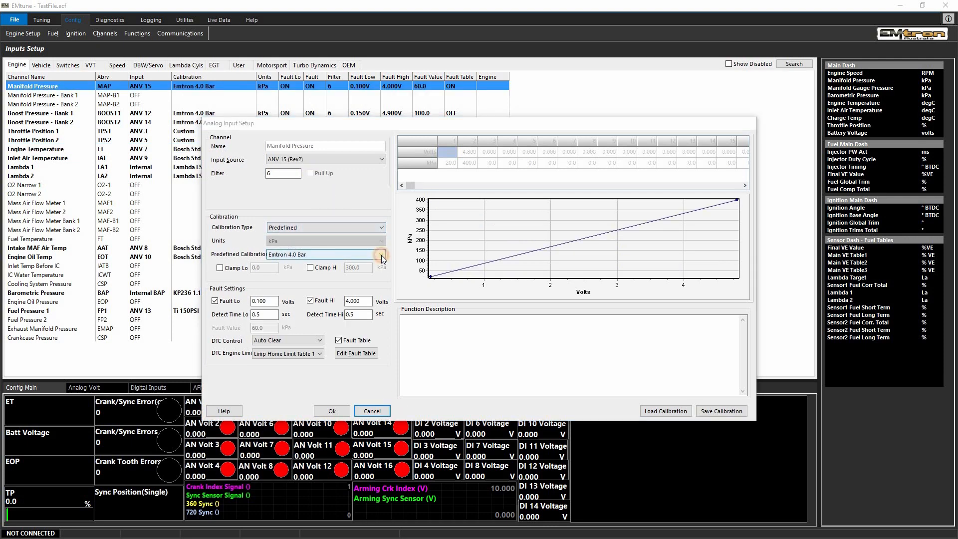
# Step: In the Manifold Pressure setup, browse the predefined calibrations and enable the low and high clamps
pyautogui.click(381, 256)
pyautogui.moveTo(381, 295)
pyautogui.mouseDown()
pyautogui.moveTo(379, 272)
pyautogui.moveTo(383, 309)
pyautogui.mouseUp()
pyautogui.click(381, 335)
pyautogui.click(229, 269)
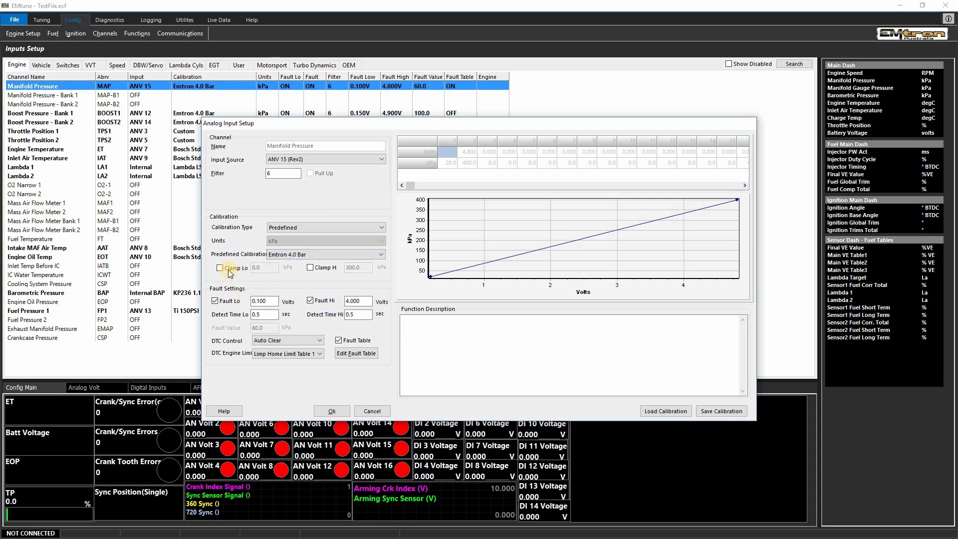
pyautogui.click(324, 269)
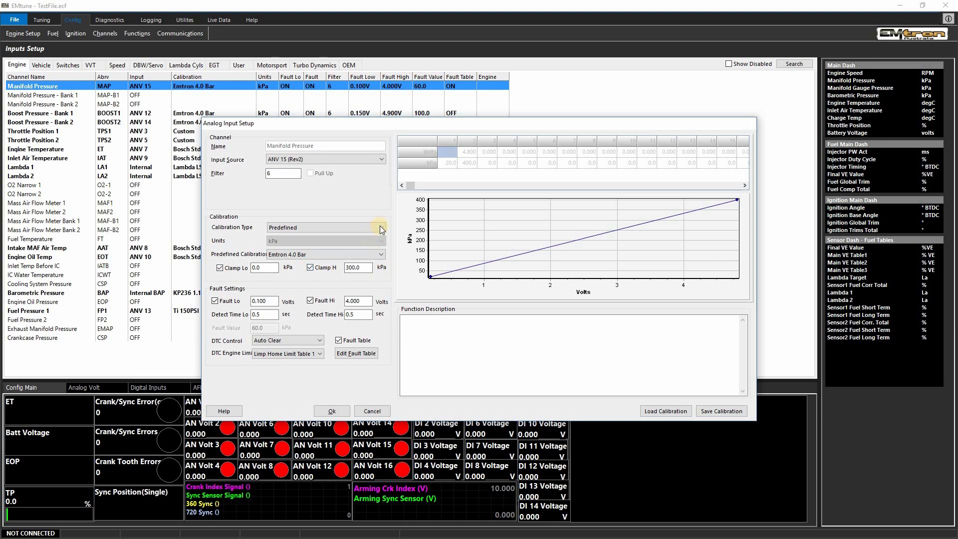
# Step: Set the Manifold Pressure Calibration Type to Custom and step through the calibration table's Volts cells to point 20 and back
pyautogui.click(364, 230)
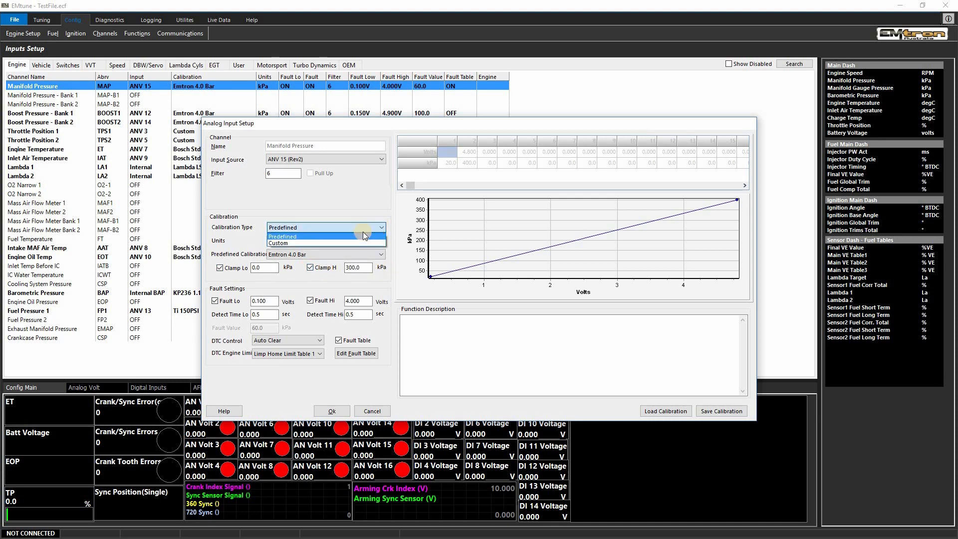
pyautogui.click(335, 242)
pyautogui.click(448, 153)
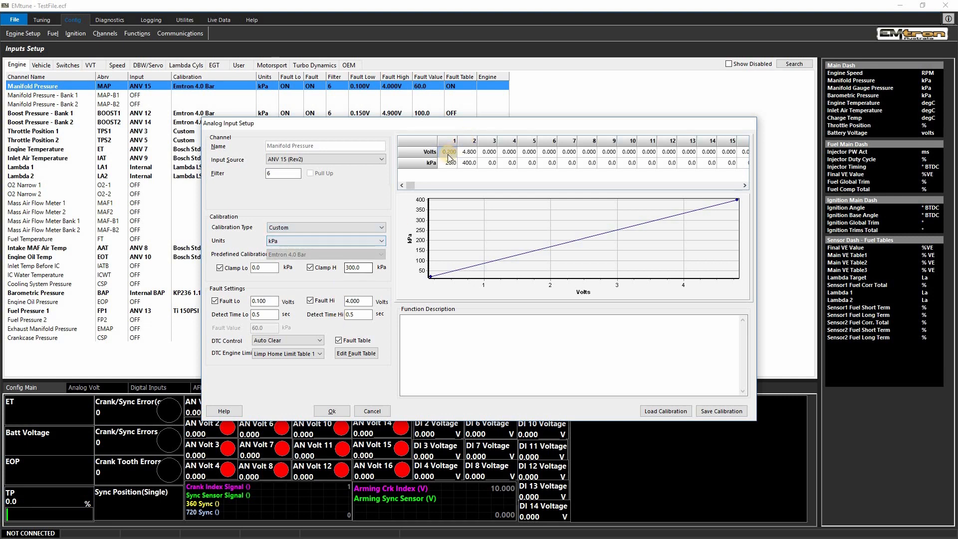
pyautogui.press('Right')
pyautogui.press('Right')
pyautogui.press('Right')
pyautogui.press('Right')
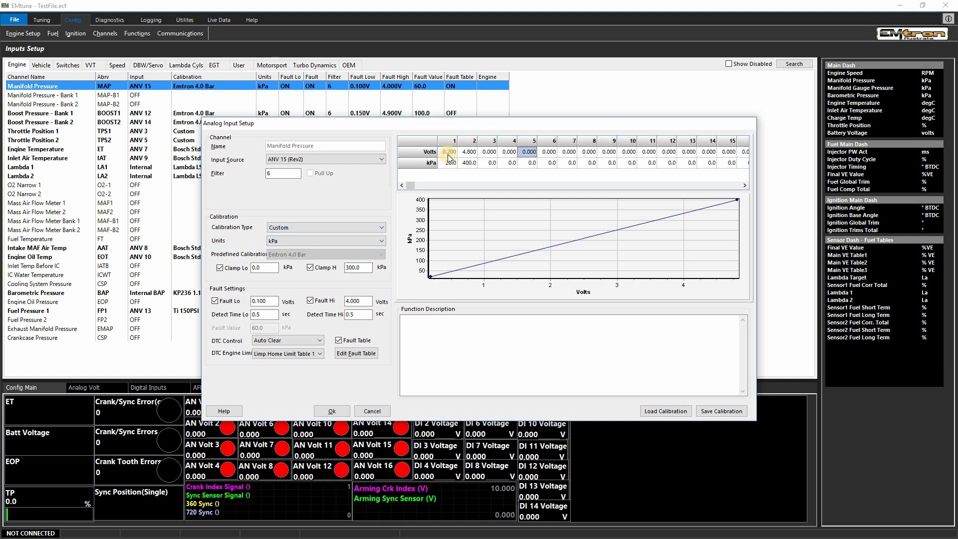
pyautogui.press('Right')
pyautogui.press('Right')
pyautogui.press('Right')
pyautogui.press('Right')
pyautogui.press('Right')
pyautogui.press('Right')
pyautogui.press('Right')
pyautogui.press('Right')
pyautogui.press('Right')
pyautogui.press('Right')
pyautogui.press('Right')
pyautogui.press('Right')
pyautogui.press('Right')
pyautogui.press('Right')
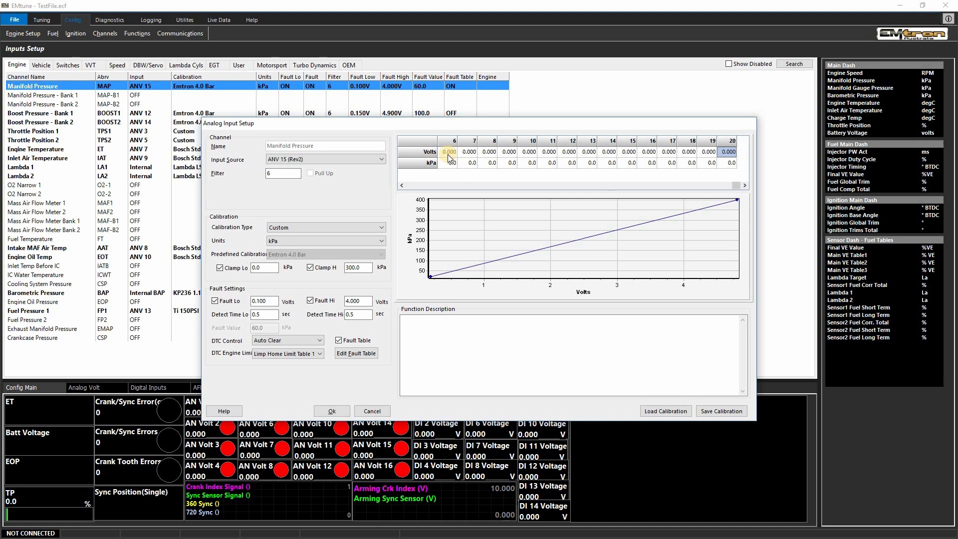
pyautogui.press('Left')
pyautogui.press('Left')
pyautogui.press('Left')
pyautogui.press('Left')
pyautogui.press('Left')
pyautogui.press('Left')
pyautogui.press('Left')
pyautogui.press('Left')
pyautogui.press('Left')
pyautogui.press('Left')
pyautogui.press('Left')
pyautogui.press('Left')
pyautogui.press('Left')
pyautogui.press('Left')
pyautogui.press('Left')
pyautogui.press('Left')
pyautogui.press('Left')
pyautogui.press('Left')
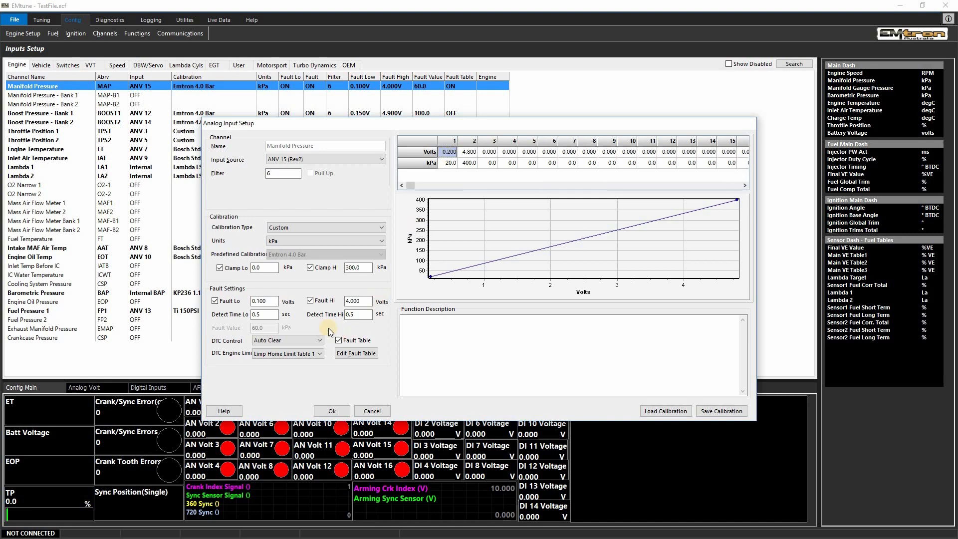
pyautogui.click(234, 268)
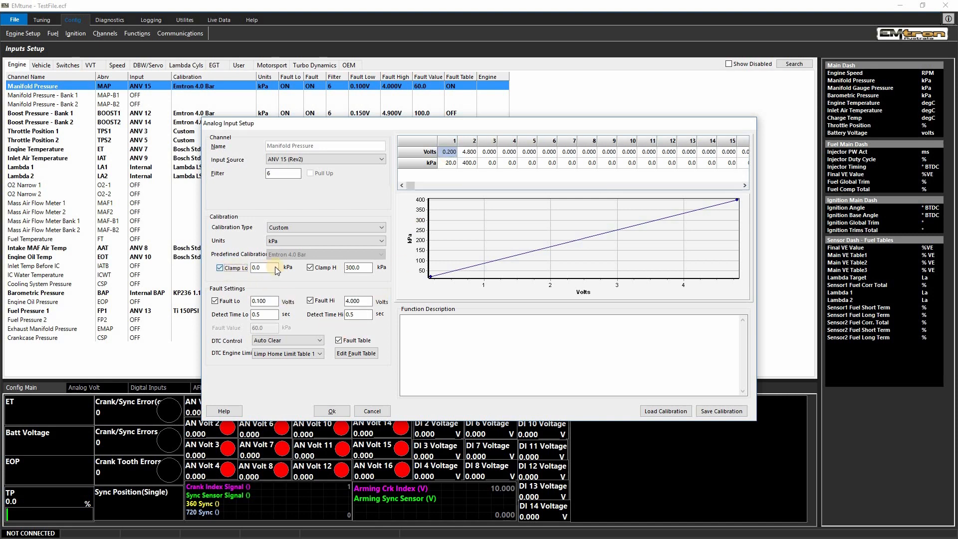
# Step: Disable the Manifold Pressure clamps and go through the fault limits, detect times and DTC Control choices
pyautogui.click(315, 269)
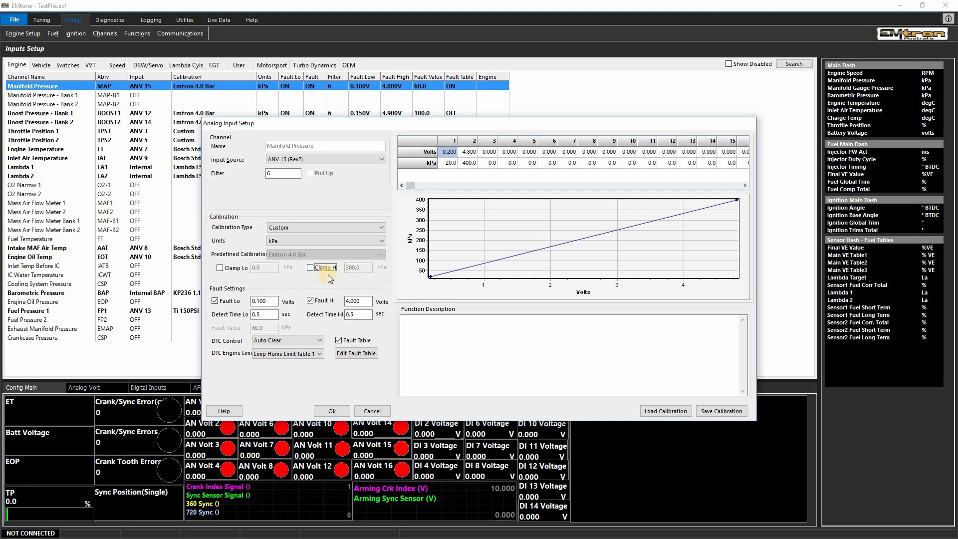
pyautogui.click(216, 301)
pyautogui.click(237, 301)
pyautogui.click(321, 300)
pyautogui.click(322, 300)
pyautogui.click(264, 313)
pyautogui.press('Tab')
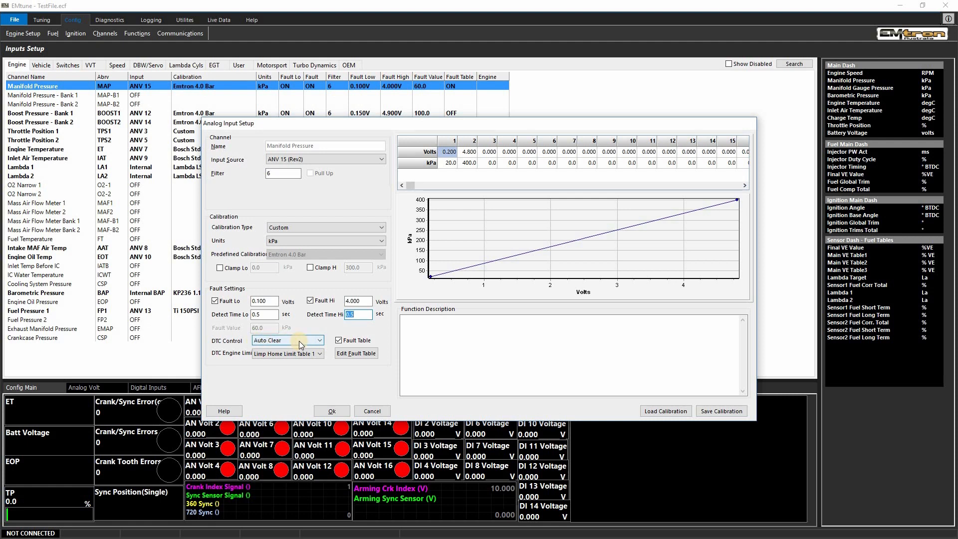
pyautogui.click(314, 341)
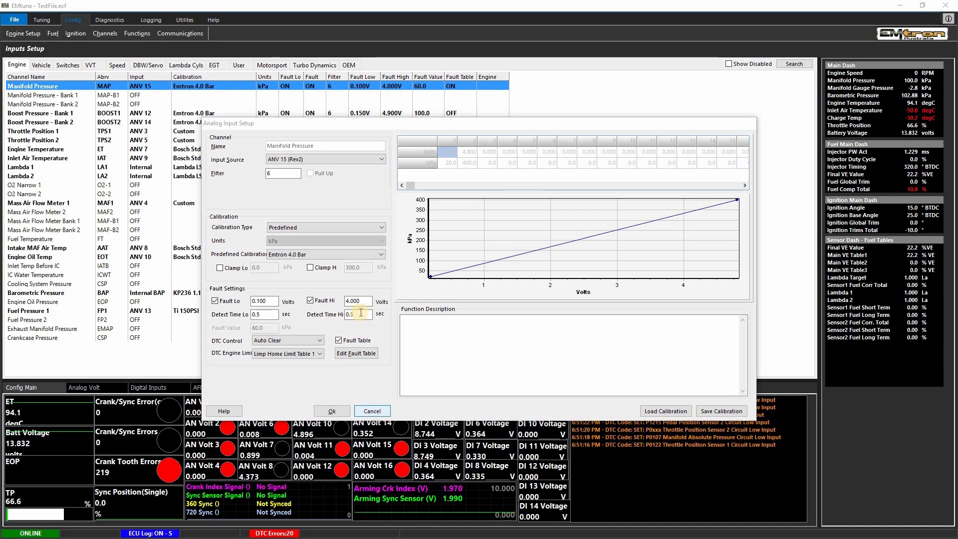
# Step: Leave the Manifold Pressure setup and examine the P0107 Manifold Absolute Pressure entry and the clear and update options in the DTC list
pyautogui.moveTo(357, 301); pyautogui.dragTo(331, 296)
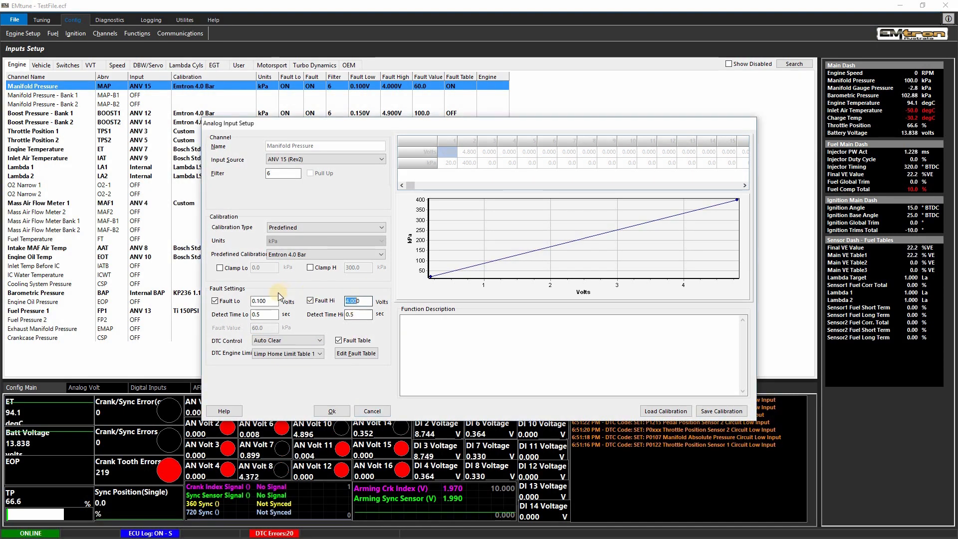
pyautogui.click(369, 408)
pyautogui.click(273, 532)
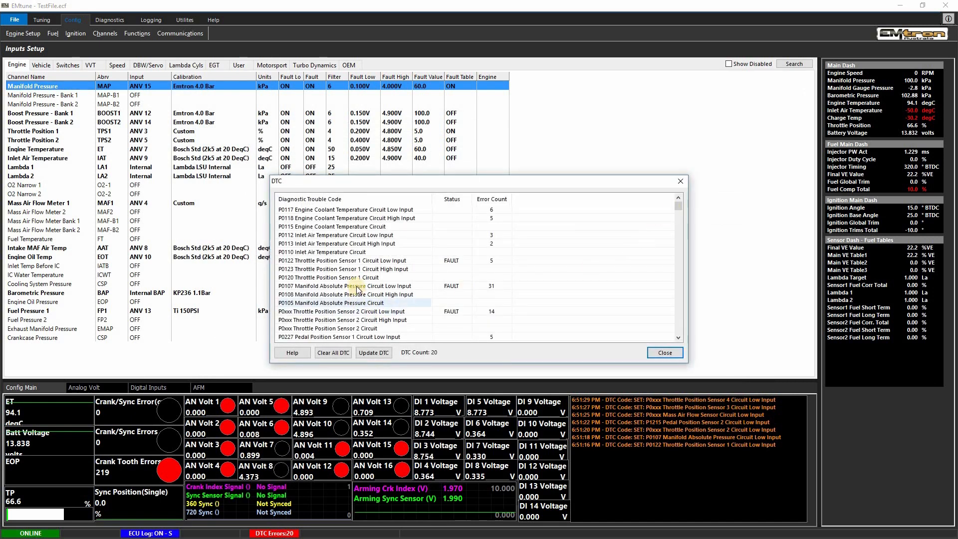
pyautogui.click(415, 286)
pyautogui.click(486, 283)
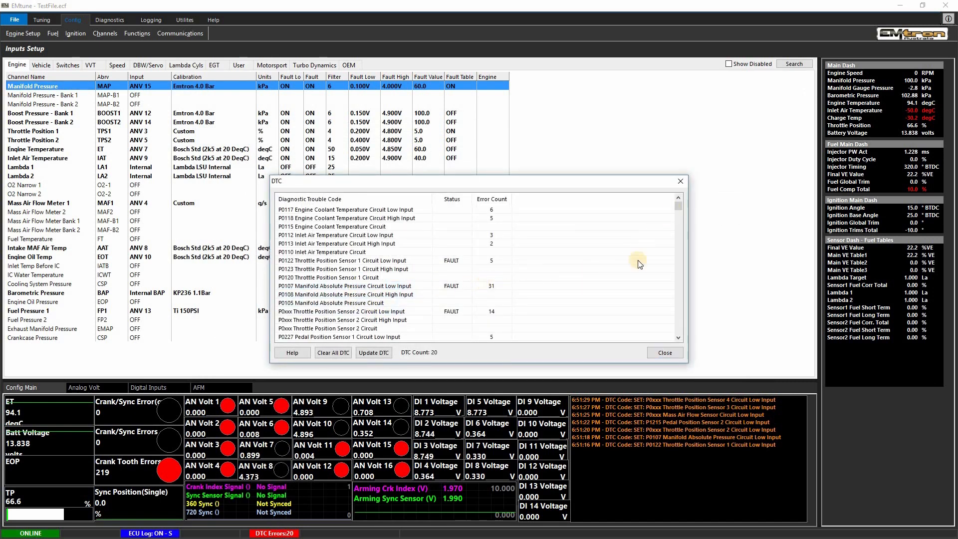
pyautogui.click(335, 353)
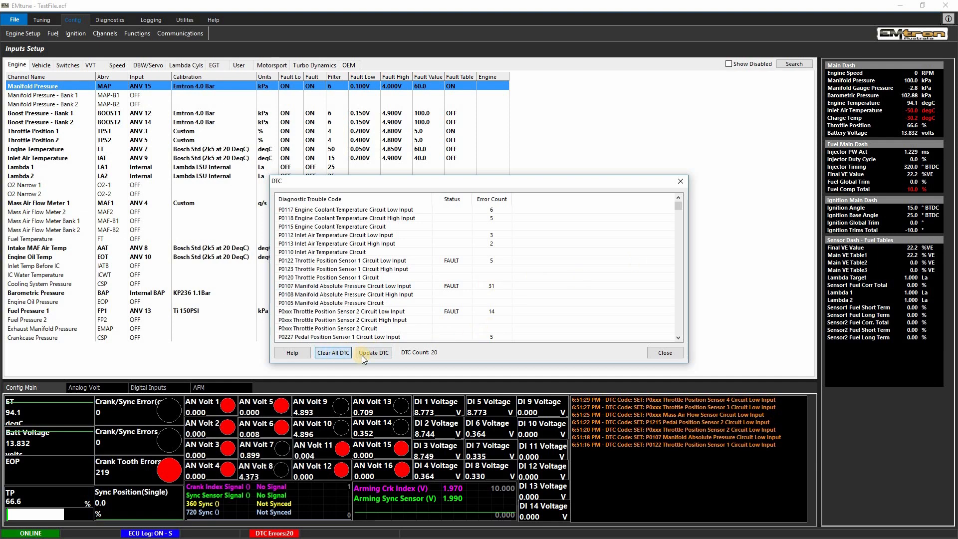
pyautogui.click(376, 352)
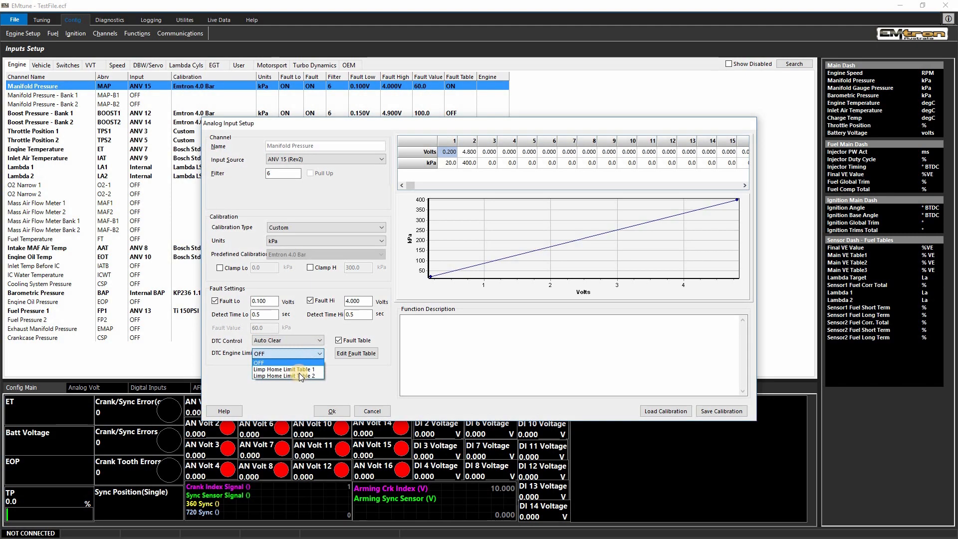
# Step: Keep Limp Home Limit Table 1 as the DTC engine limit, cancel the setup, and locate Limp Home Limit 1 among the engine tuning functions
pyautogui.click(298, 370)
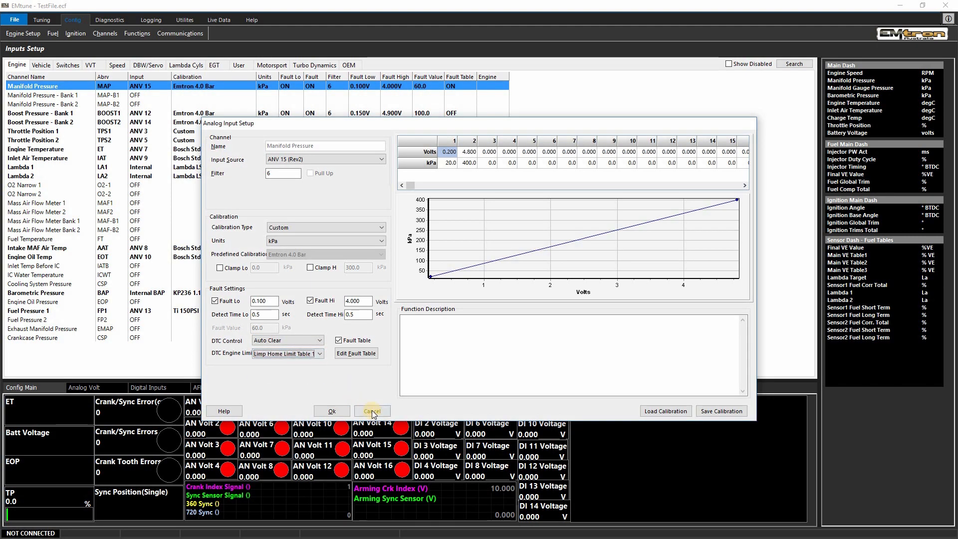
pyautogui.click(370, 411)
pyautogui.click(43, 24)
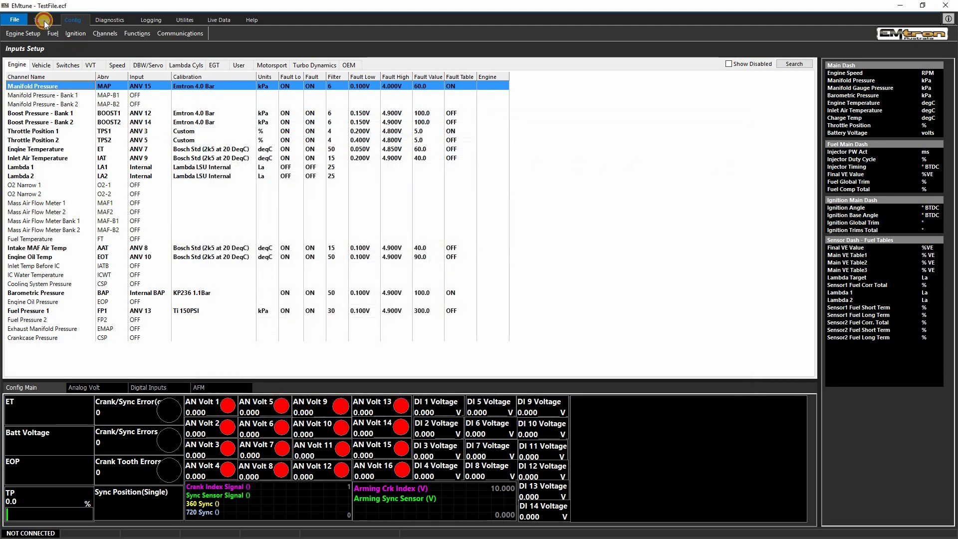
pyautogui.click(67, 32)
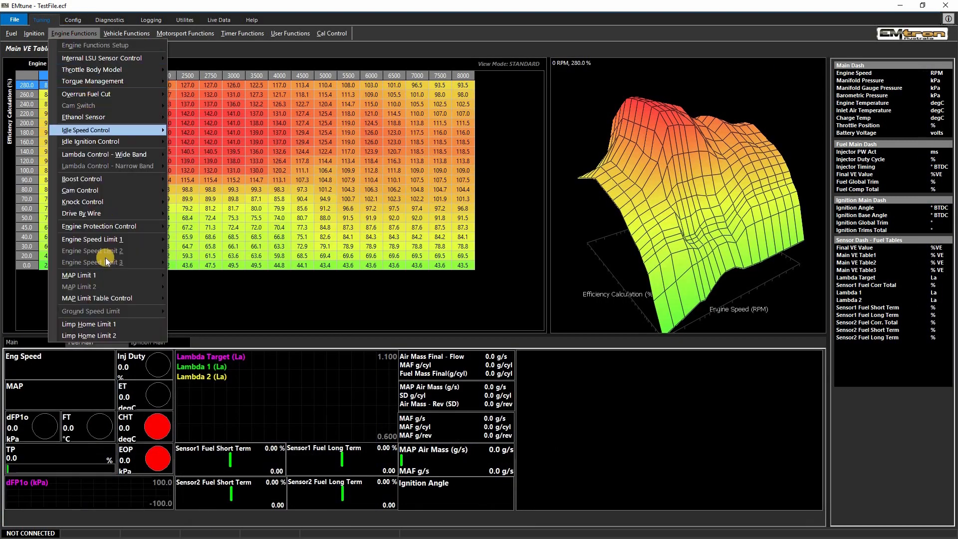
pyautogui.click(88, 324)
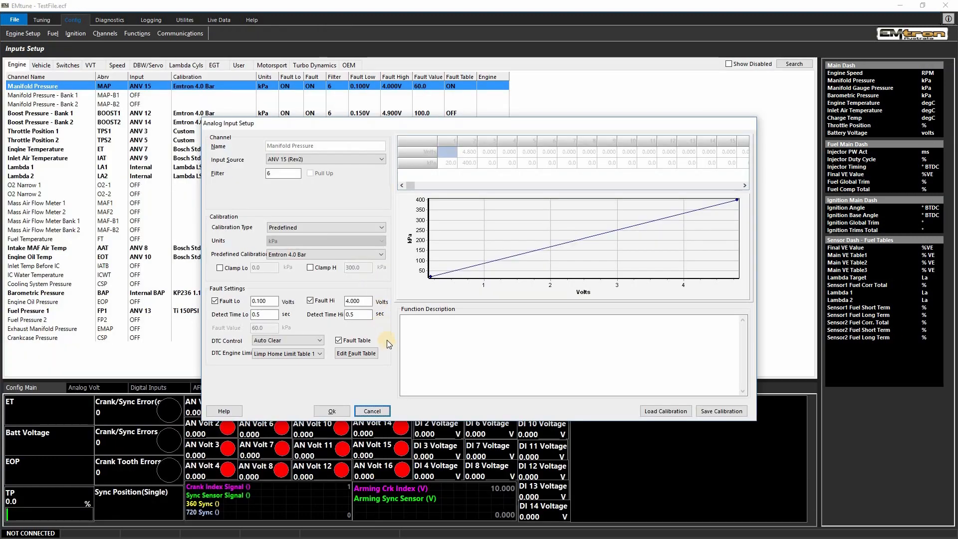
# Step: Switch the Manifold Pressure fault table off and on again to compare with the fixed Fault Value, and examine the MAP fault table's cells
pyautogui.click(346, 339)
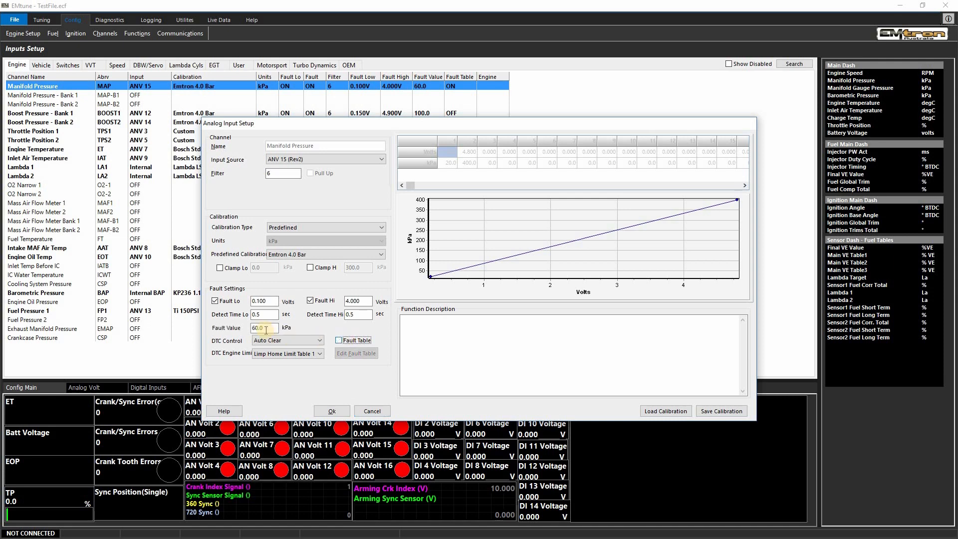
pyautogui.doubleClick(266, 328)
pyautogui.click(349, 341)
pyautogui.click(353, 353)
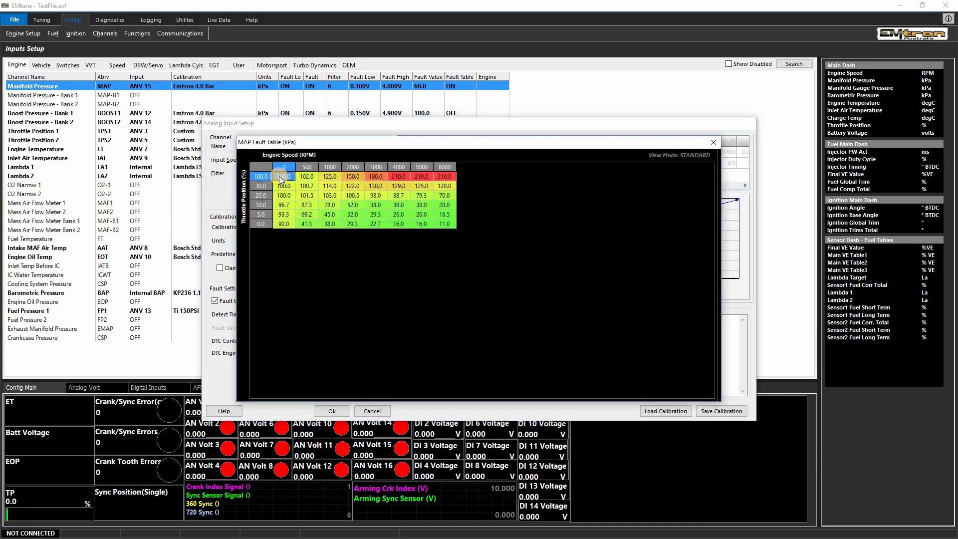
pyautogui.click(436, 226)
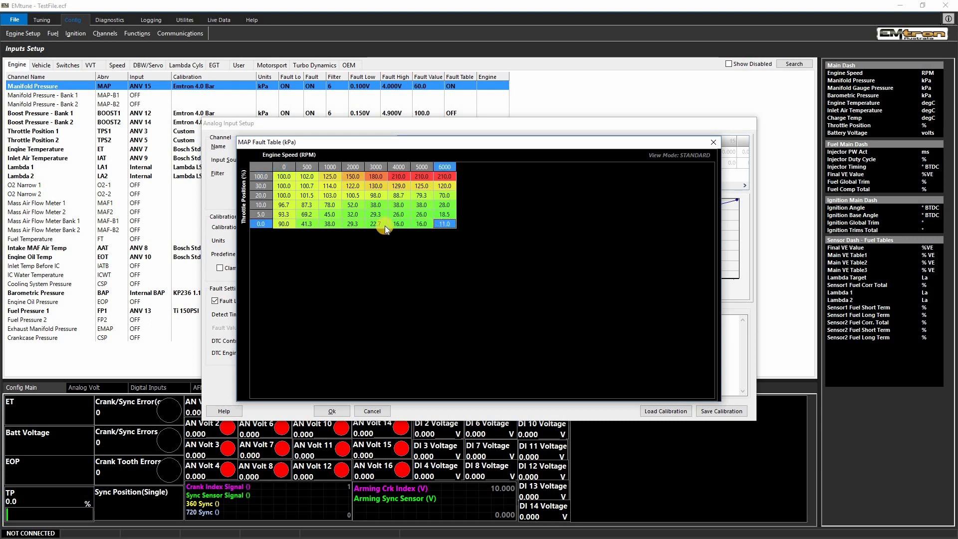
pyautogui.click(286, 179)
# Step: Open the MAP fault table's axis setup, view the channels available for the Y axis, and cancel without changes
pyautogui.click(254, 198)
pyautogui.press('x')
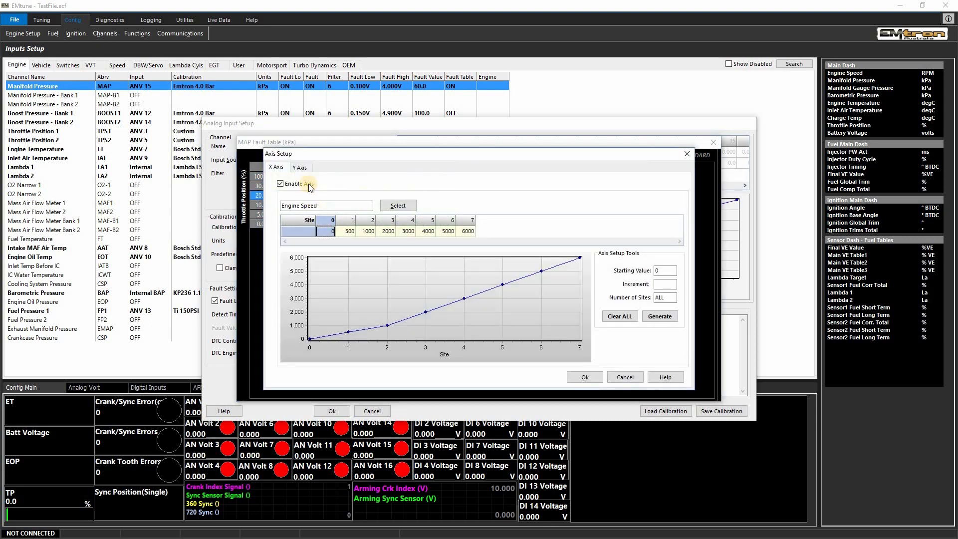
pyautogui.click(300, 167)
pyautogui.click(397, 206)
pyautogui.moveTo(535, 208)
pyautogui.mouseDown()
pyautogui.moveTo(538, 265)
pyautogui.moveTo(534, 206)
pyautogui.mouseUp()
pyautogui.click(519, 359)
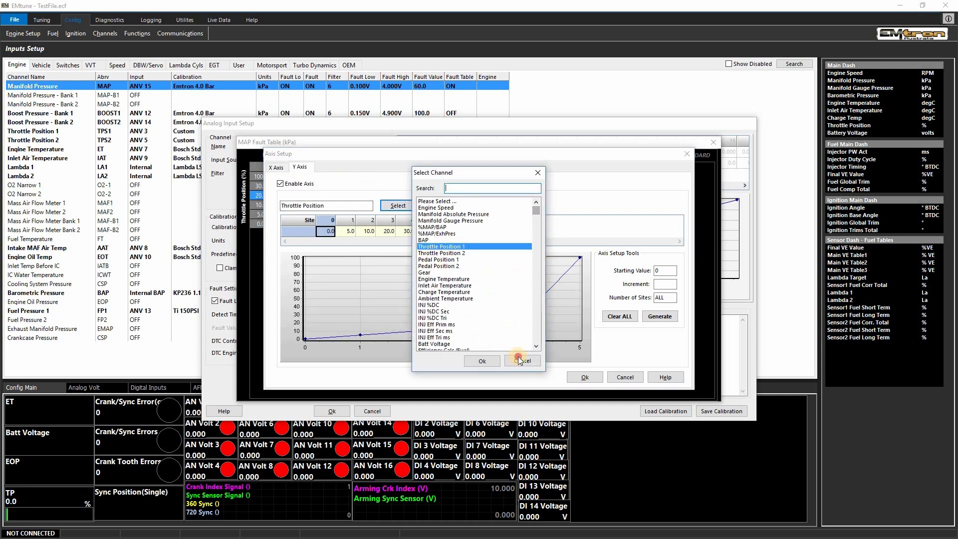
pyautogui.click(618, 375)
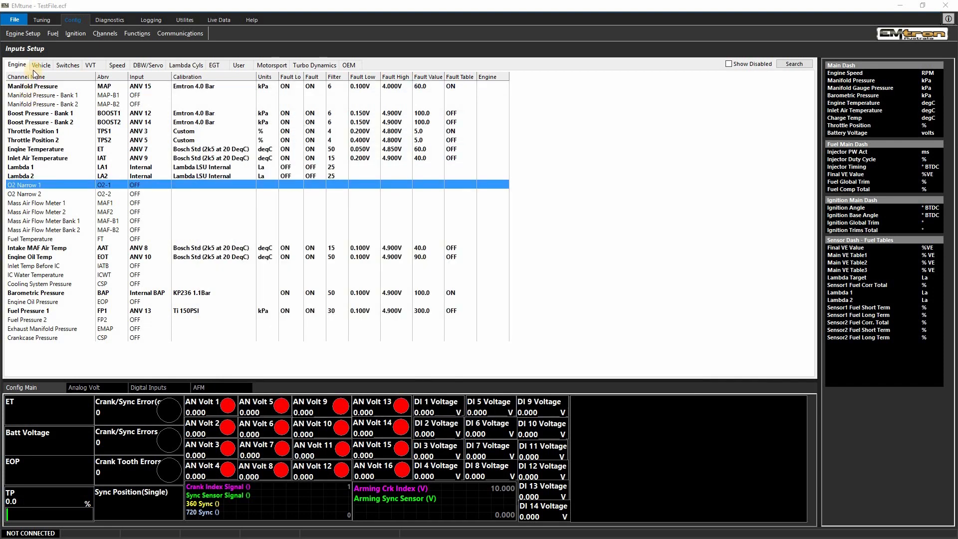
# Step: Open the AC System Pressure setup among the vehicle inputs, examine its calibration table, and cancel
pyautogui.click(39, 65)
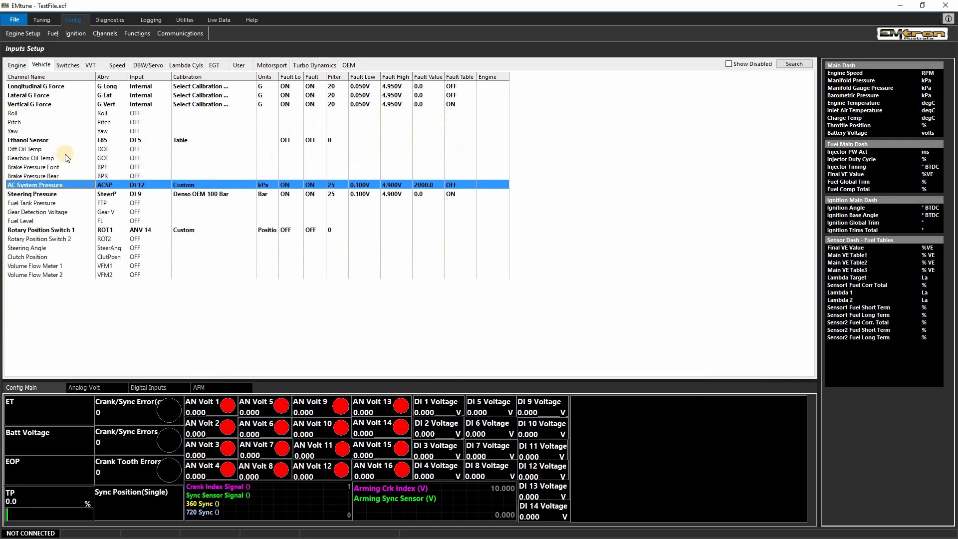
pyautogui.doubleClick(26, 186)
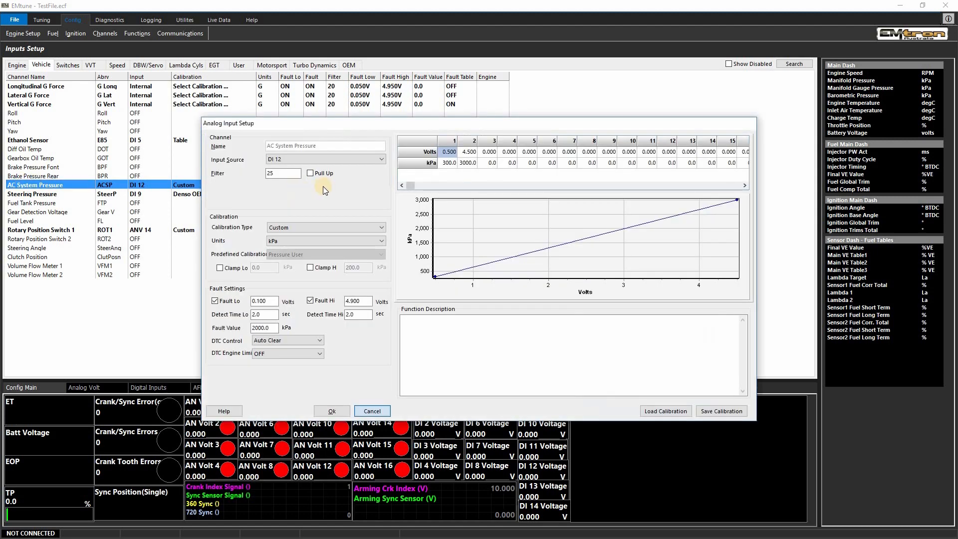
pyautogui.click(468, 158)
pyautogui.click(372, 411)
# Step: Open the Brake Switch 1 setup among the switch inputs and view its input source choices, keeping DI 14
pyautogui.click(69, 66)
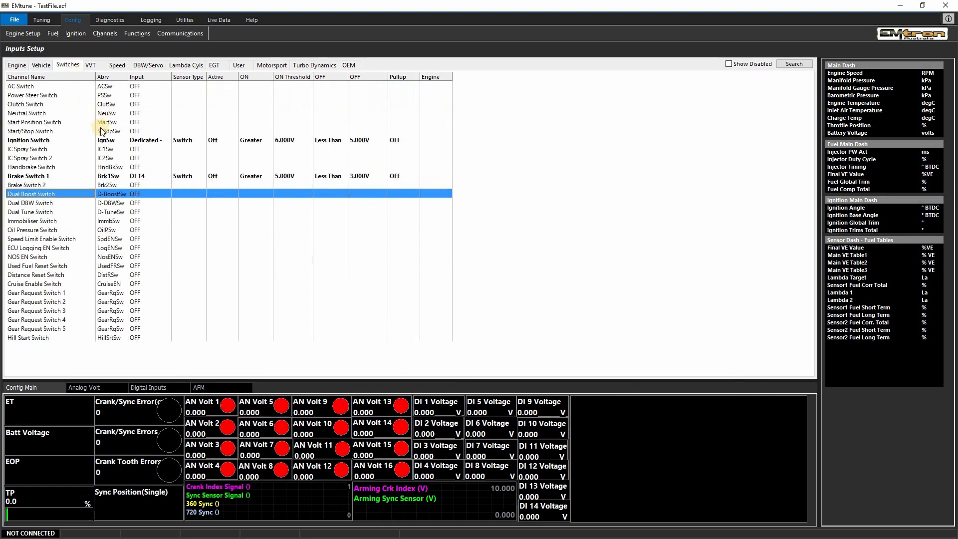
pyautogui.doubleClick(20, 177)
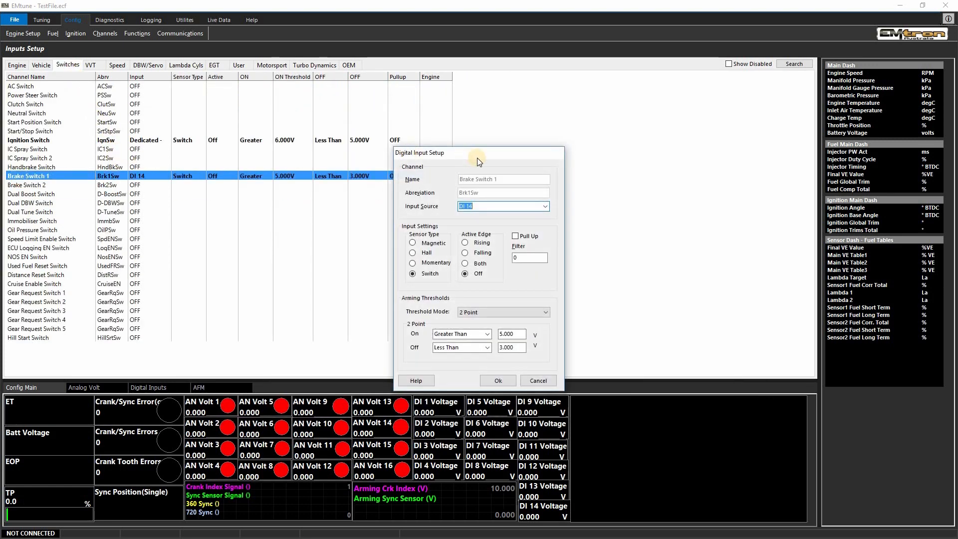
pyautogui.click(546, 208)
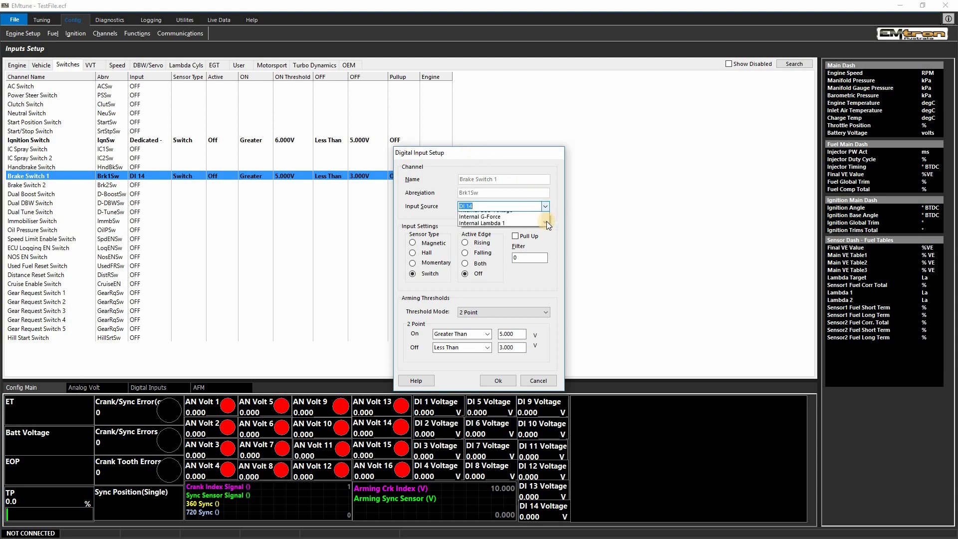
pyautogui.moveTo(547, 228); pyautogui.dragTo(546, 229)
pyautogui.click(544, 286)
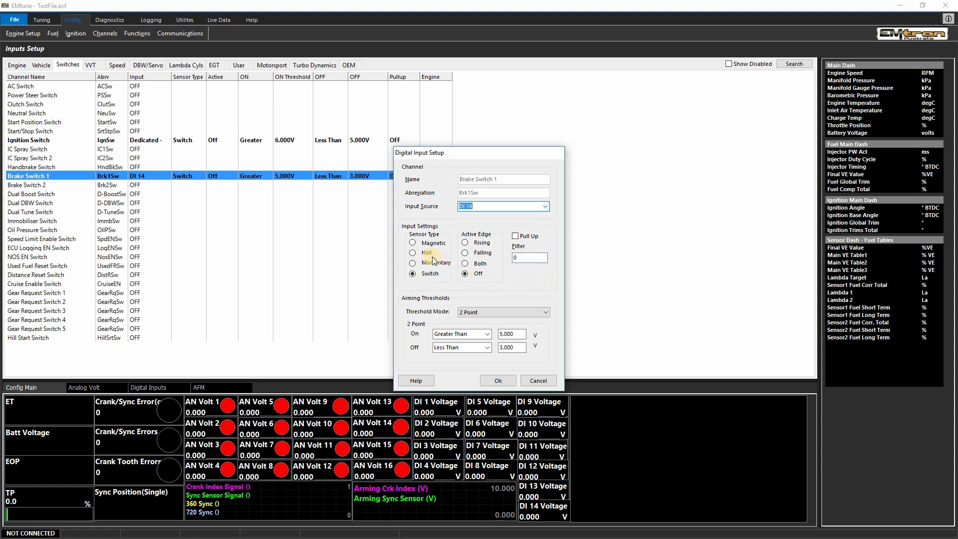
# Step: Keep Switch as Brake Switch 1's sensor type and try Falling as its active edge
pyautogui.click(420, 273)
pyautogui.click(465, 250)
pyautogui.click(464, 243)
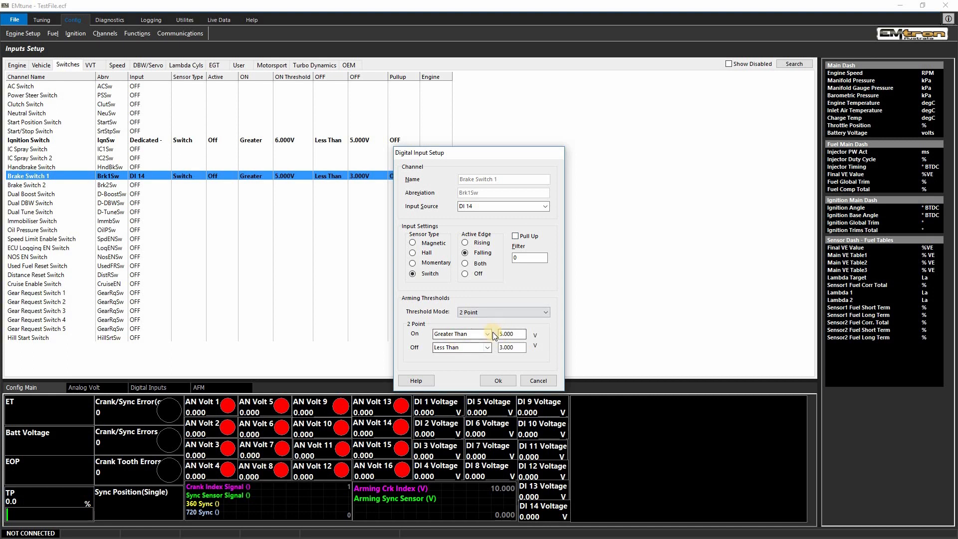
# Step: View the on and off conditions and the Threshold Mode choices for Brake Switch 1, and cancel its setup
pyautogui.click(486, 333)
pyautogui.click(486, 333)
pyautogui.click(487, 347)
pyautogui.click(487, 347)
pyautogui.click(547, 312)
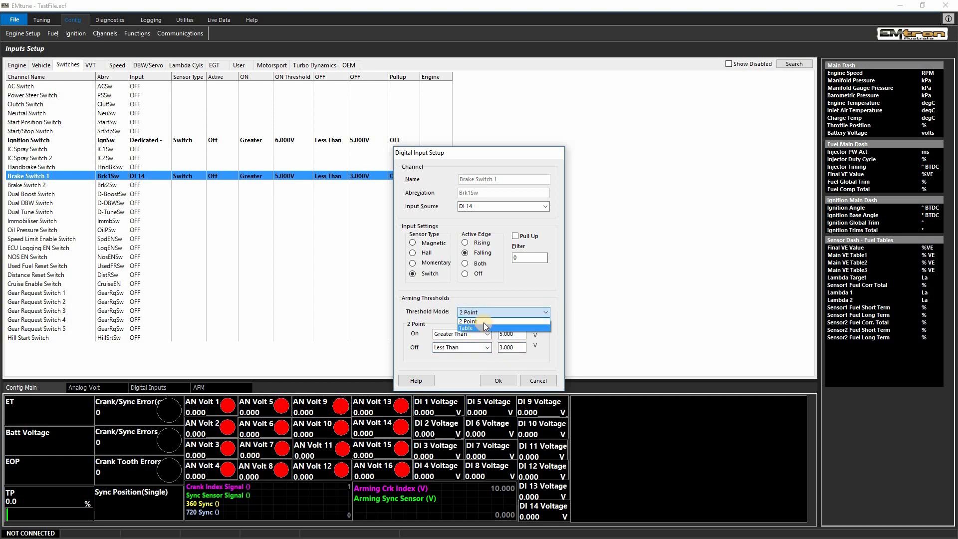
pyautogui.click(549, 359)
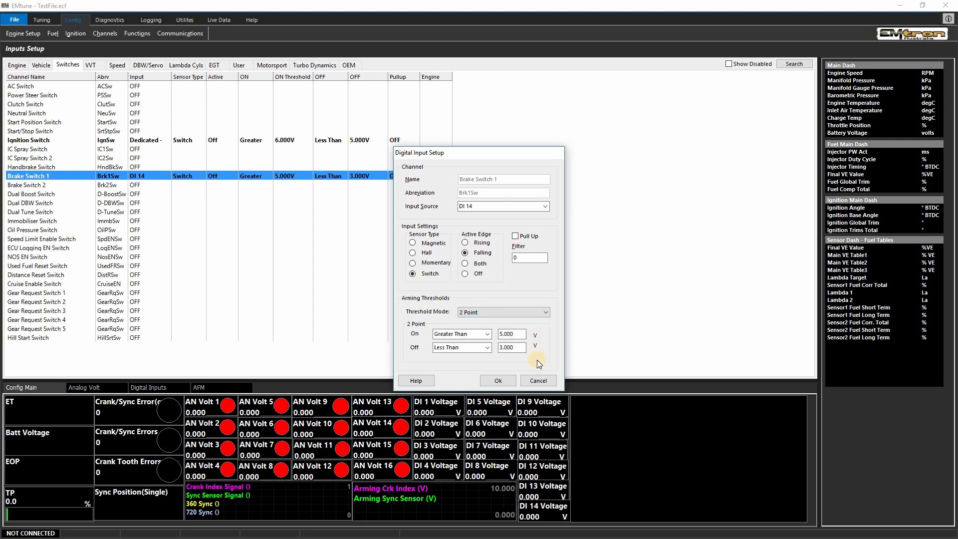
pyautogui.click(538, 380)
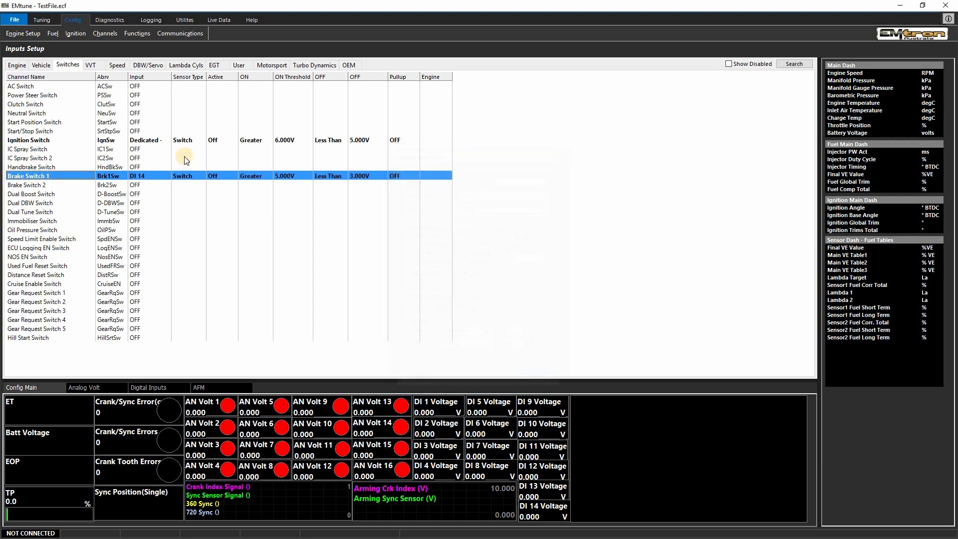
# Step: Browse the VVT, Speed, DBW/Servo, Lambda Cyls, EGT, User and Motorsport input groups
pyautogui.click(90, 65)
pyautogui.click(114, 65)
pyautogui.click(145, 65)
pyautogui.click(193, 65)
pyautogui.click(215, 65)
pyautogui.click(238, 65)
pyautogui.click(272, 65)
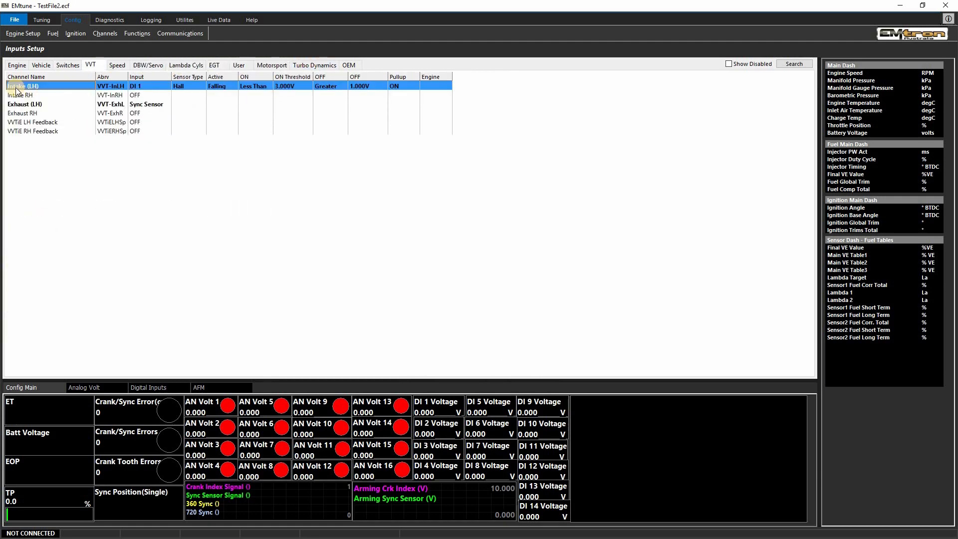
# Step: Open the VVT Intake (LH) input setup, examine its Table threshold mode and arming threshold table, and cancel
pyautogui.doubleClick(16, 87)
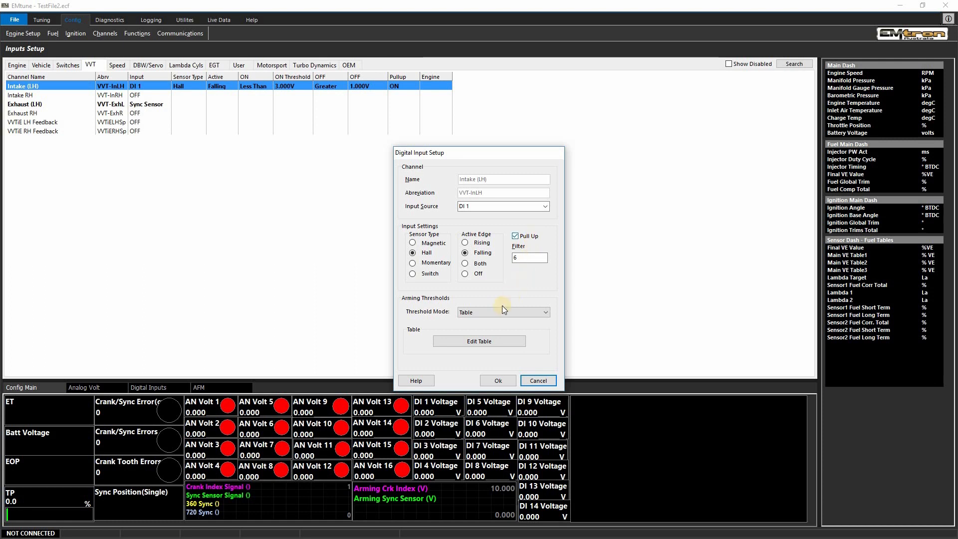
pyautogui.click(486, 312)
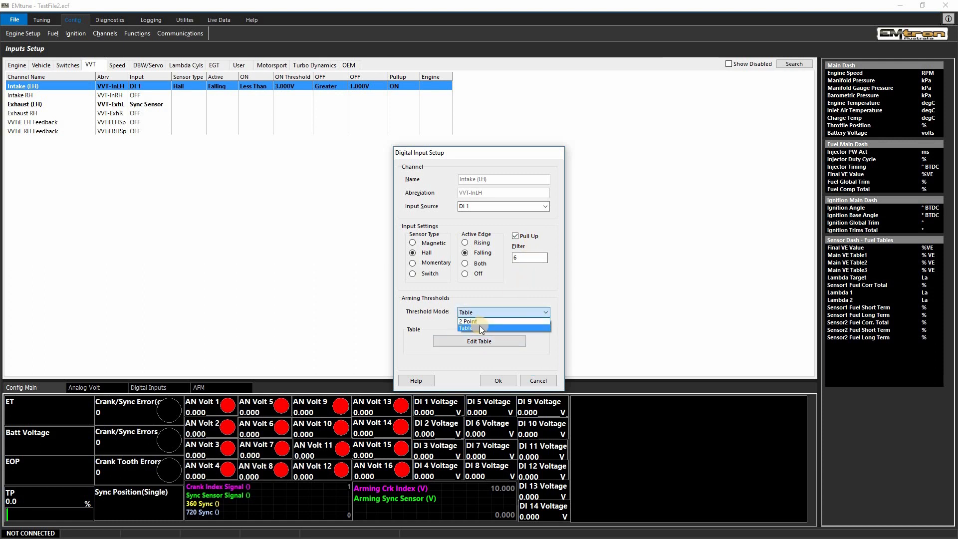
pyautogui.click(465, 345)
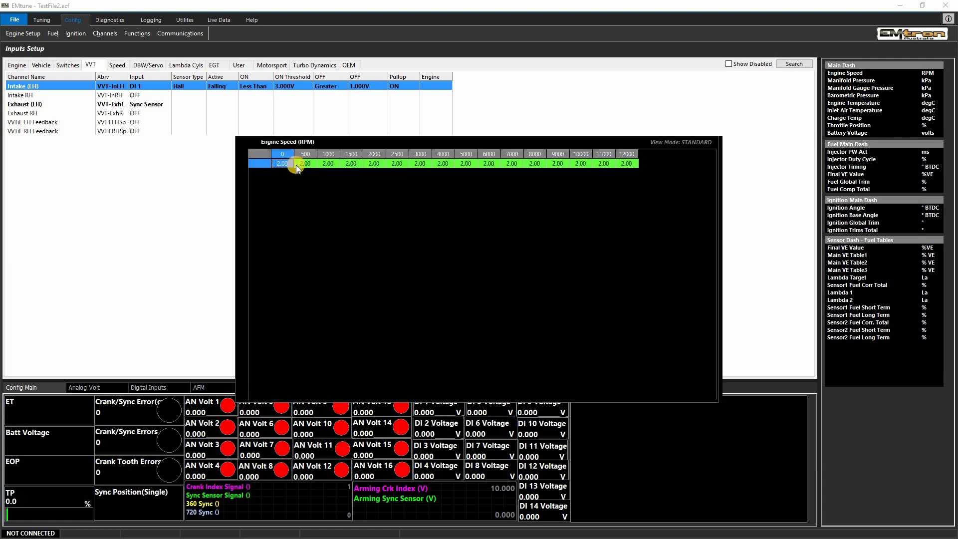
pyautogui.click(785, 234)
pyautogui.press('Escape')
pyautogui.click(538, 380)
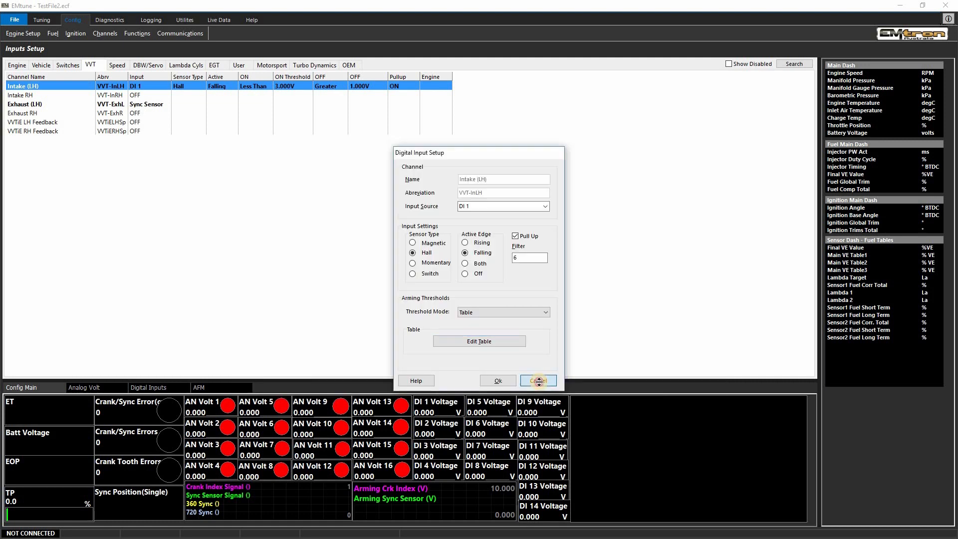
# Step: Open the Drive Speed input's digital setup in the Speed group and examine its Scalar setting
pyautogui.click(117, 65)
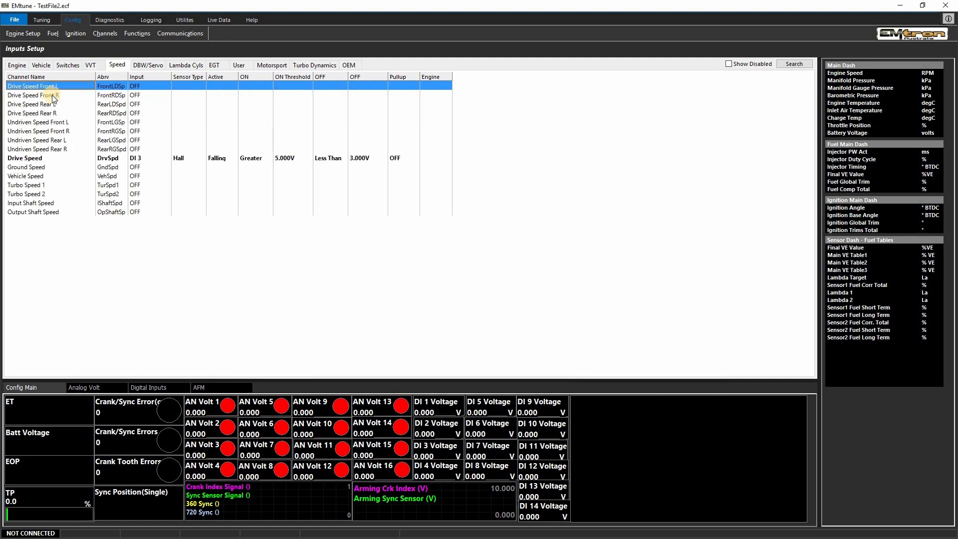
pyautogui.click(17, 161)
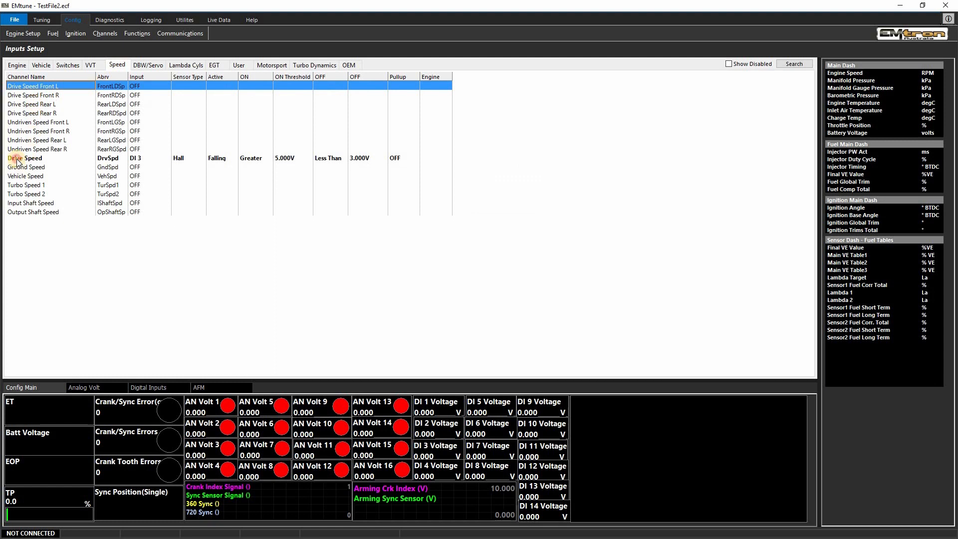
pyautogui.doubleClick(16, 161)
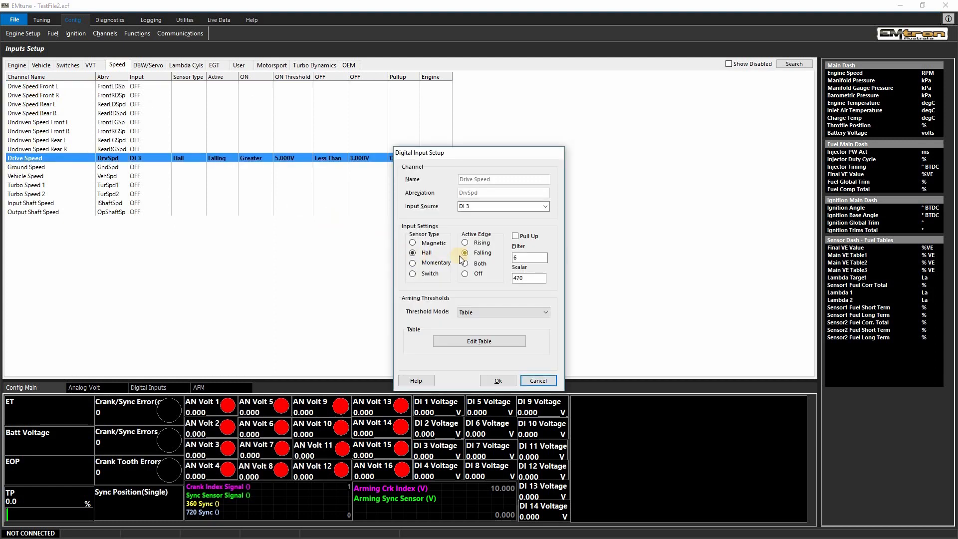
pyautogui.click(540, 278)
pyautogui.doubleClick(540, 278)
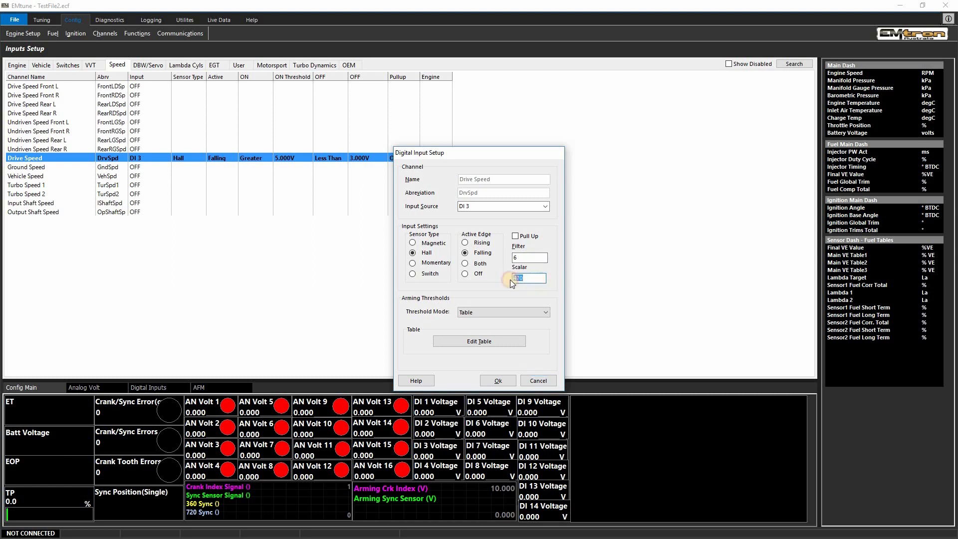
pyautogui.click(541, 280)
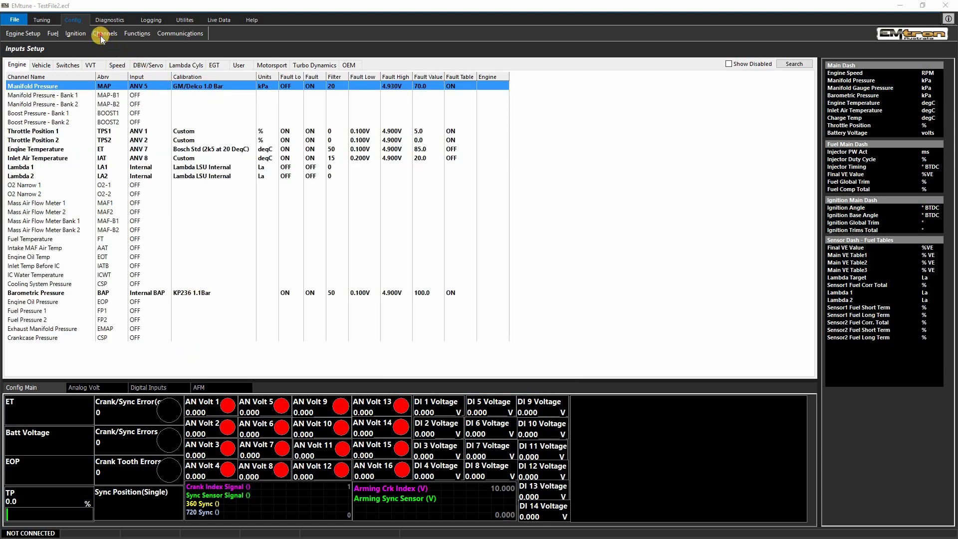
# Step: Open the main Calculated Runtimes settings and review the method options for Efficiency Calculation and Load Calculation
pyautogui.click(103, 34)
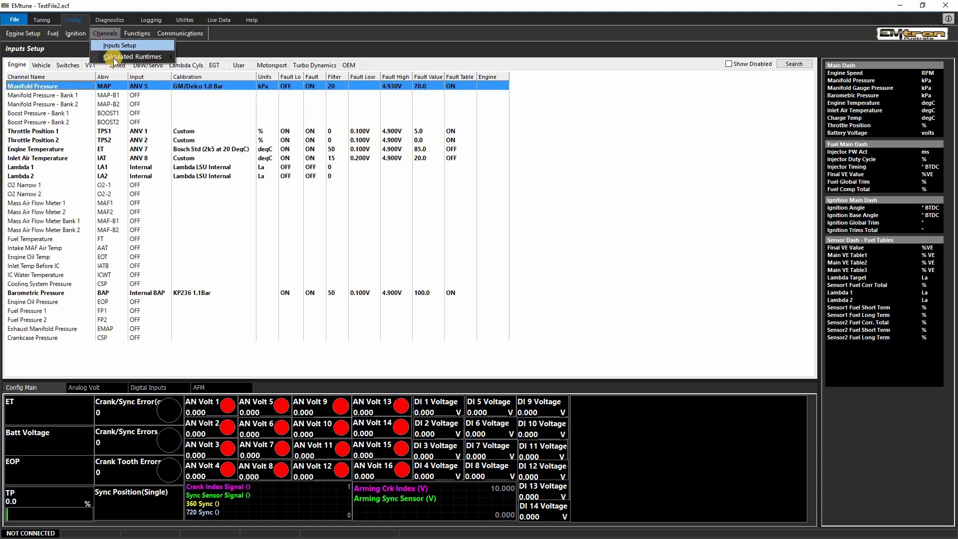
pyautogui.moveTo(114, 58)
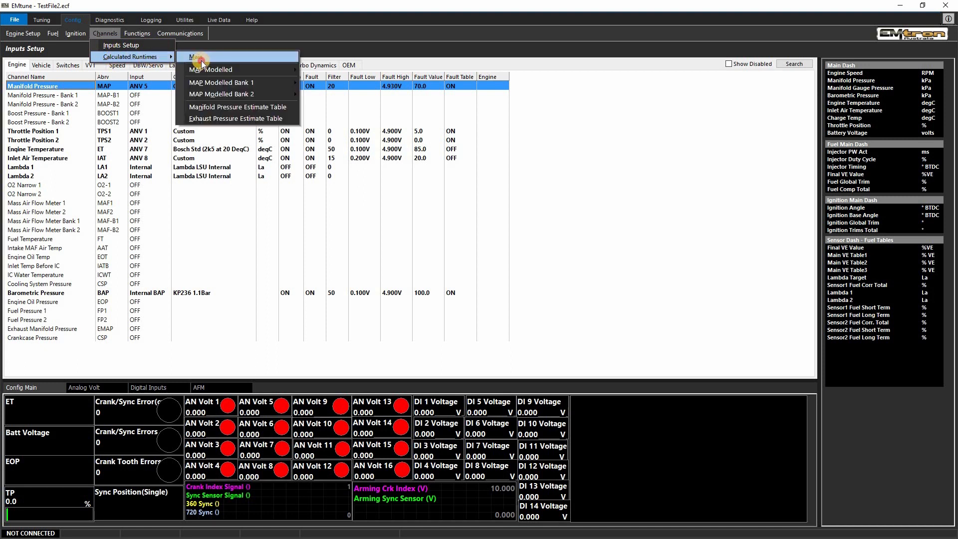
pyautogui.click(202, 59)
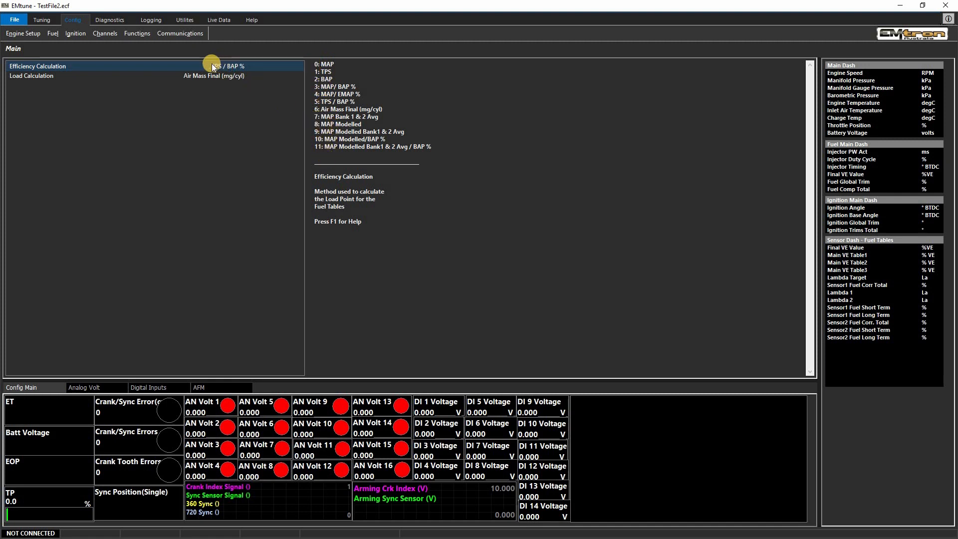
pyautogui.click(133, 76)
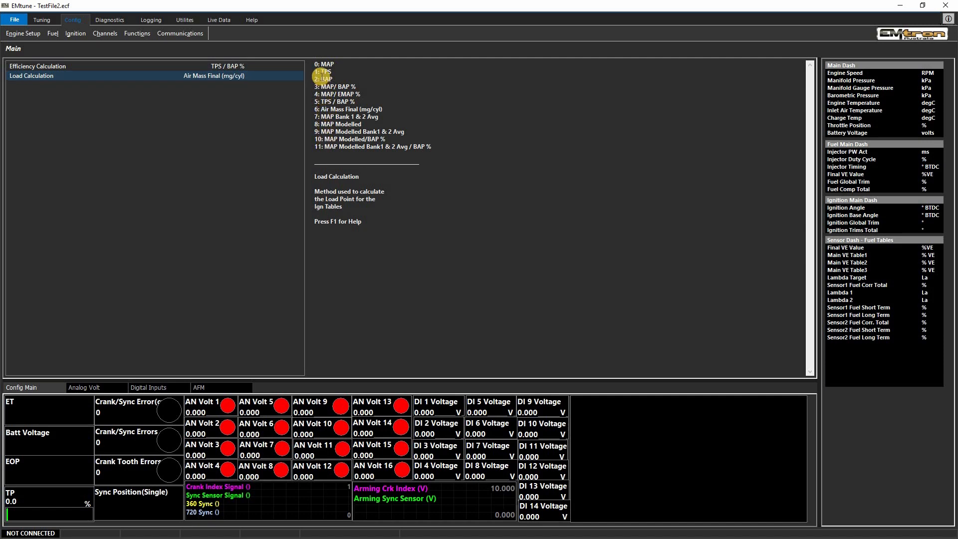
# Step: View the load axes of the main VE table and Main Ignition Table 1 in the tuning view
pyautogui.click(42, 20)
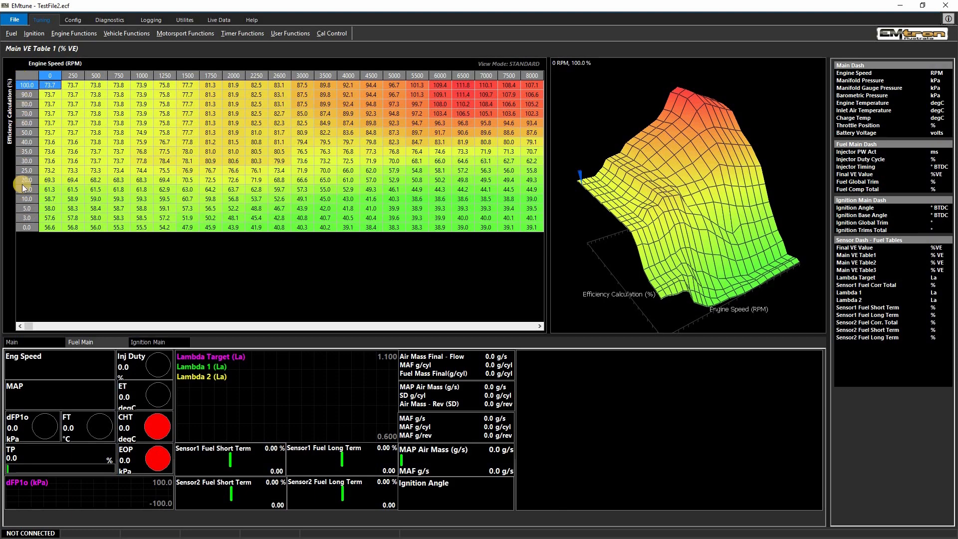
pyautogui.click(29, 33)
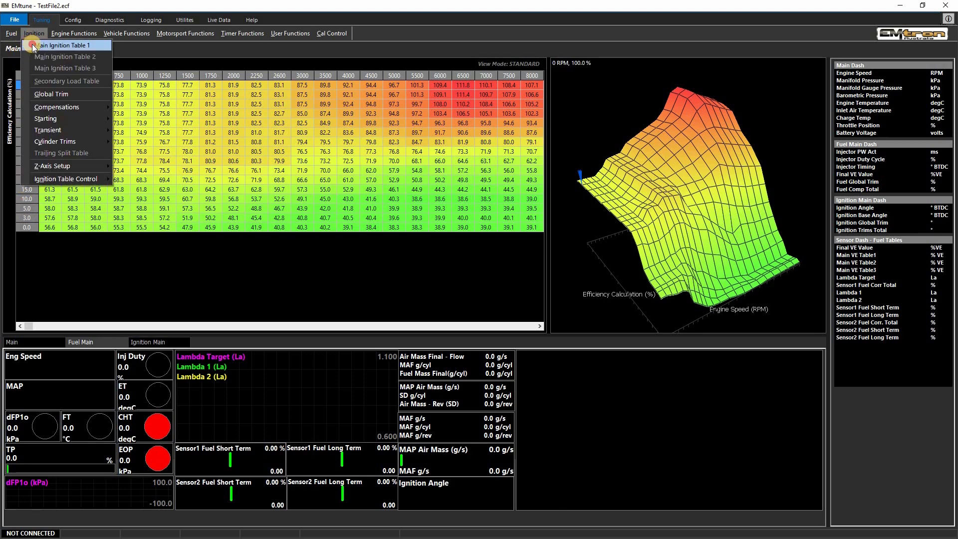
pyautogui.click(32, 45)
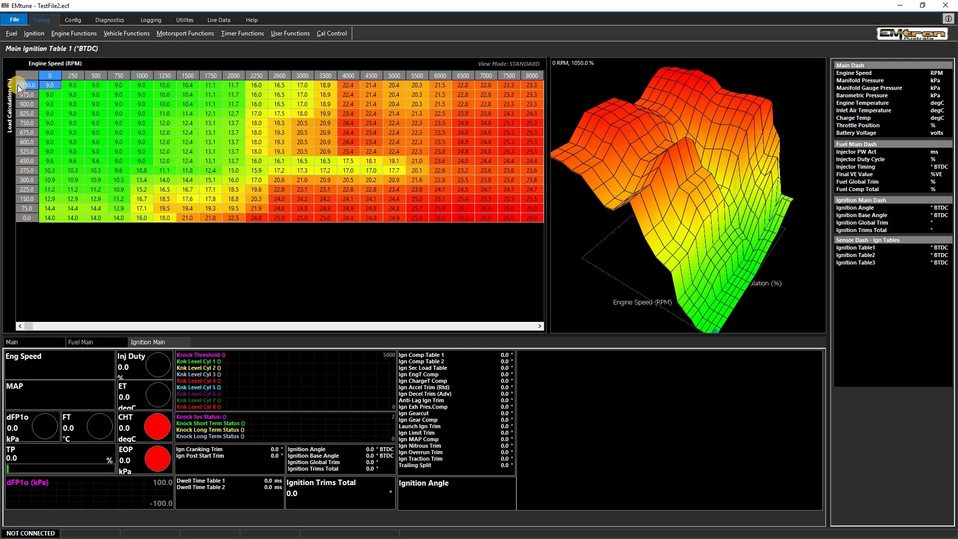
# Step: Return to the configuration view and open MAP Modelled Setup to examine its blend parameters
pyautogui.click(70, 20)
pyautogui.click(105, 36)
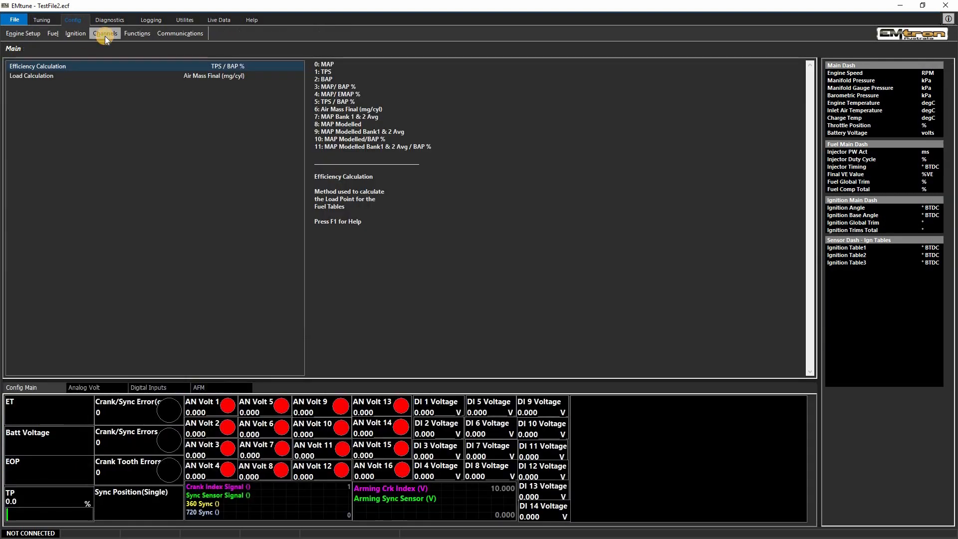
pyautogui.moveTo(107, 56)
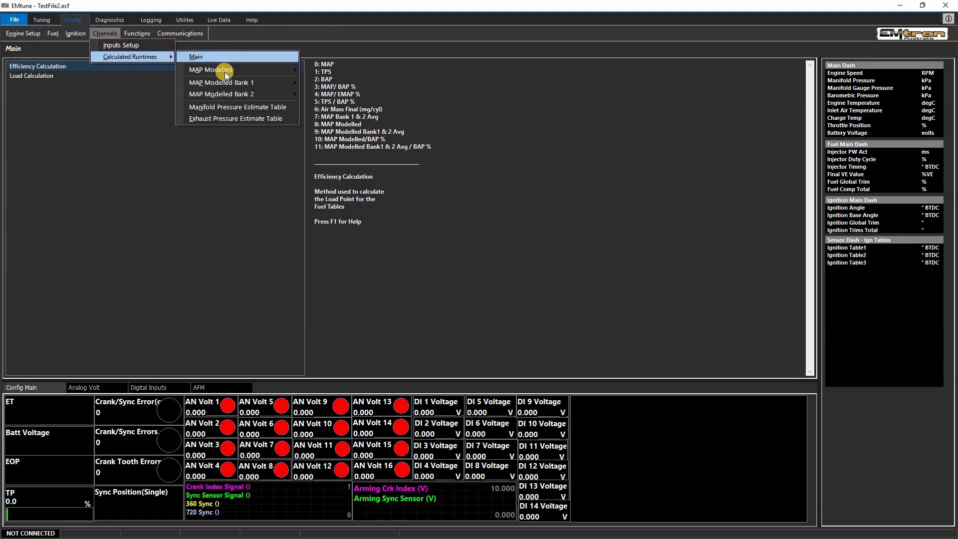
pyautogui.moveTo(225, 70)
pyautogui.click(348, 72)
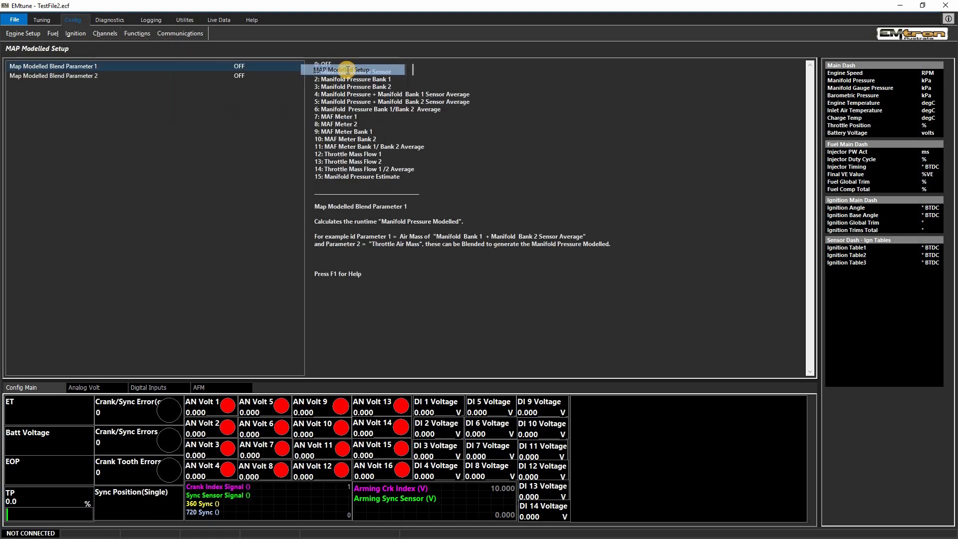
# Step: Open the Firmware Release Notes in the help and read the V2.8.18 section on MAP Modelled runtimes
pyautogui.click(109, 33)
pyautogui.moveTo(139, 58)
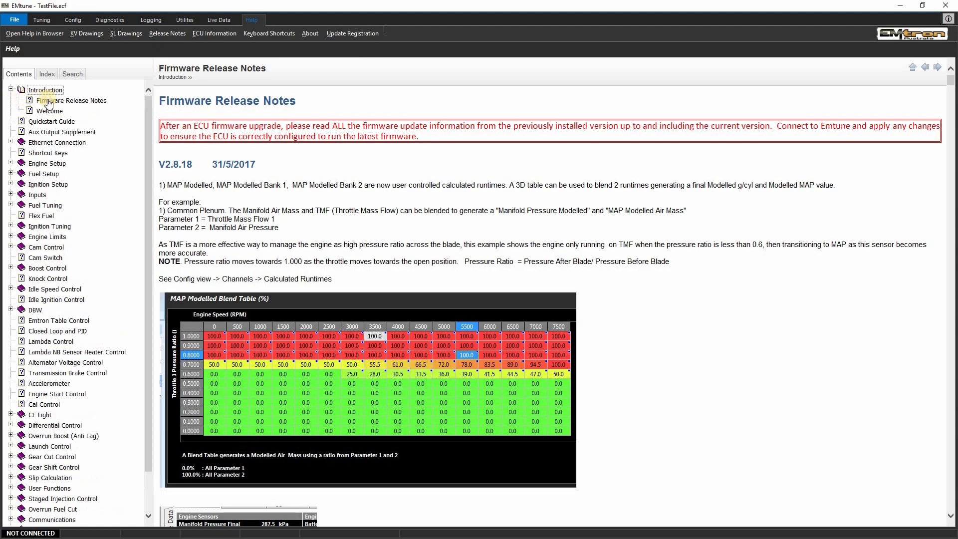
pyautogui.click(48, 101)
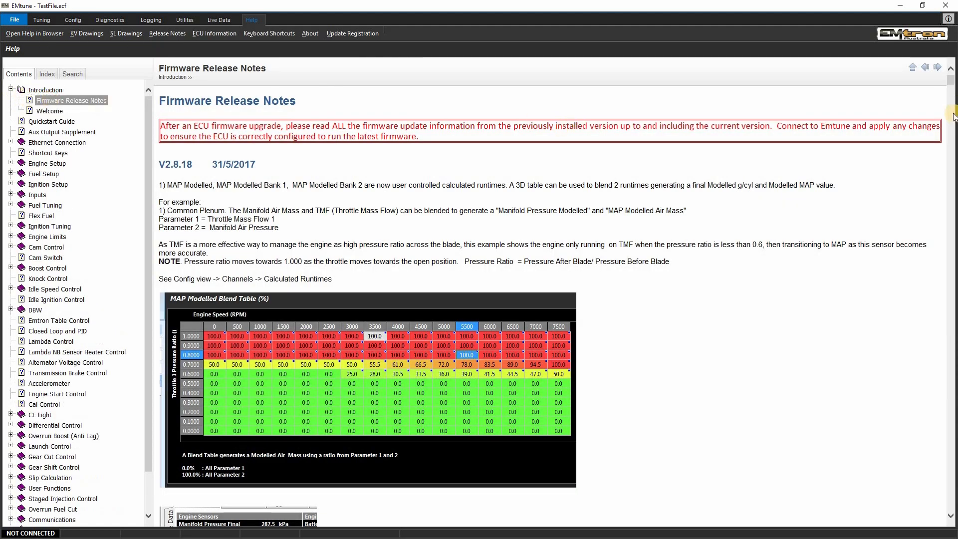
pyautogui.moveTo(949, 81); pyautogui.dragTo(954, 139)
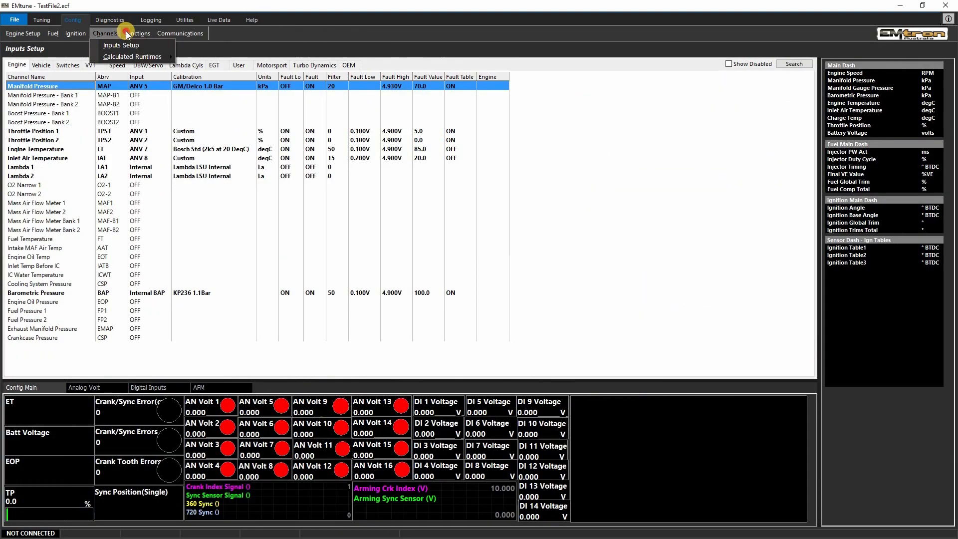
# Step: Open Function Setup and browse the Vehicle, Motorsport and Engine Functions groups
pyautogui.click(126, 32)
pyautogui.click(154, 46)
pyautogui.click(62, 65)
pyautogui.click(140, 65)
pyautogui.click(187, 67)
pyautogui.click(142, 66)
pyautogui.click(75, 65)
pyautogui.click(31, 63)
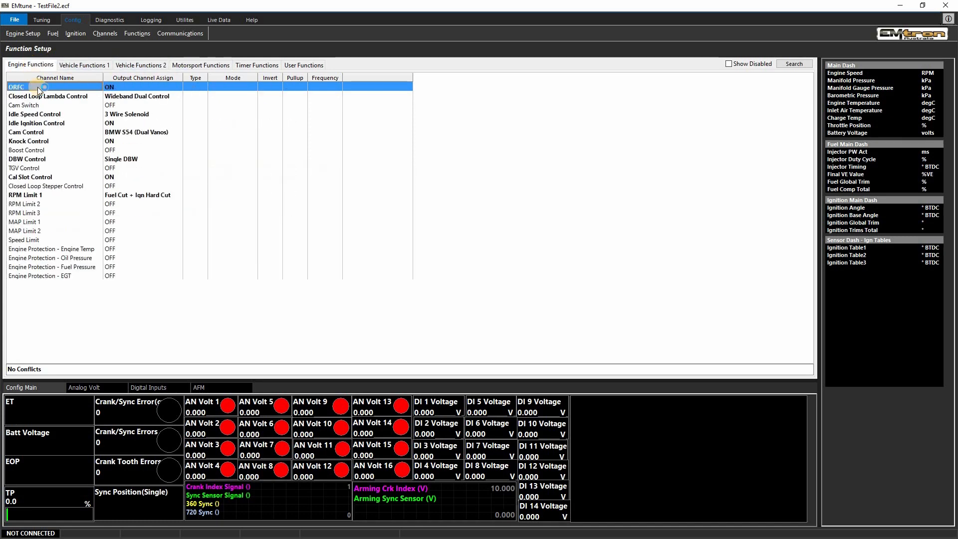
# Step: Open the Idle Speed Control configuration, try 2 Wire Solenoid as the function type and switch back to 3 Wire Solenoid
pyautogui.click(17, 115)
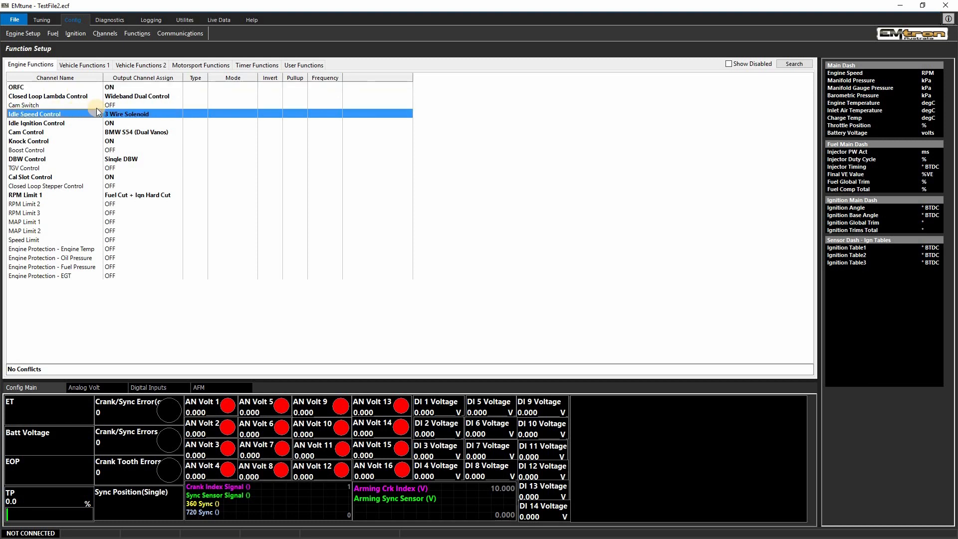
pyautogui.doubleClick(68, 115)
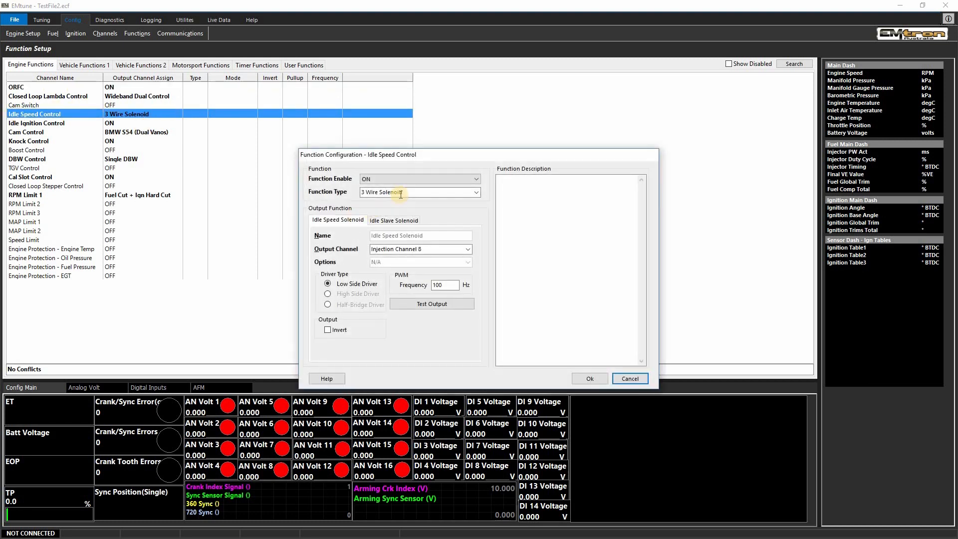
pyautogui.click(475, 194)
pyautogui.click(445, 203)
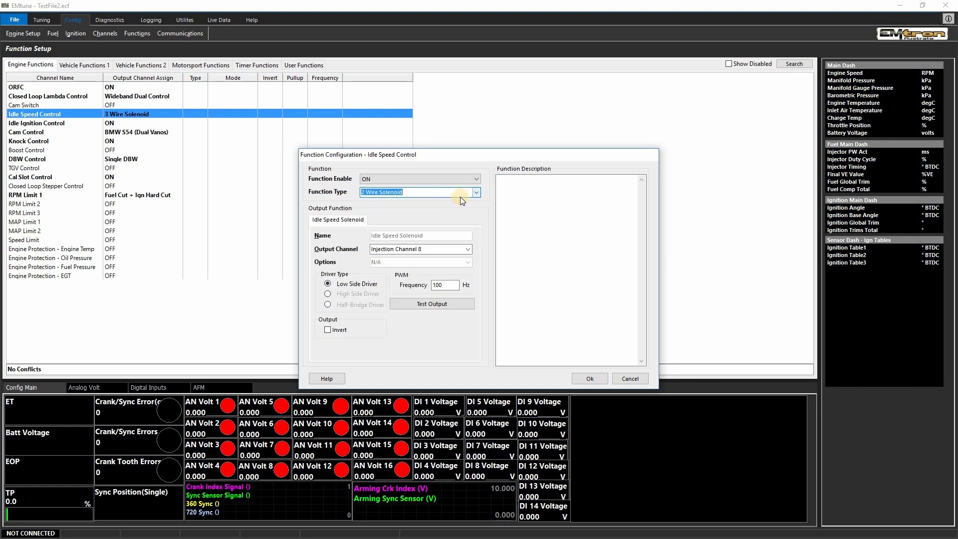
pyautogui.click(477, 191)
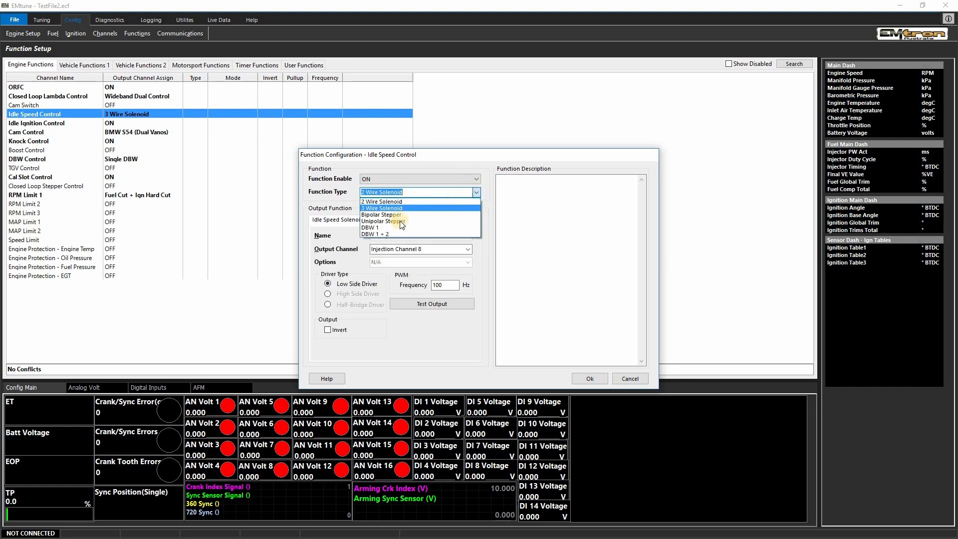
pyautogui.click(399, 219)
# Step: Examine the Idle Slave Solenoid's output settings and PWM frequency, and cancel the Idle Speed Control configuration
pyautogui.click(387, 220)
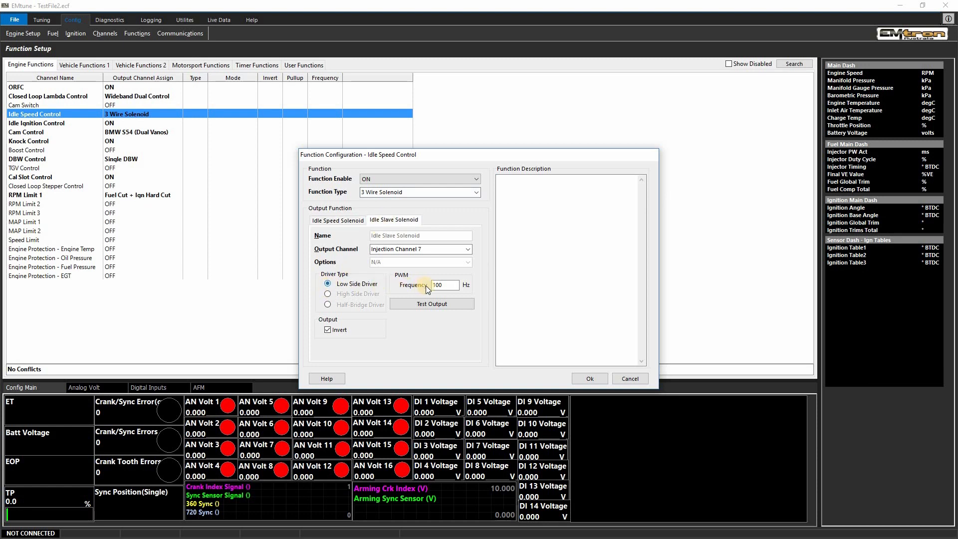
pyautogui.doubleClick(452, 285)
pyautogui.click(631, 378)
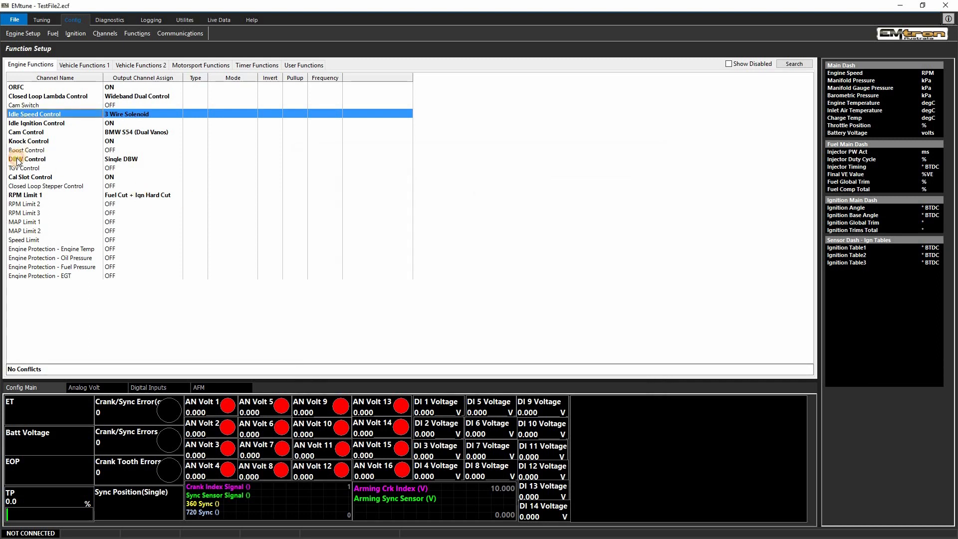
# Step: Open the DBW Control configuration and review the DBW 1 Motor + and DBW 1 Motor - outputs
pyautogui.doubleClick(17, 160)
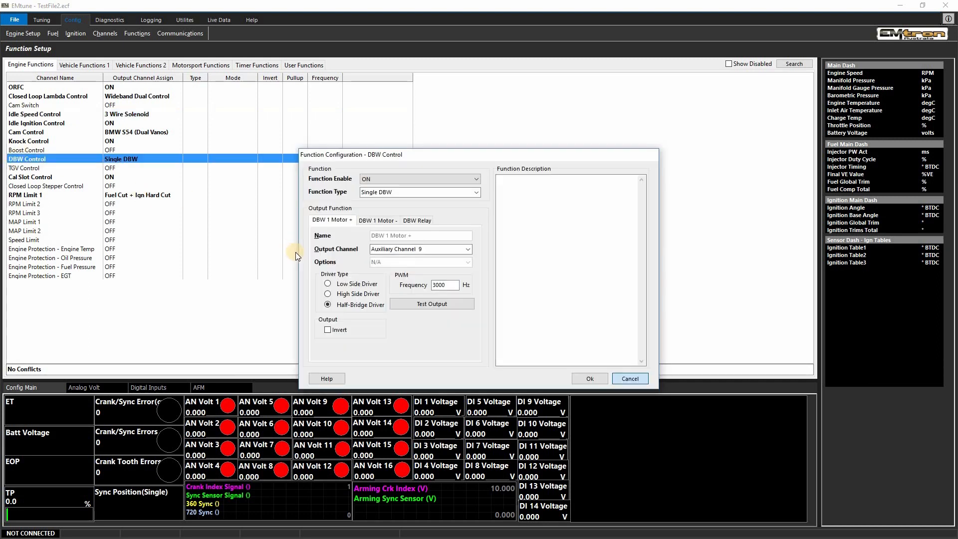
pyautogui.click(369, 224)
pyautogui.click(325, 223)
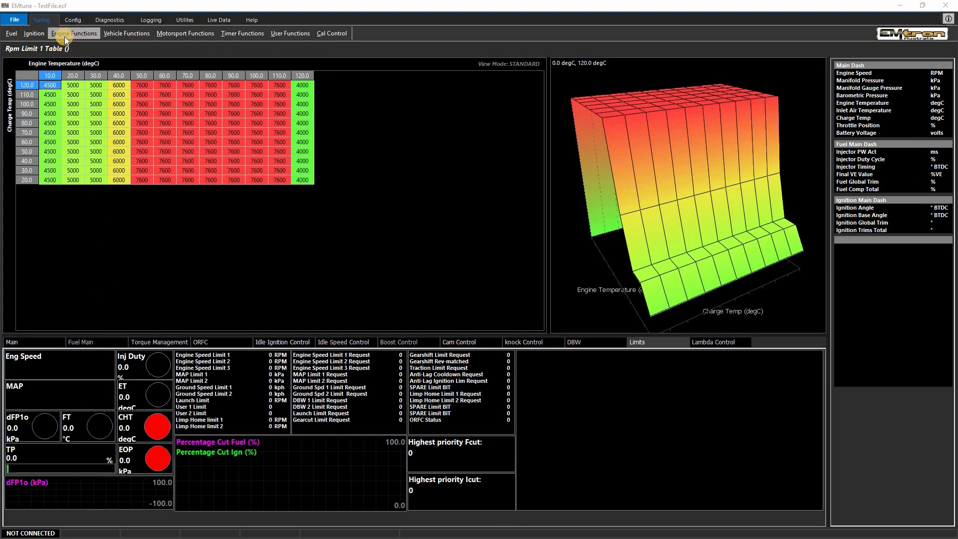
# Step: Check which Engine Protection Control limits are available for tuning, and return to Function Setup
pyautogui.click(64, 37)
pyautogui.moveTo(76, 228)
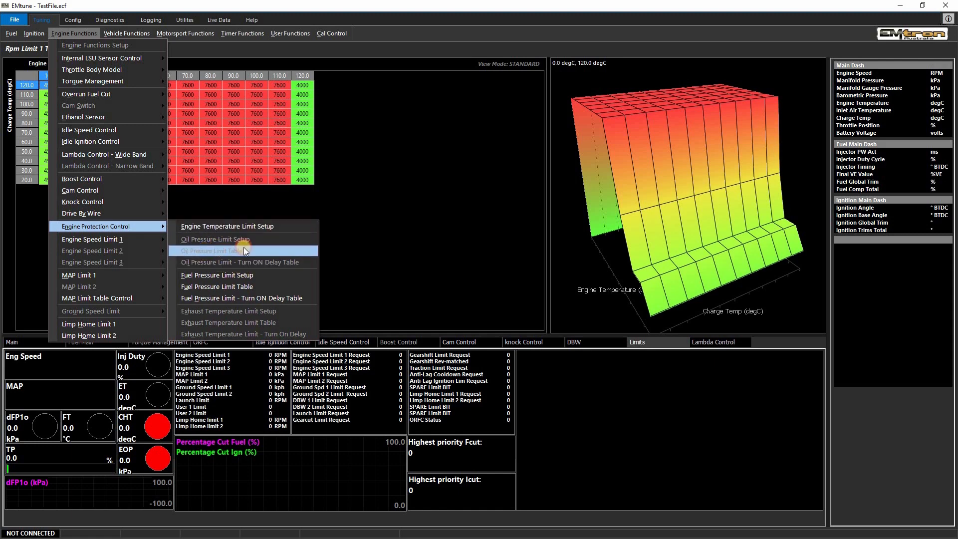
pyautogui.click(73, 20)
pyautogui.click(132, 36)
pyautogui.click(147, 47)
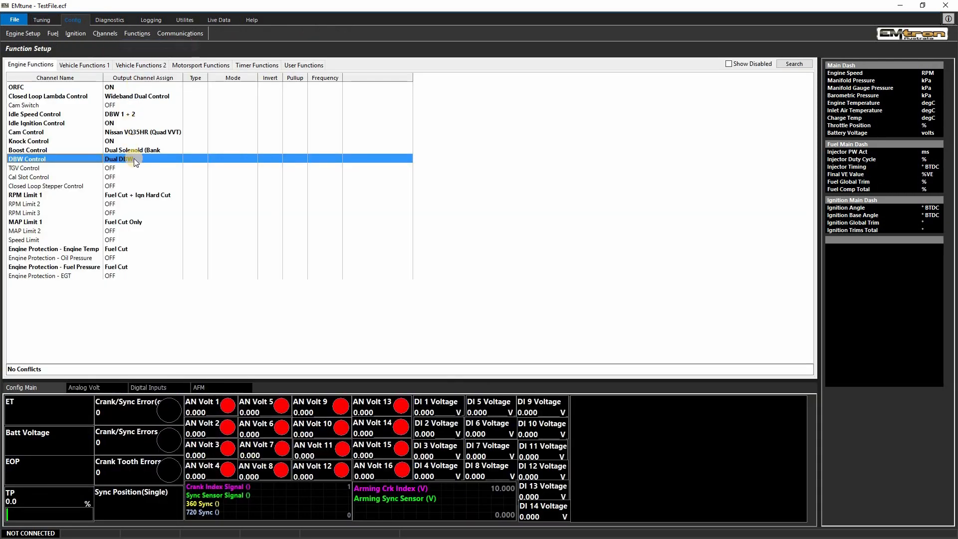
# Step: Enable the Engine Protection - Oil Pressure function with Fuel Cut as its function type
pyautogui.click(33, 248)
pyautogui.click(116, 258)
pyautogui.doubleClick(118, 259)
pyautogui.click(477, 179)
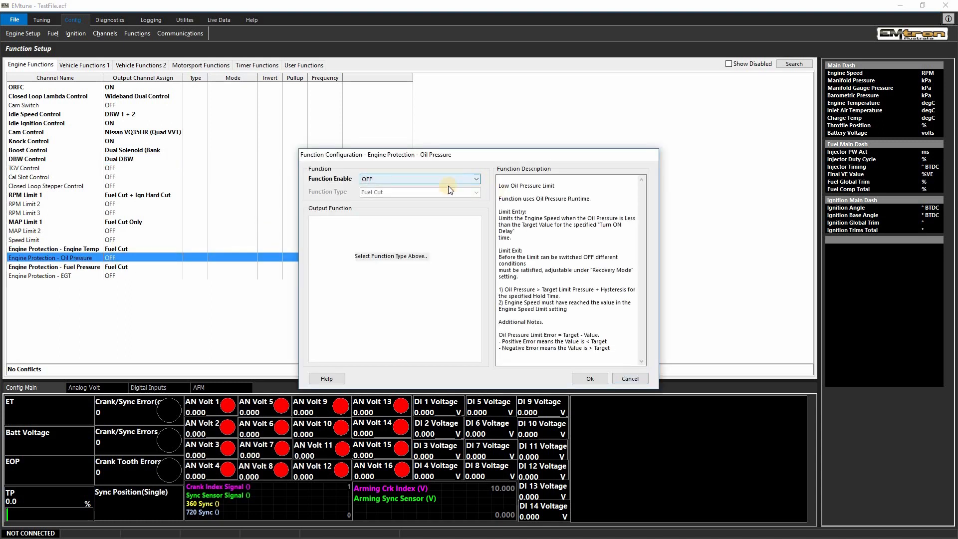
pyautogui.click(415, 193)
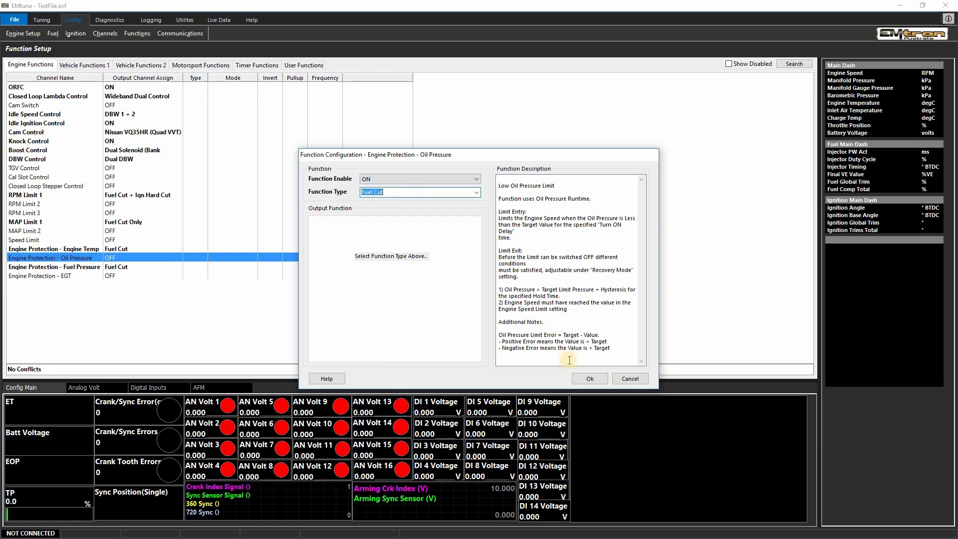
pyautogui.click(589, 379)
# Step: Check the Oil Pressure Limit entries under Engine Protection Control in the tuning view and open Oil Pressure Limit Setup
pyautogui.click(52, 27)
pyautogui.click(65, 36)
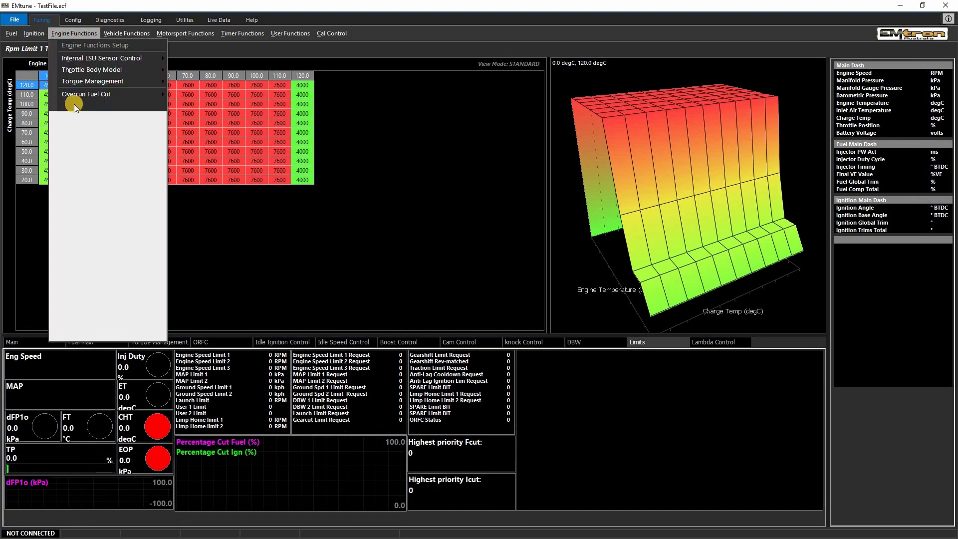
pyautogui.moveTo(111, 226)
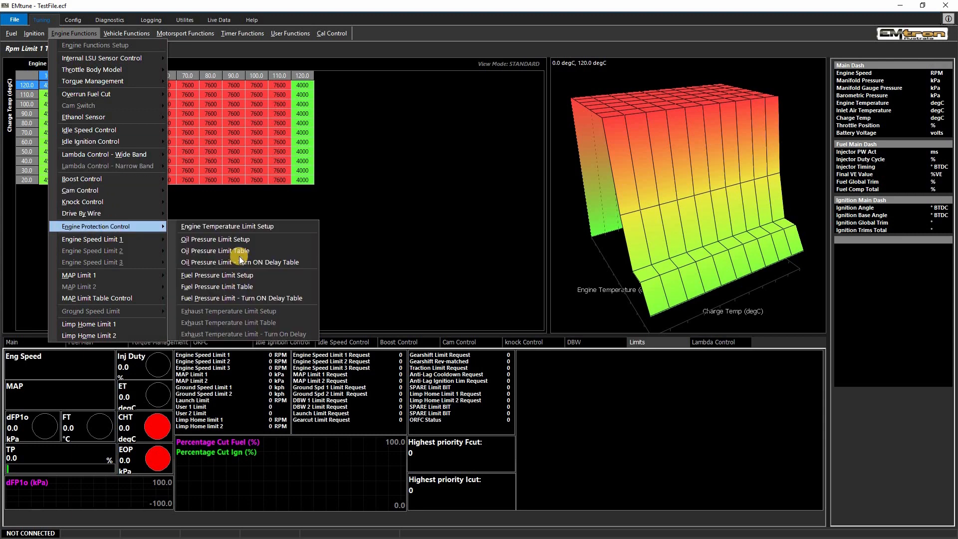
pyautogui.click(218, 241)
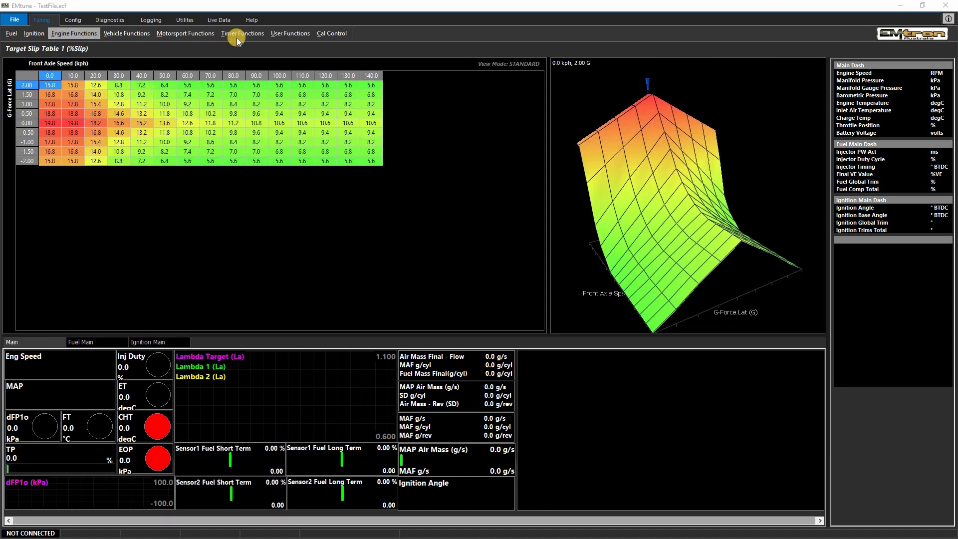
# Step: Check the Traction Control entries under Motorsport Functions, and open the Motorsport channels in Inputs Setup
pyautogui.click(192, 34)
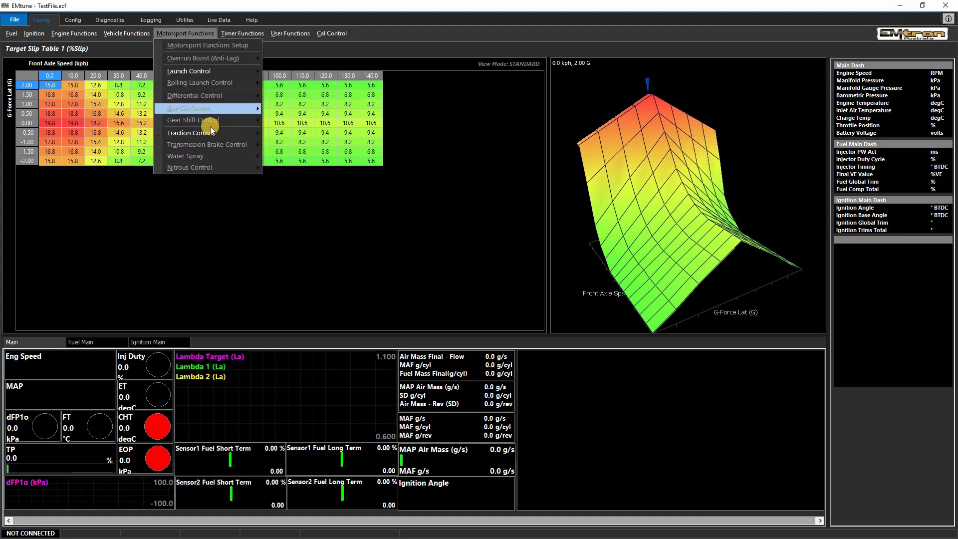
pyautogui.moveTo(206, 131)
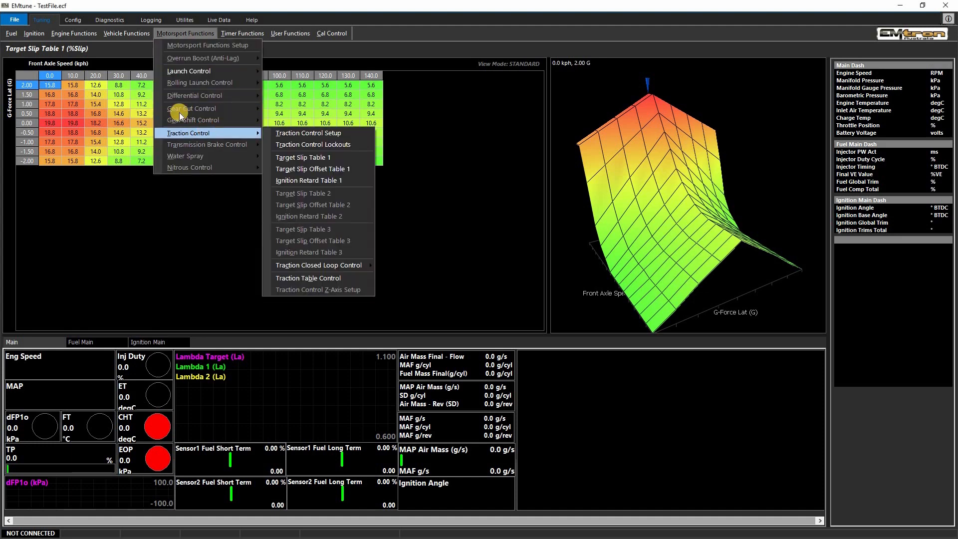
pyautogui.click(77, 21)
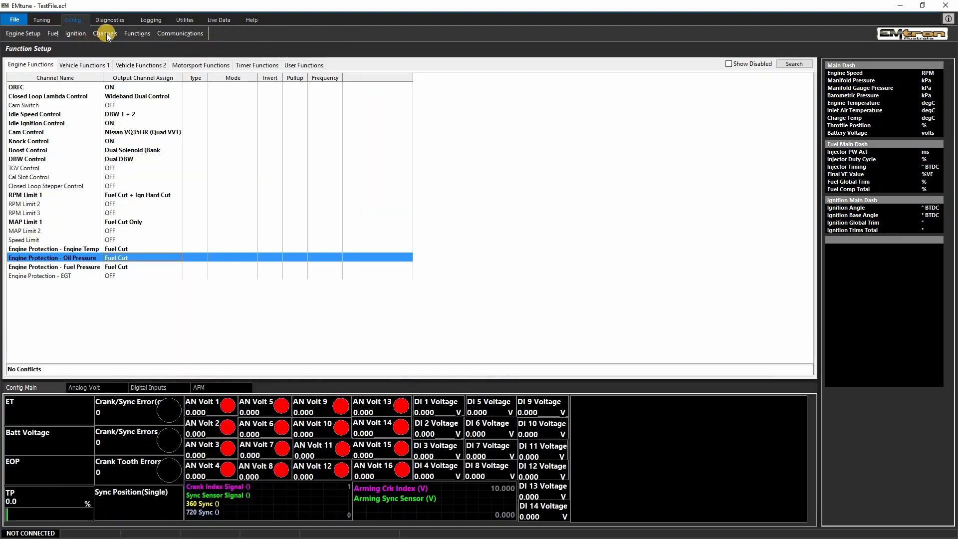
pyautogui.click(104, 33)
pyautogui.click(117, 46)
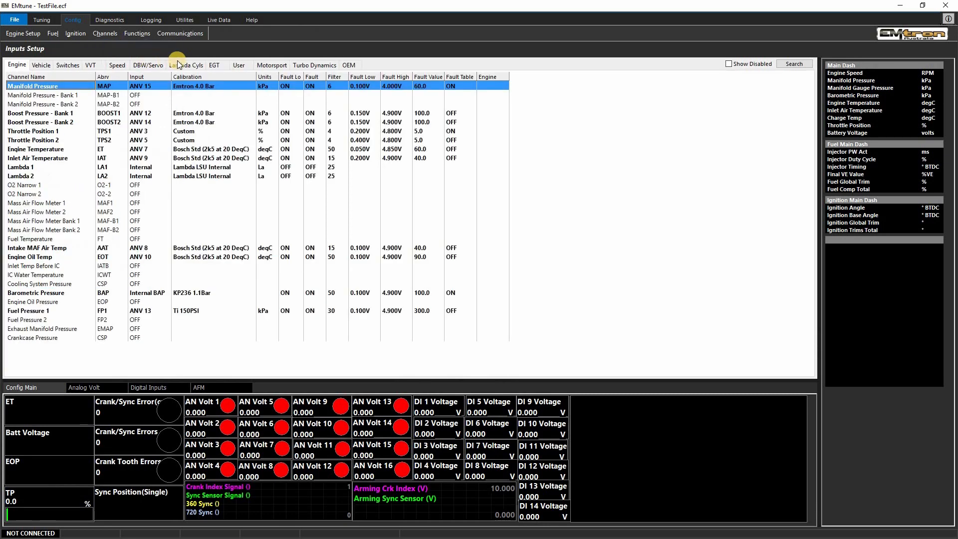
pyautogui.click(73, 65)
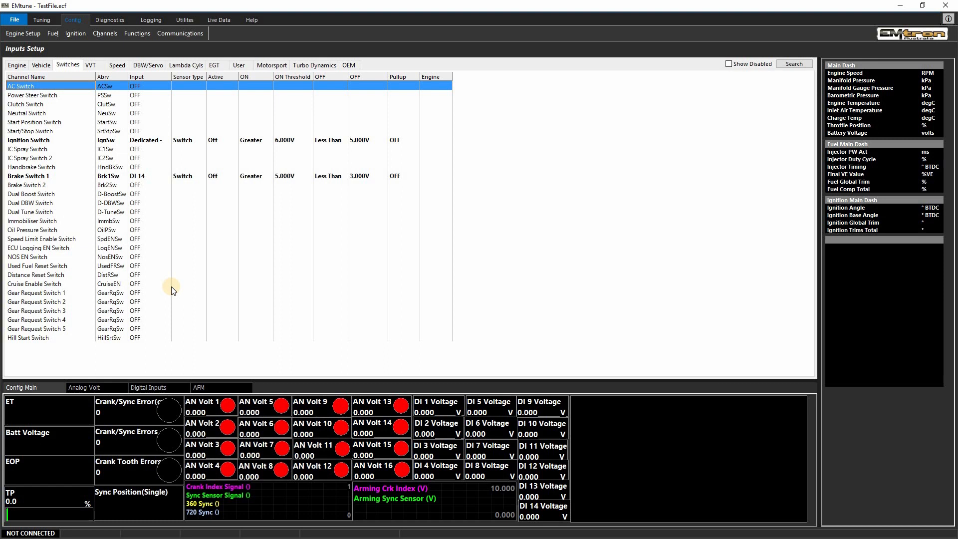
pyautogui.click(273, 63)
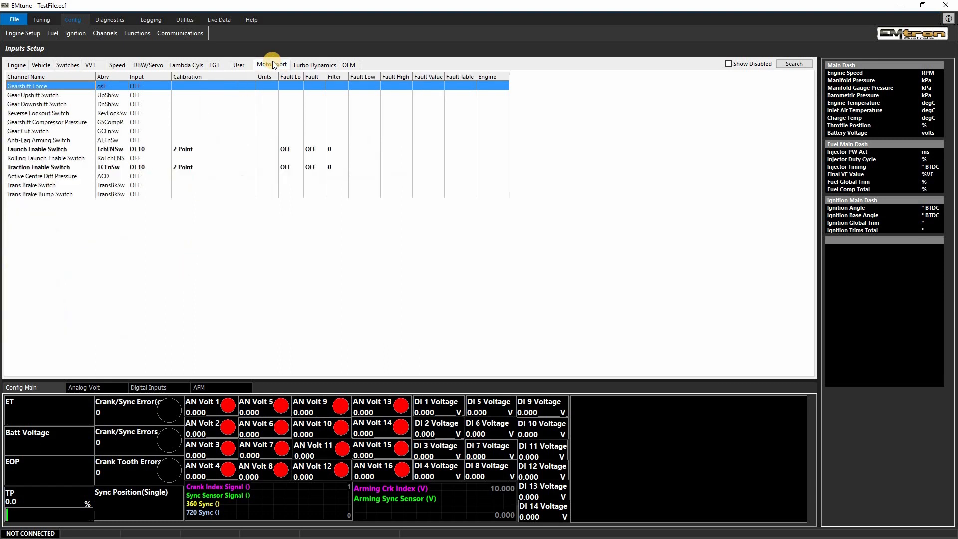
# Step: Review the Traction Enable Switch's digital input settings and close them without changes
pyautogui.click(65, 167)
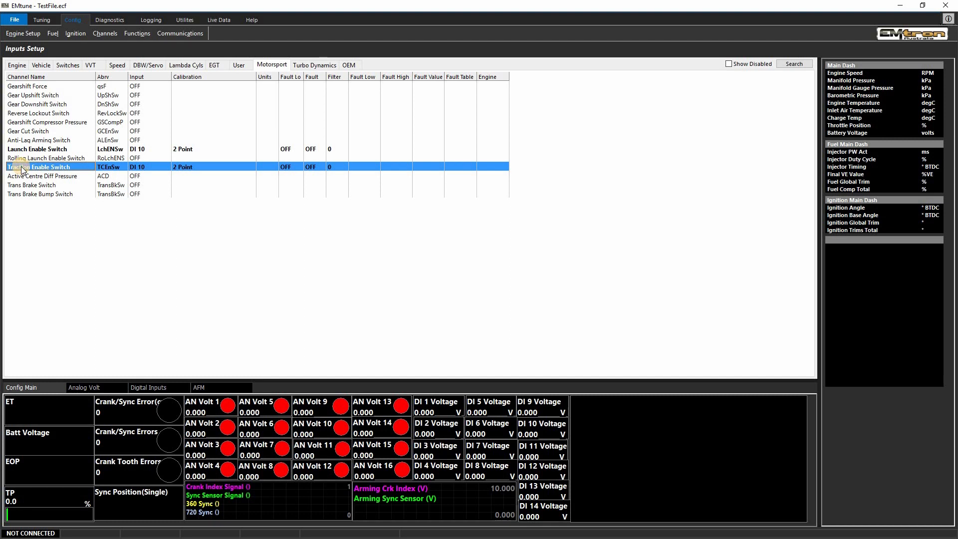
pyautogui.doubleClick(21, 166)
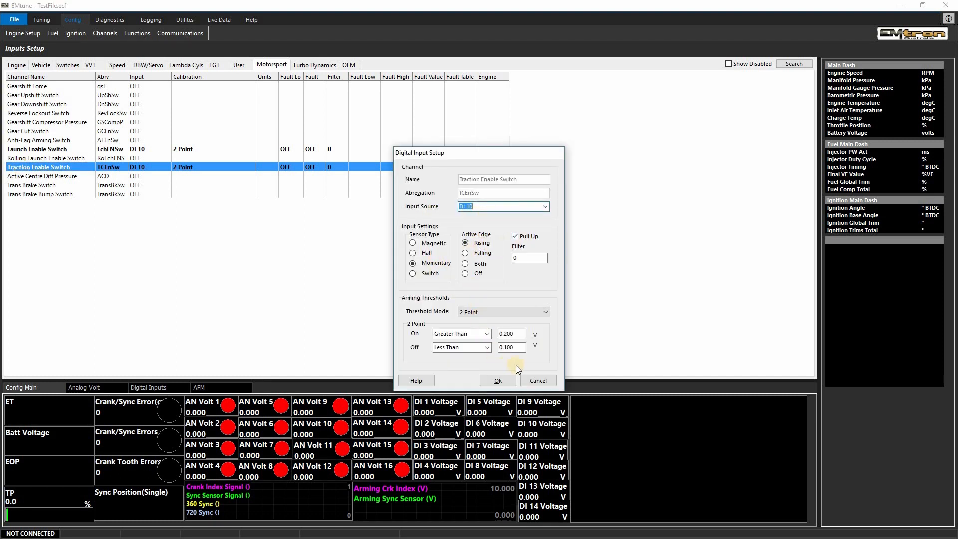
pyautogui.click(539, 381)
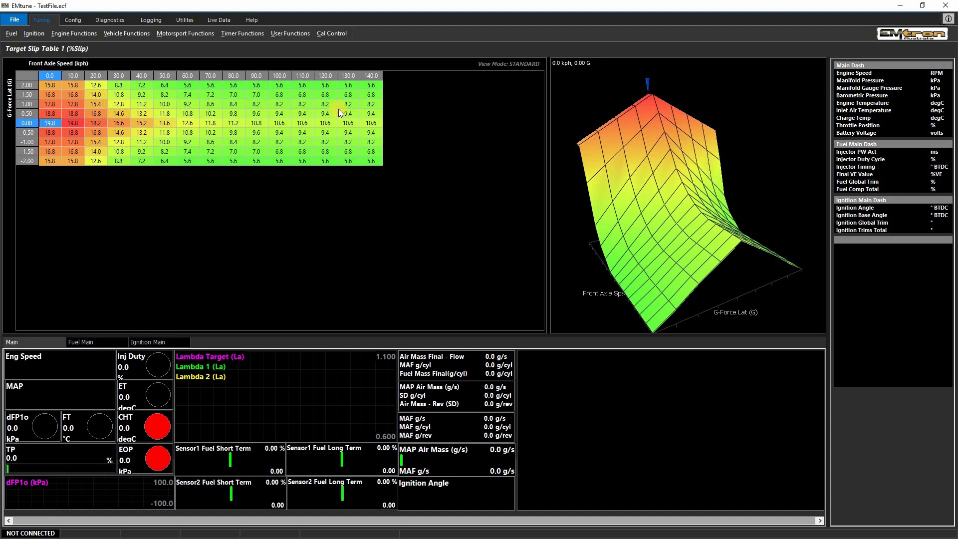
# Step: Open Traction Control's Target Slip Offset Table 1 and select the offset cell for rotary switch position 11
pyautogui.click(195, 34)
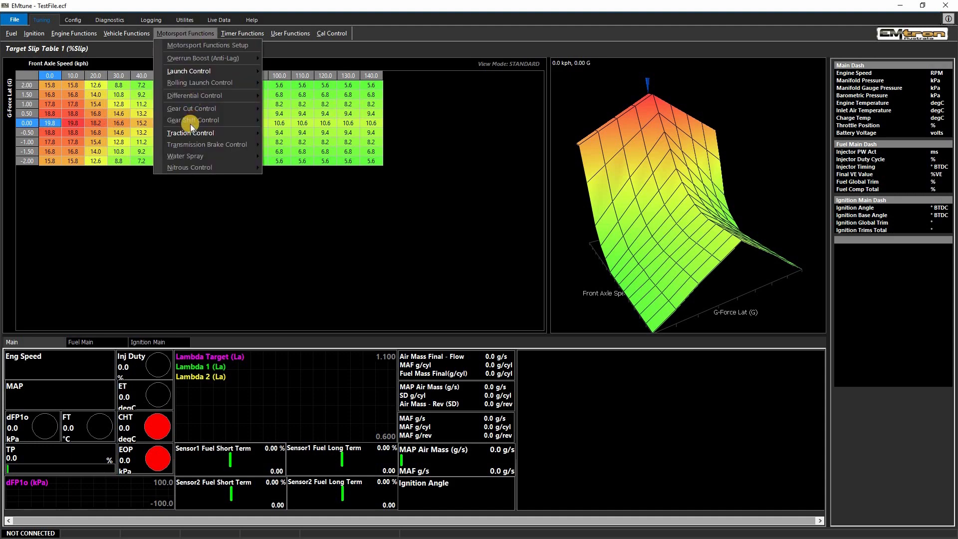
pyautogui.moveTo(184, 133)
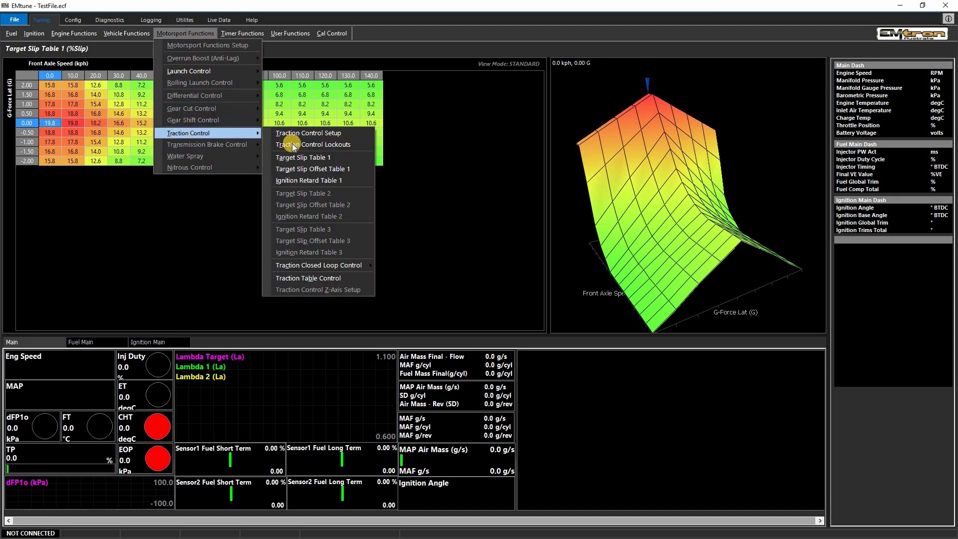
pyautogui.click(302, 170)
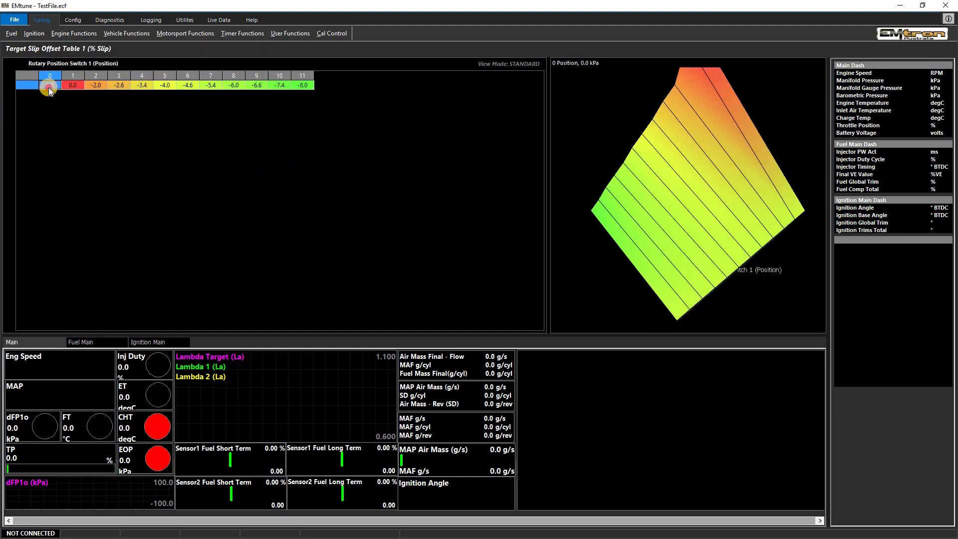
pyautogui.click(302, 83)
# Step: Review the input source and voltage calibration of Rotary Position Switch 1 among the Vehicle inputs, and close its setup without changes
pyautogui.click(74, 20)
pyautogui.click(99, 34)
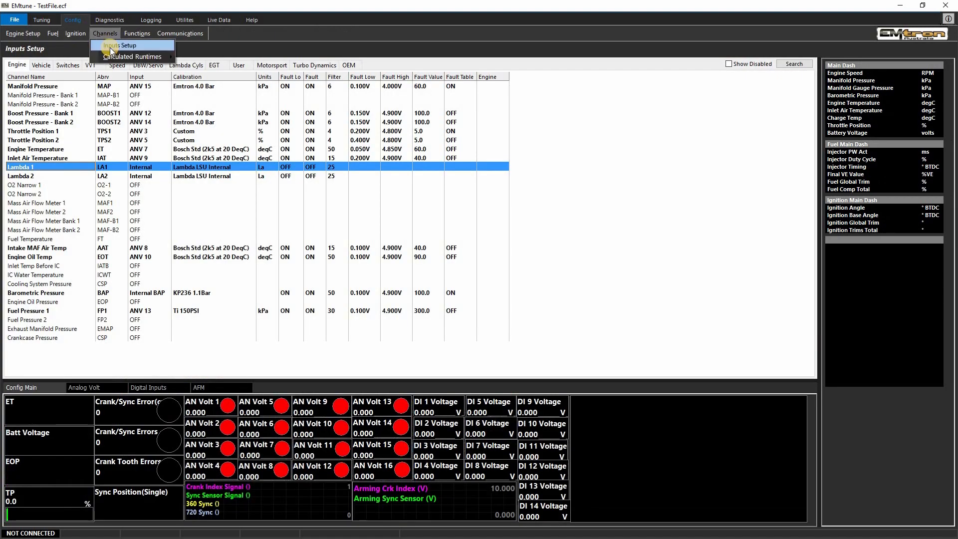
pyautogui.click(109, 46)
pyautogui.click(41, 65)
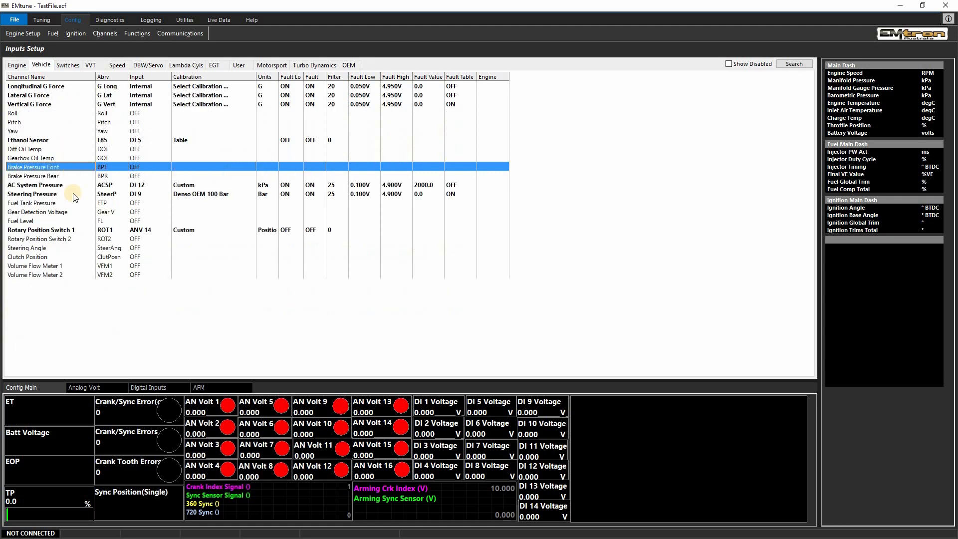
pyautogui.click(63, 230)
pyautogui.doubleClick(64, 229)
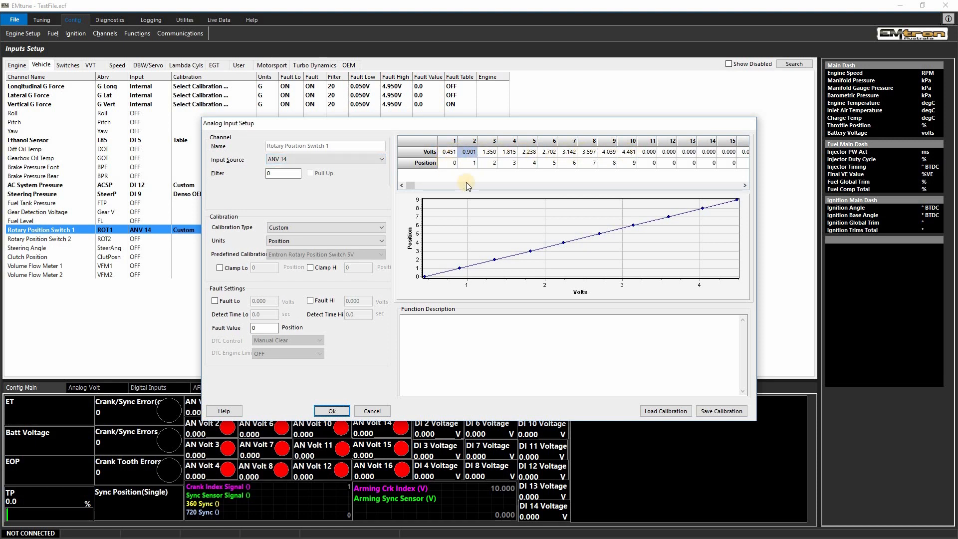
pyautogui.click(383, 411)
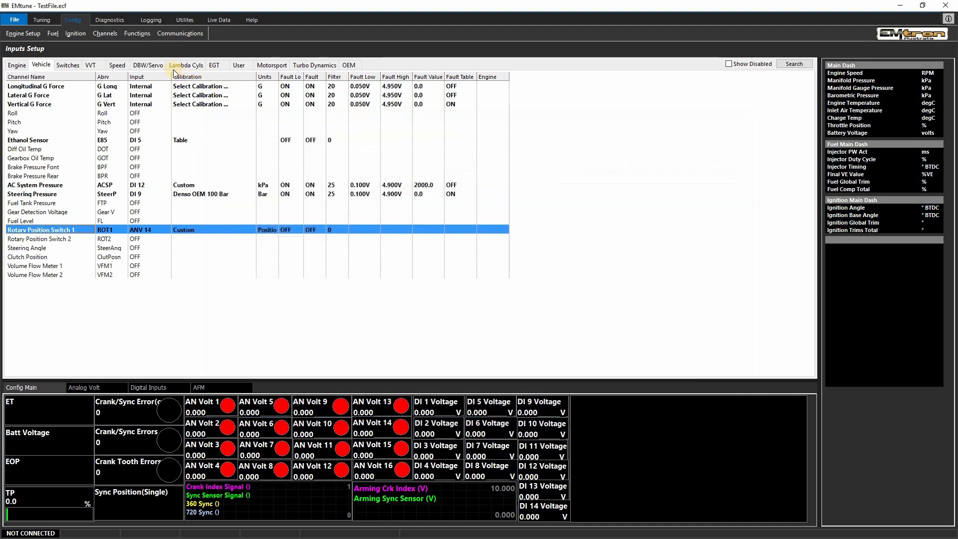
# Step: Open the Traction Enable Switch setup among the Motorsport inputs and inspect its On and Off arming thresholds
pyautogui.click(261, 65)
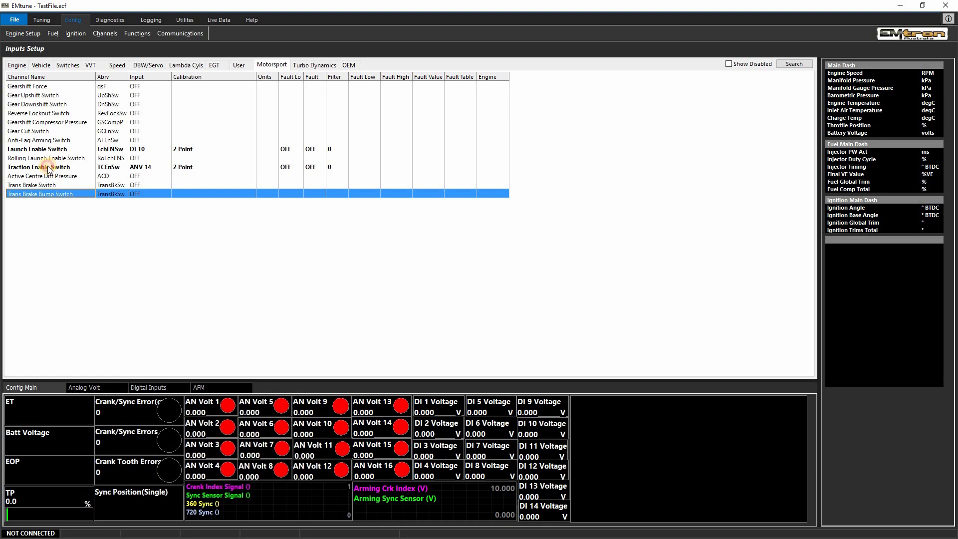
pyautogui.click(22, 168)
pyautogui.doubleClick(22, 168)
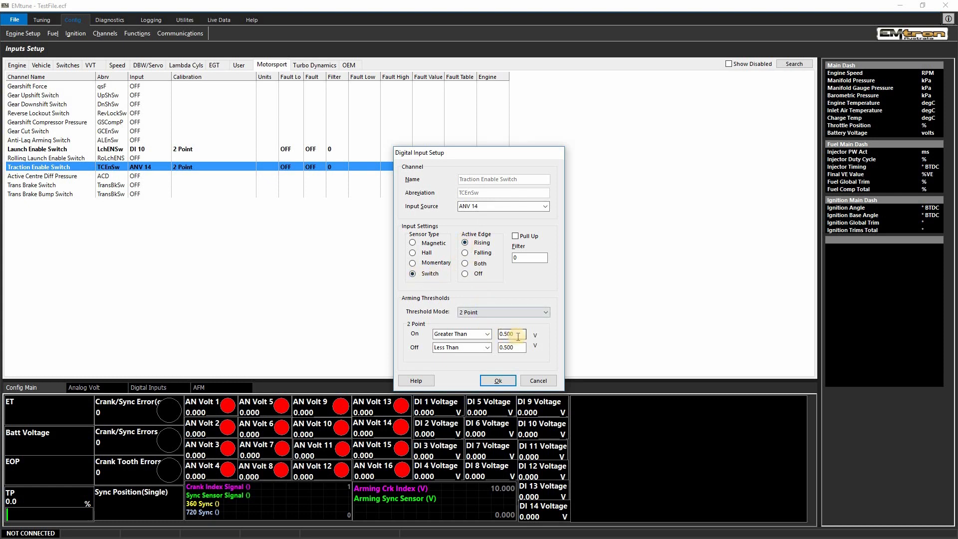
pyautogui.doubleClick(500, 334)
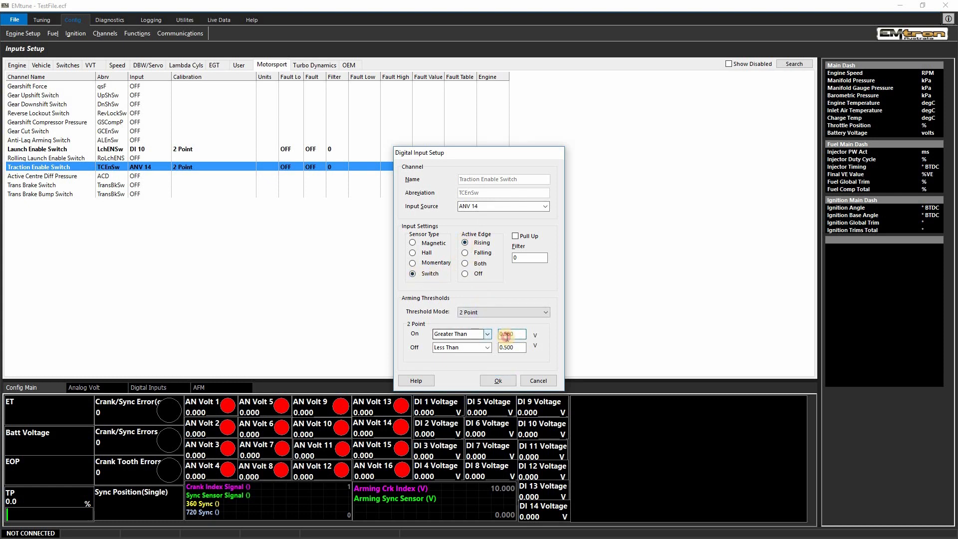
pyautogui.doubleClick(507, 349)
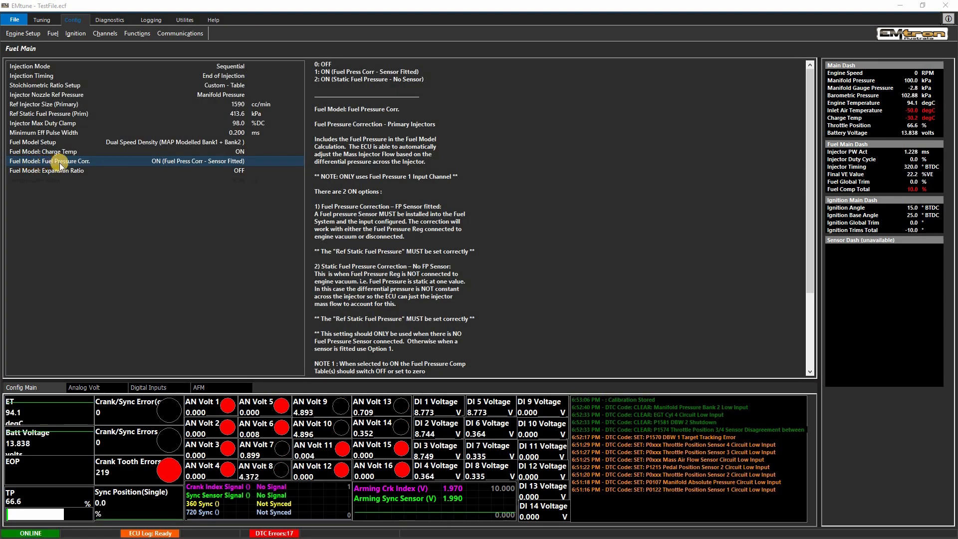
# Step: Assign ANV 13 as the input source for Fuel Pressure 2 in Inputs Setup
pyautogui.click(104, 37)
pyautogui.click(149, 44)
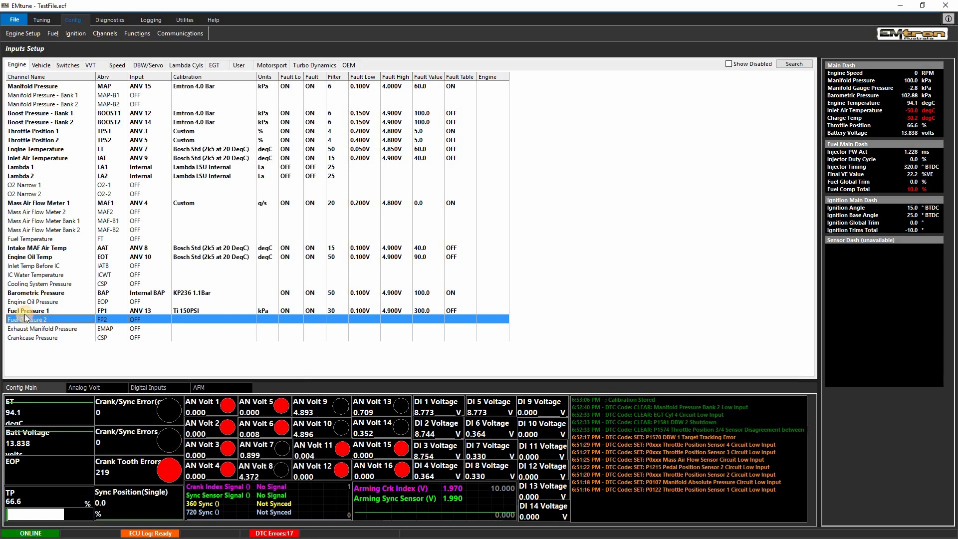
pyautogui.doubleClick(25, 318)
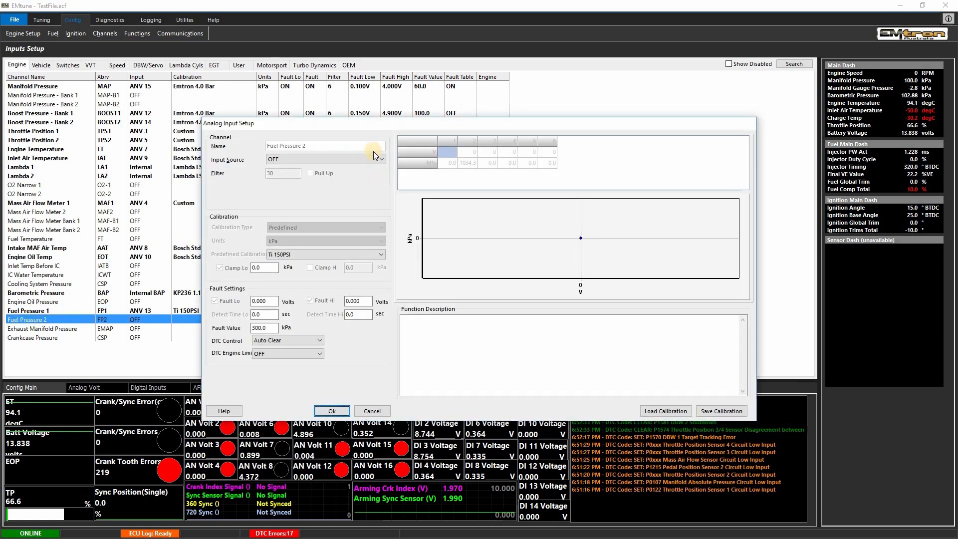
pyautogui.click(372, 160)
pyautogui.scroll(-2, 347, 207)
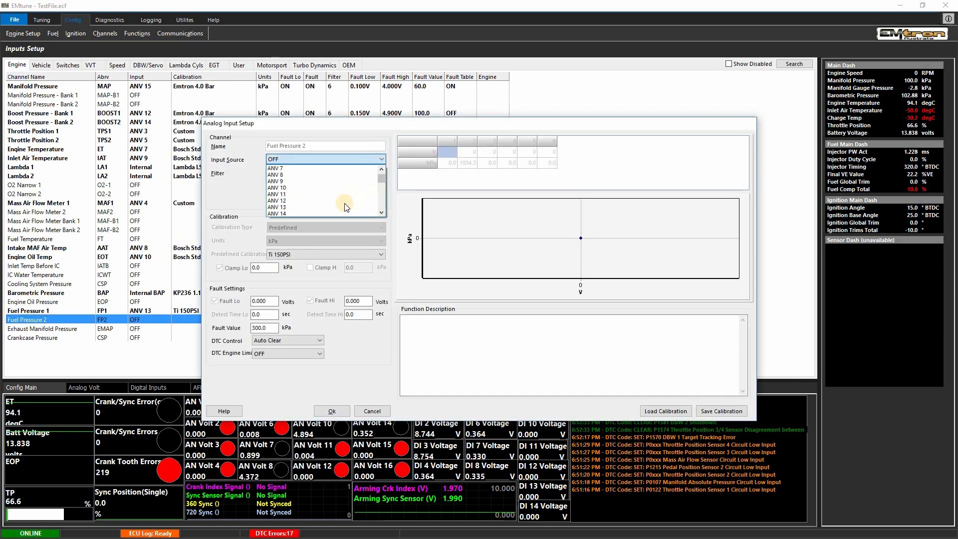
pyautogui.click(344, 206)
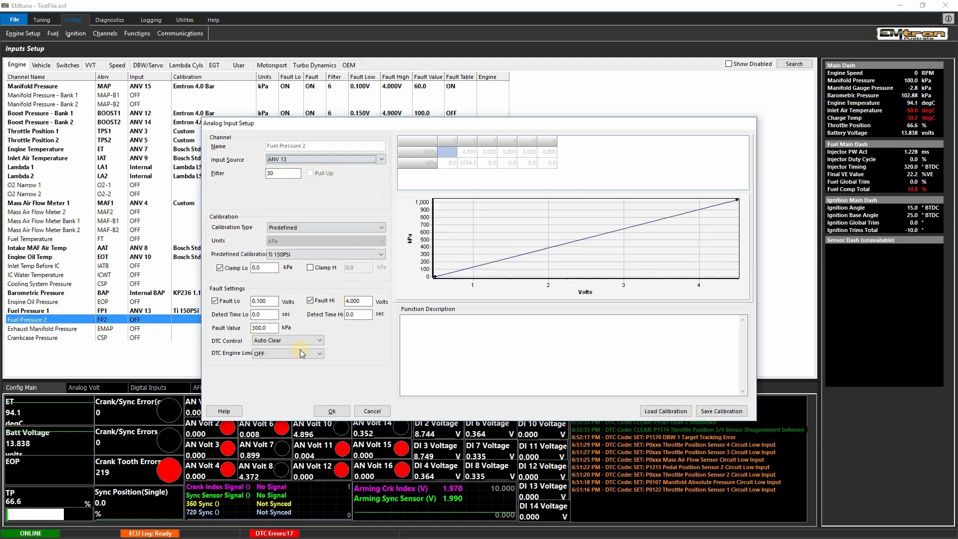
pyautogui.click(328, 410)
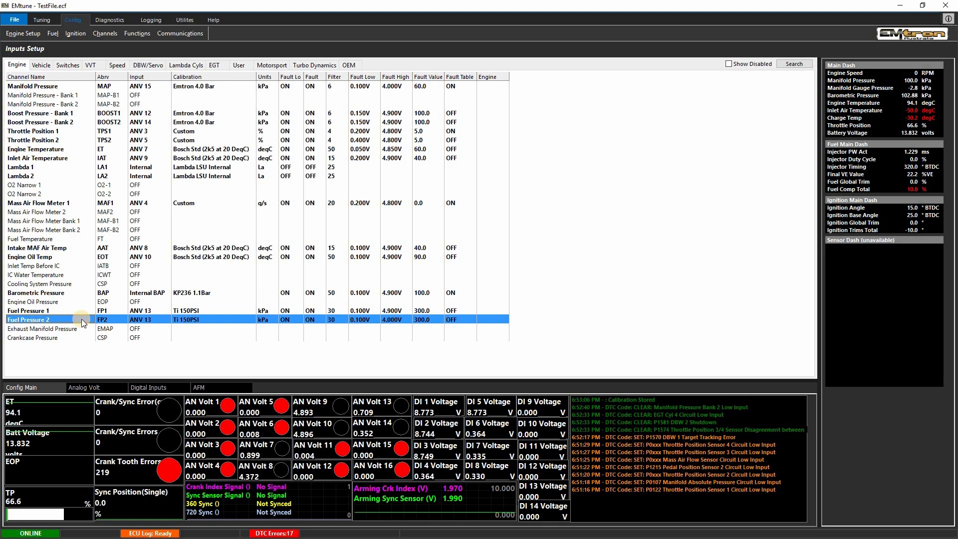
# Step: Open CAN Bus 1 Setup from the communications configuration and view the CAN 1 Baud Rate options
pyautogui.click(138, 34)
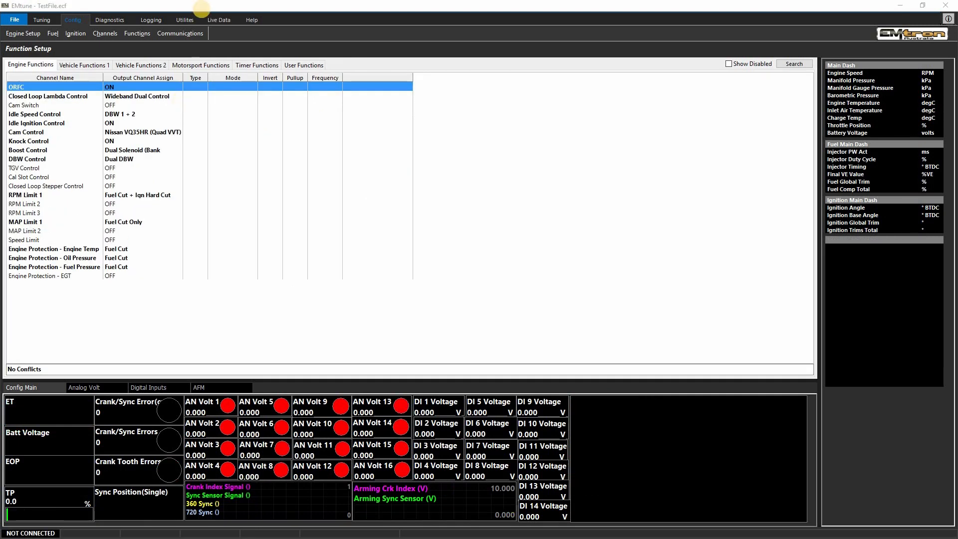
pyautogui.click(168, 34)
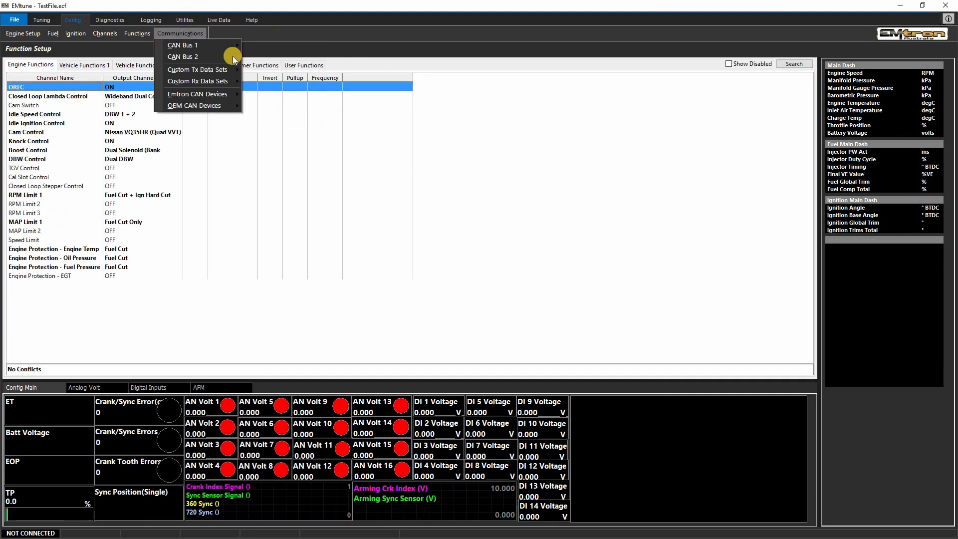
pyautogui.moveTo(231, 44)
pyautogui.click(263, 44)
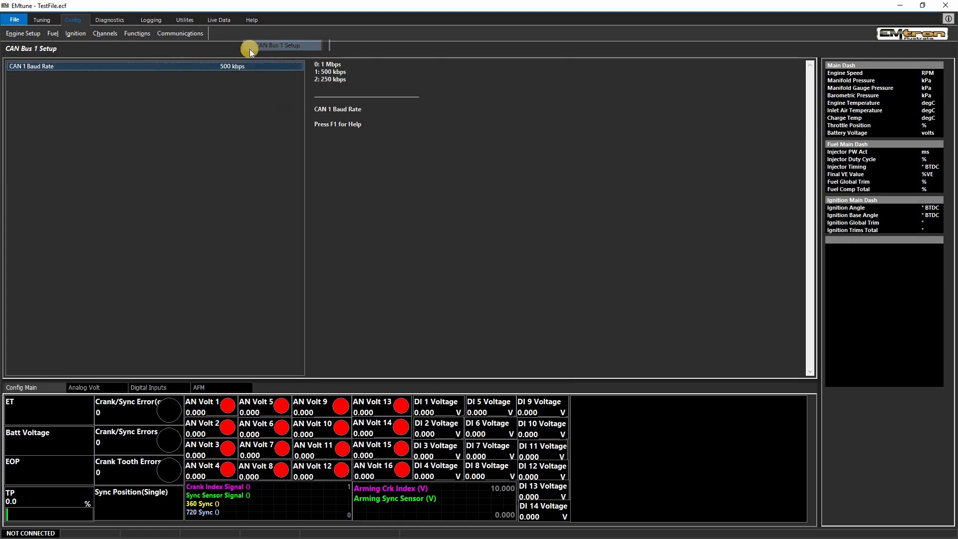
# Step: Open CAN 1 - Channel 1 and examine its CAN Base Address and the list of available DATA Set options
pyautogui.click(182, 34)
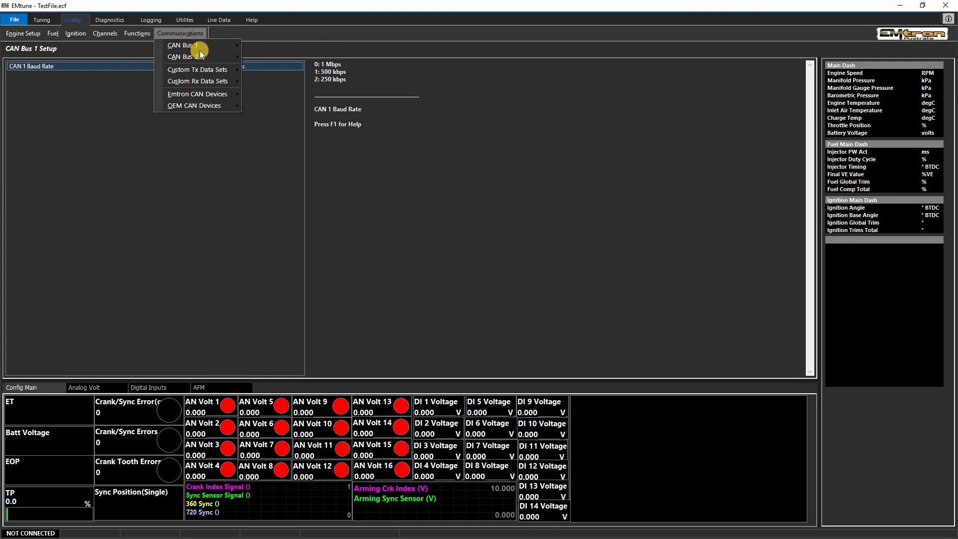
pyautogui.moveTo(198, 45)
pyautogui.click(276, 58)
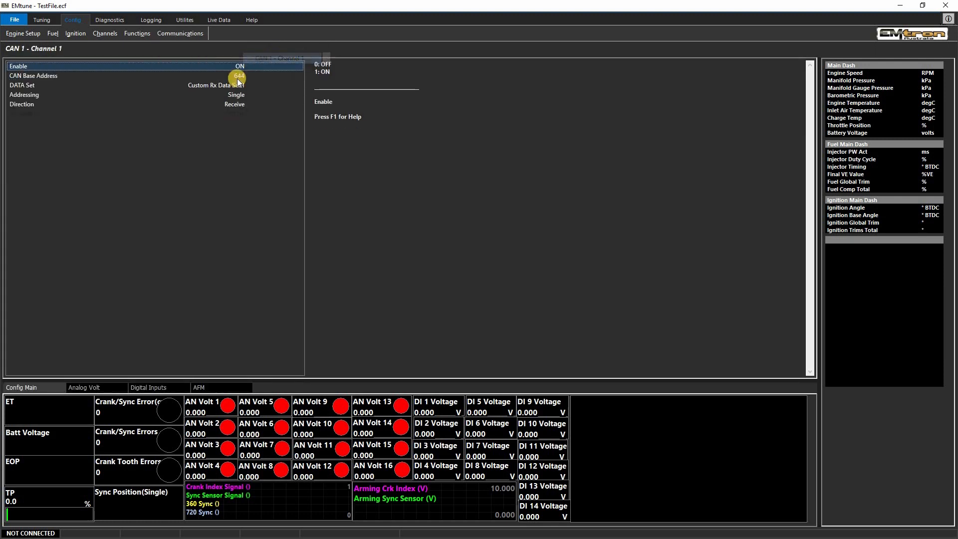
pyautogui.click(151, 75)
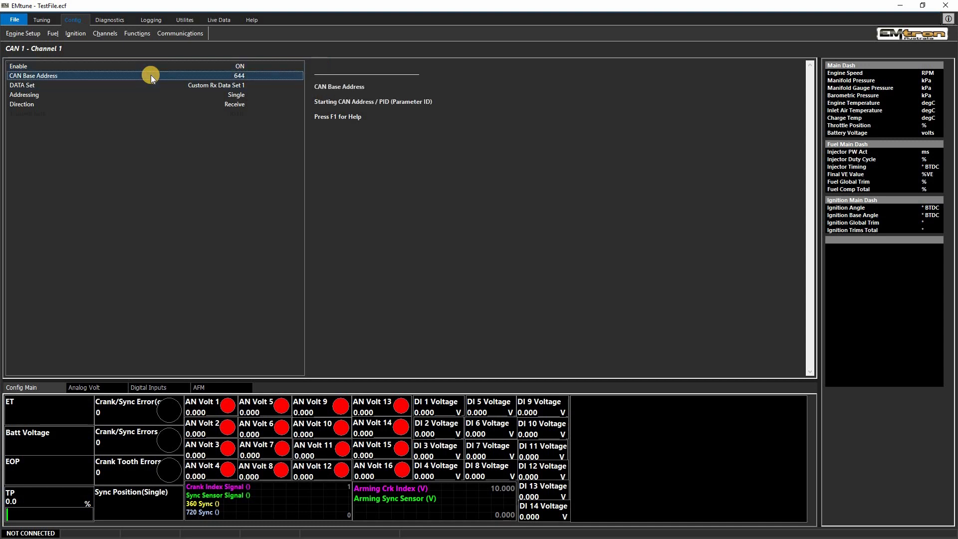
pyautogui.click(113, 85)
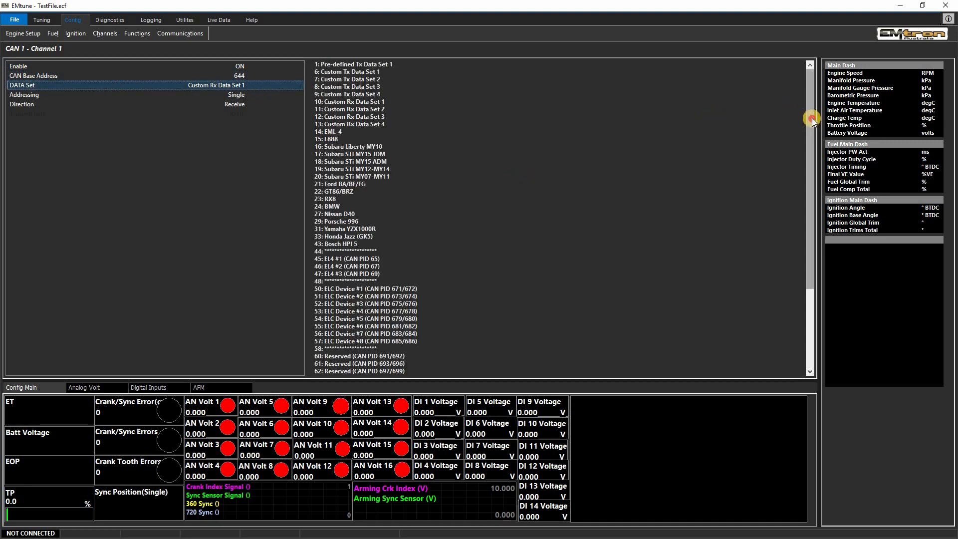
pyautogui.moveTo(808, 141); pyautogui.dragTo(811, 170)
pyautogui.scroll(-3, 810, 172)
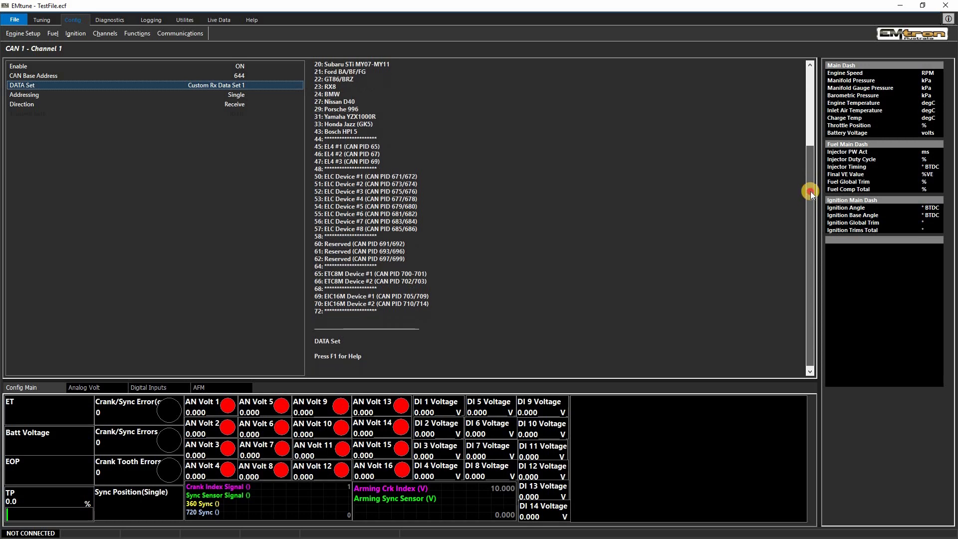
pyautogui.scroll(3, 807, 172)
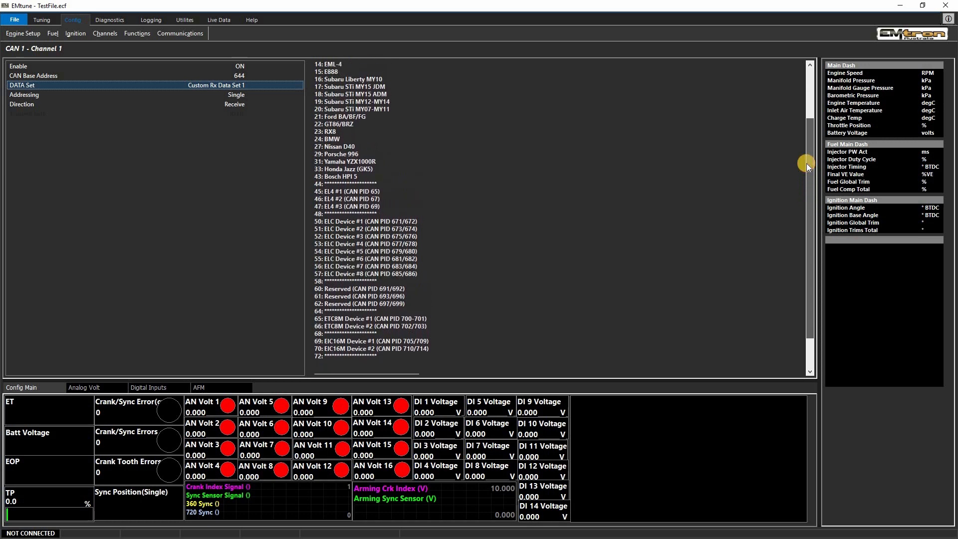